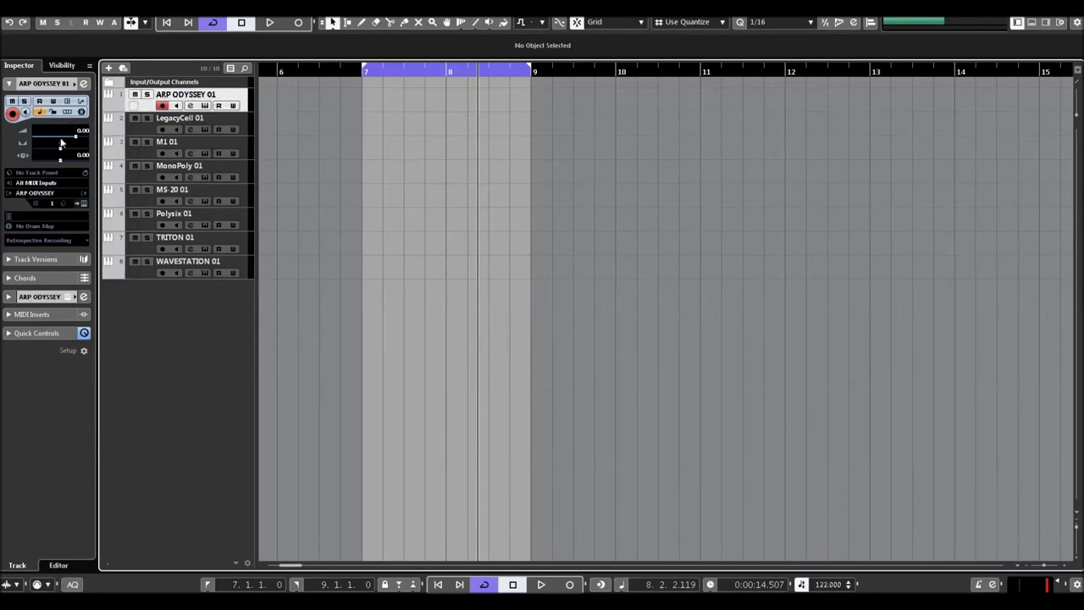
Open the ARP ODYSSEY instrument's editor from its track and reposition the editor window.
left_click(84, 204)
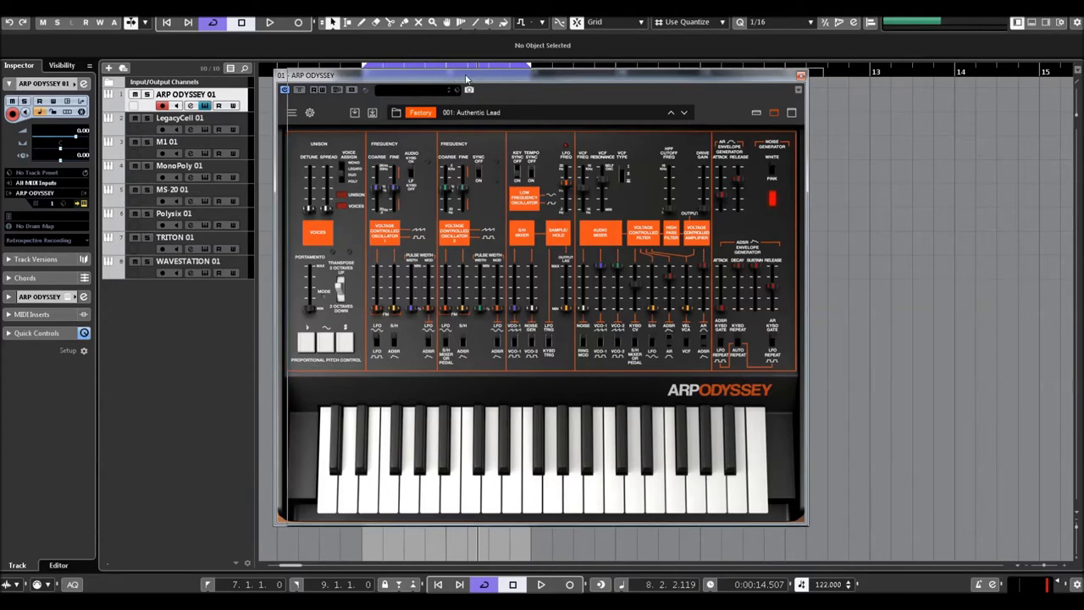
left_click_drag(500, 101, 514, 100)
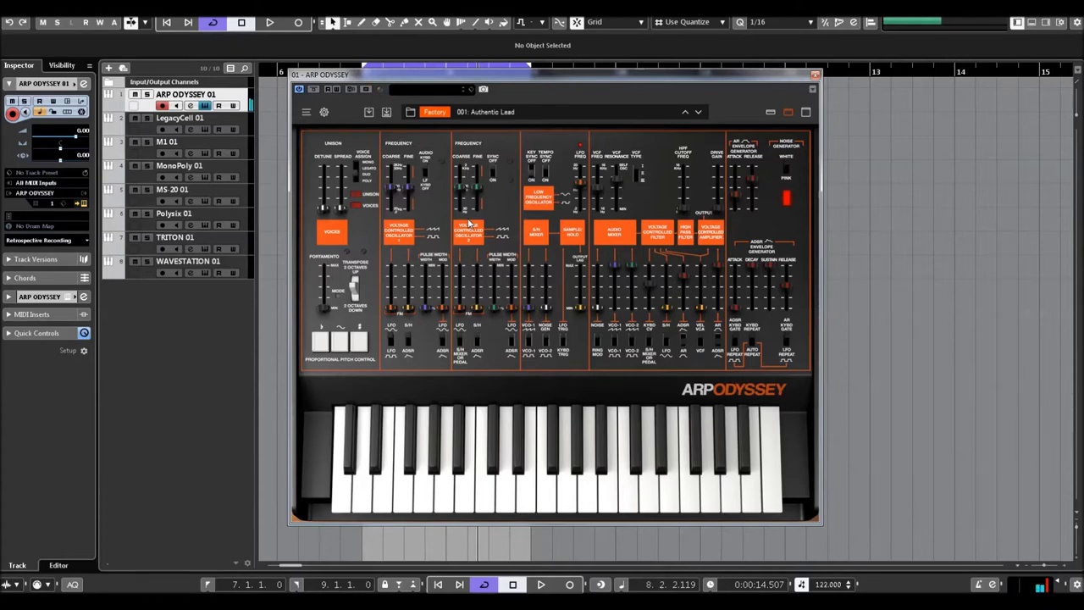
scroll(584, 184, "up", 3)
scroll(585, 184, "up", 1)
Open the ARP ODYSSEY program browser and look through the Rev1 and Rev2 banks before returning to the Factory bank.
left_click(523, 113)
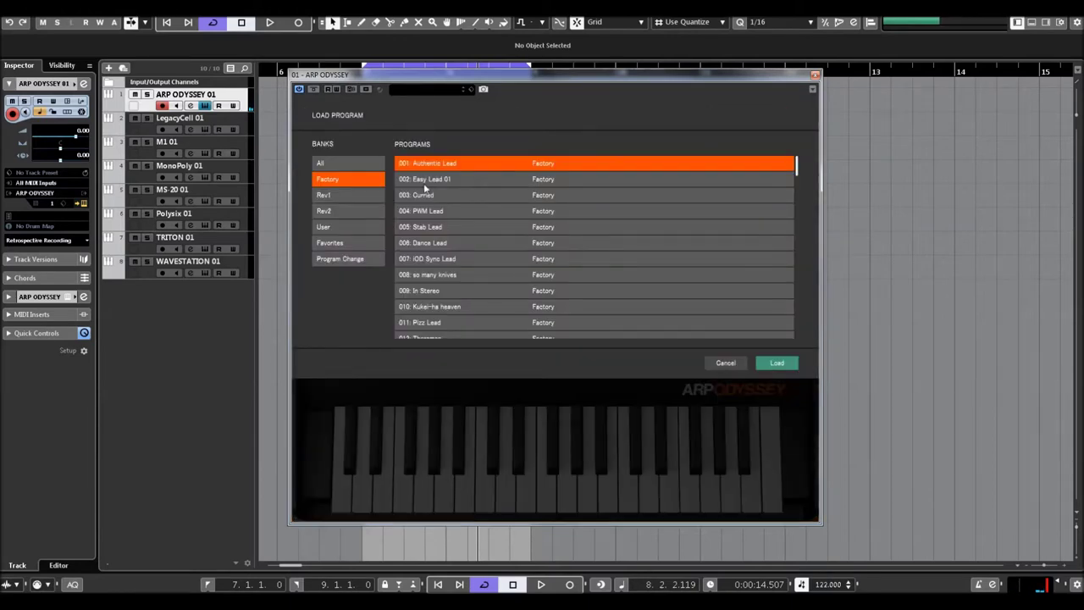
left_click(328, 197)
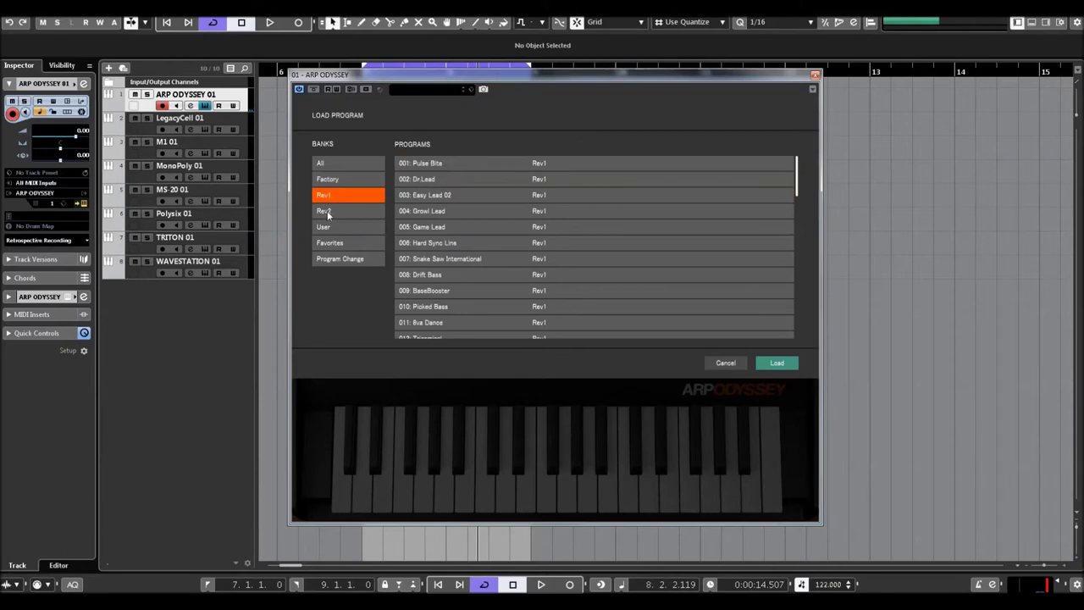
left_click(328, 214)
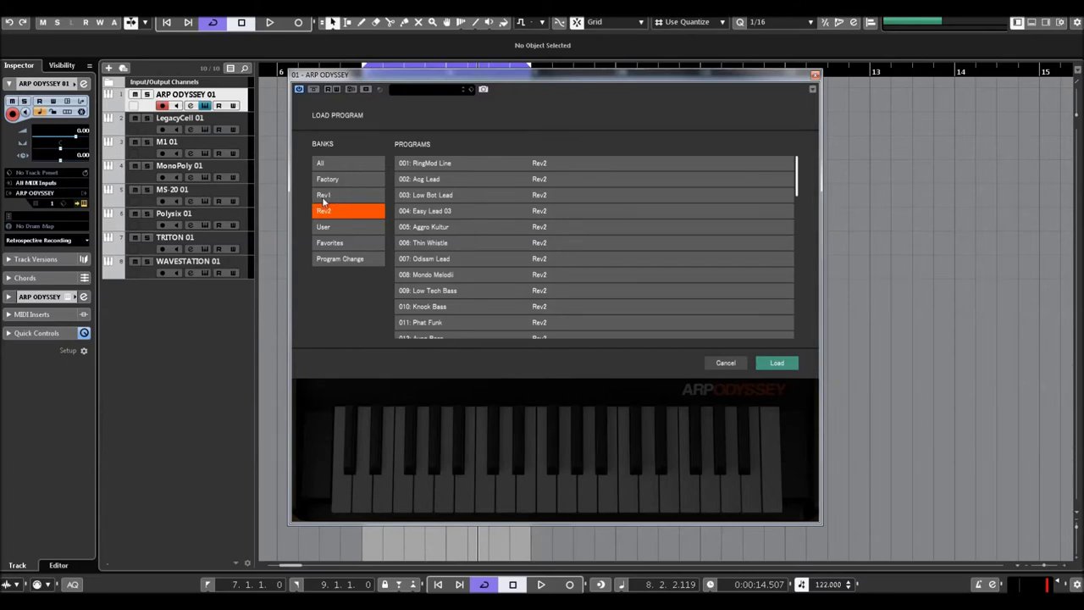
left_click(324, 196)
left_click(331, 181)
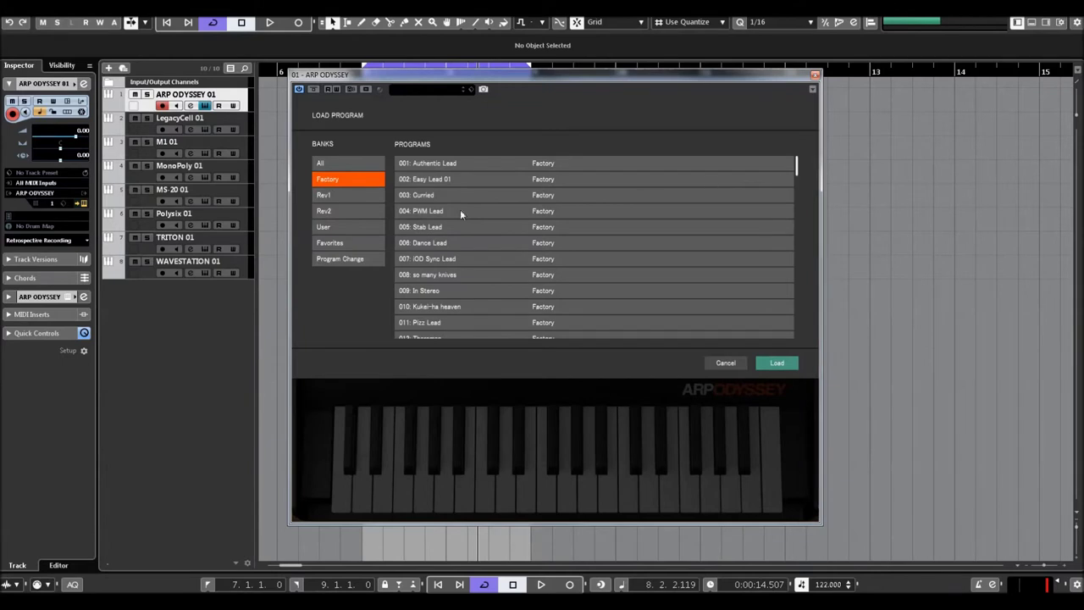
Audition the Factory programs Curried, Stab Lead, so many knives and Subsonic Bass, and load 030: Feeling Bass.
left_click(420, 196)
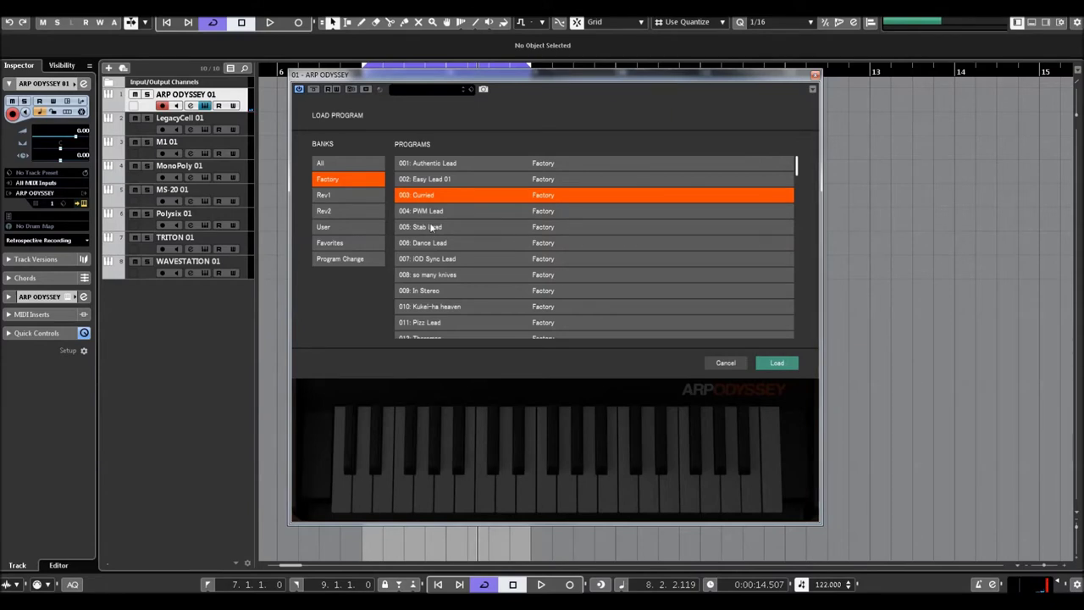
left_click(431, 228)
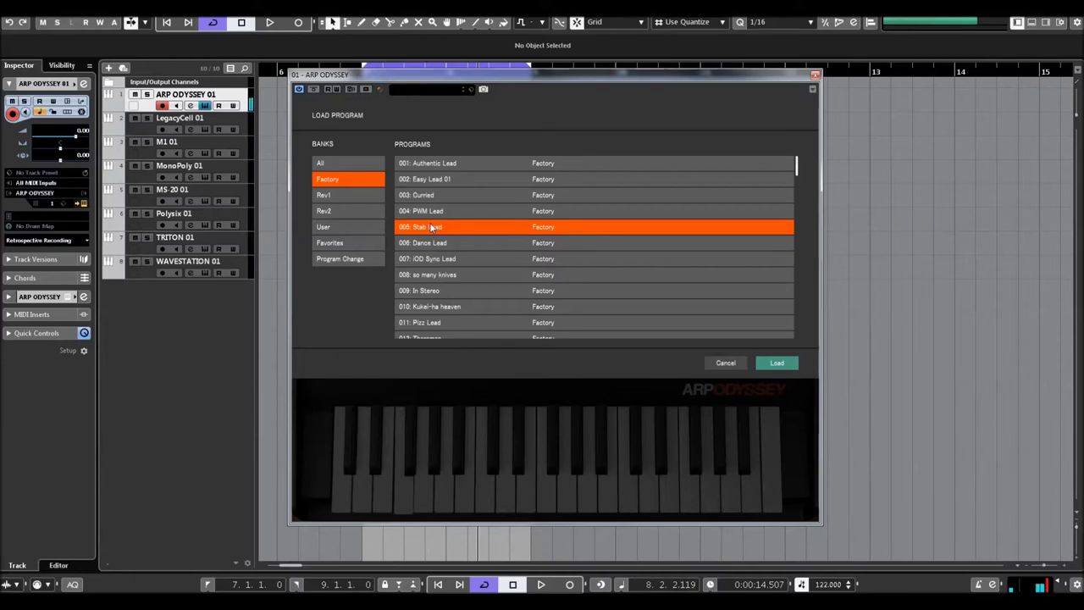
left_click(430, 273)
left_click_drag(798, 169, 772, 212)
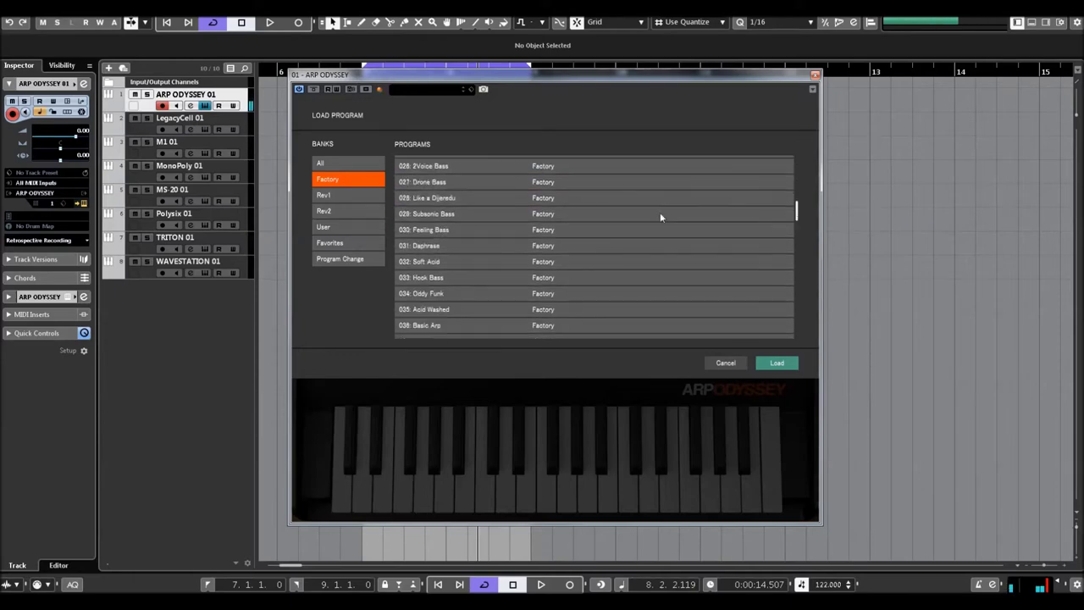
left_click(439, 216)
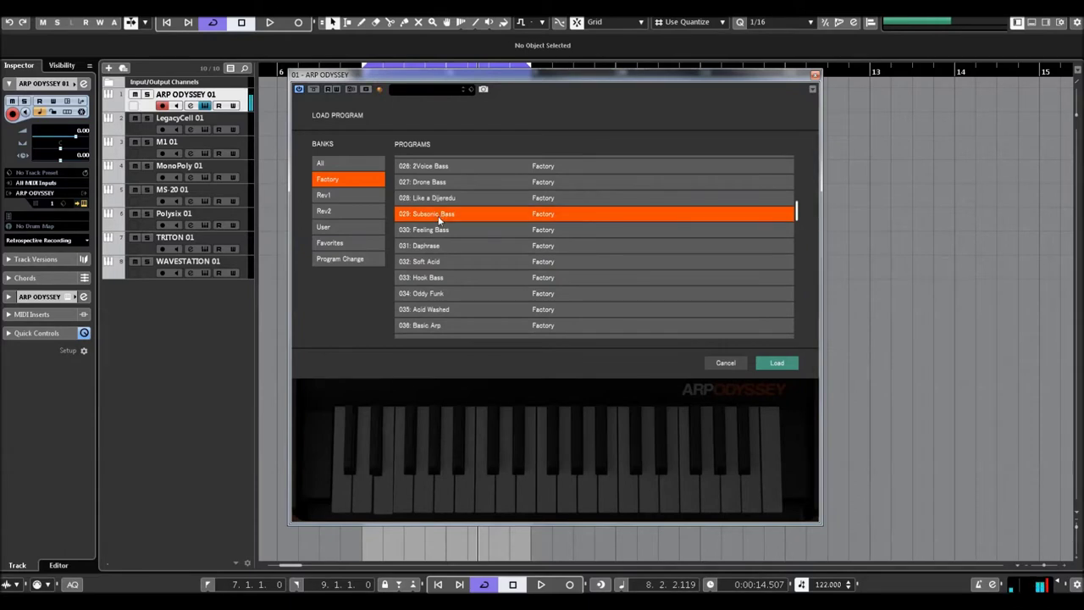
left_click(426, 230)
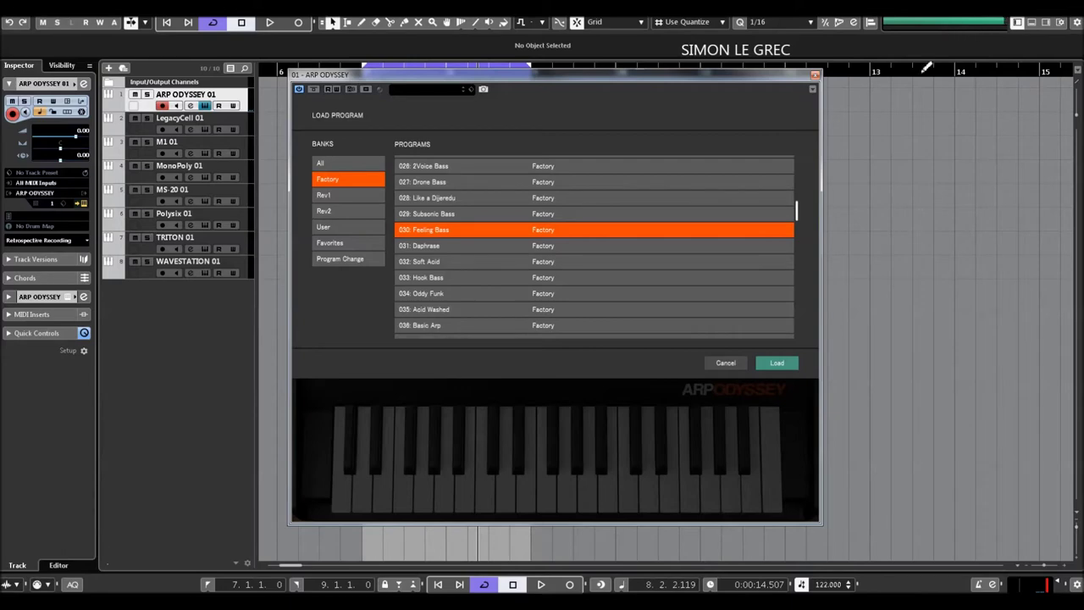
left_click(777, 363)
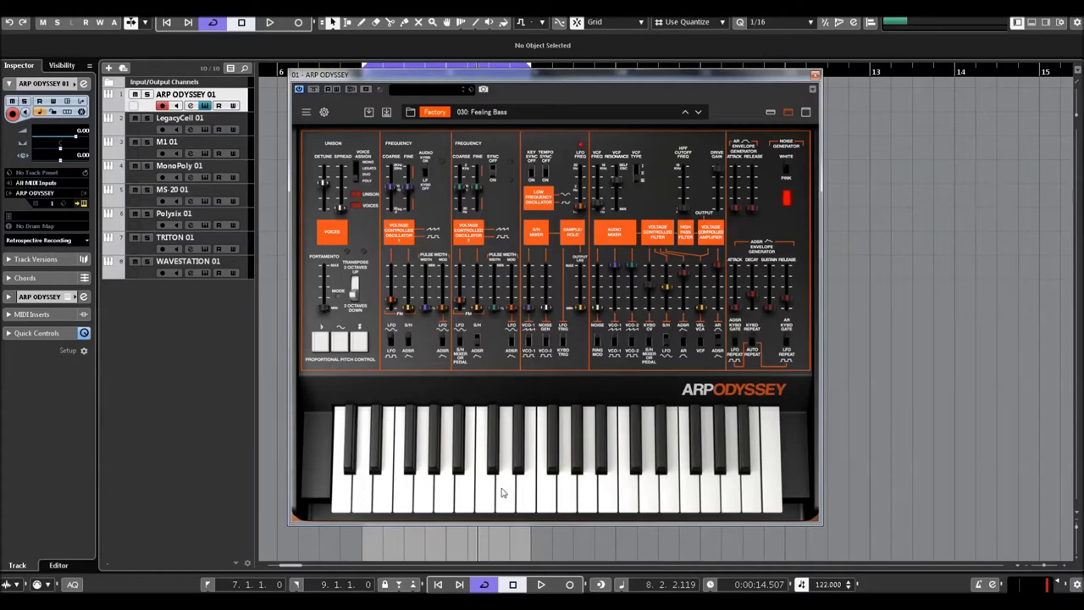
Advance past Daphrase to program 032: Soft Acid, adjust its VCF frequency slider and close the editor.
left_click(698, 113)
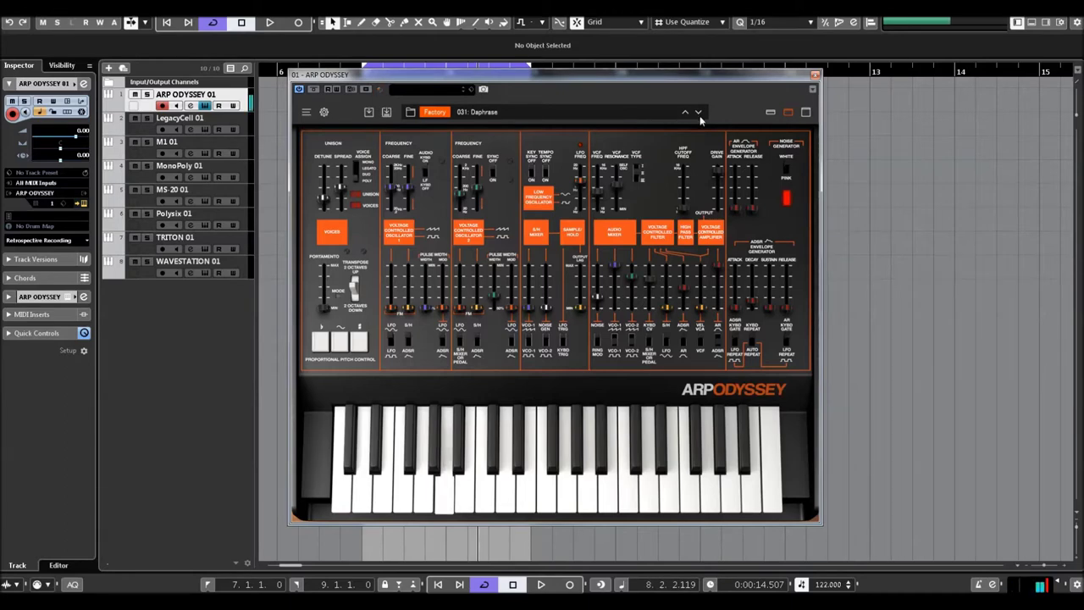
left_click(698, 113)
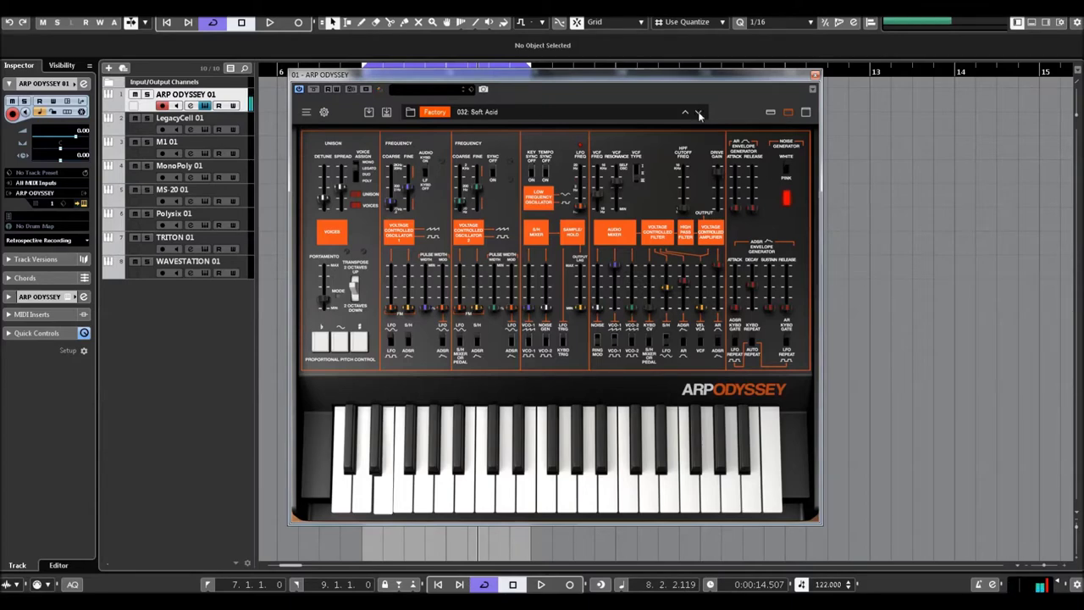
left_click_drag(598, 201, 600, 180)
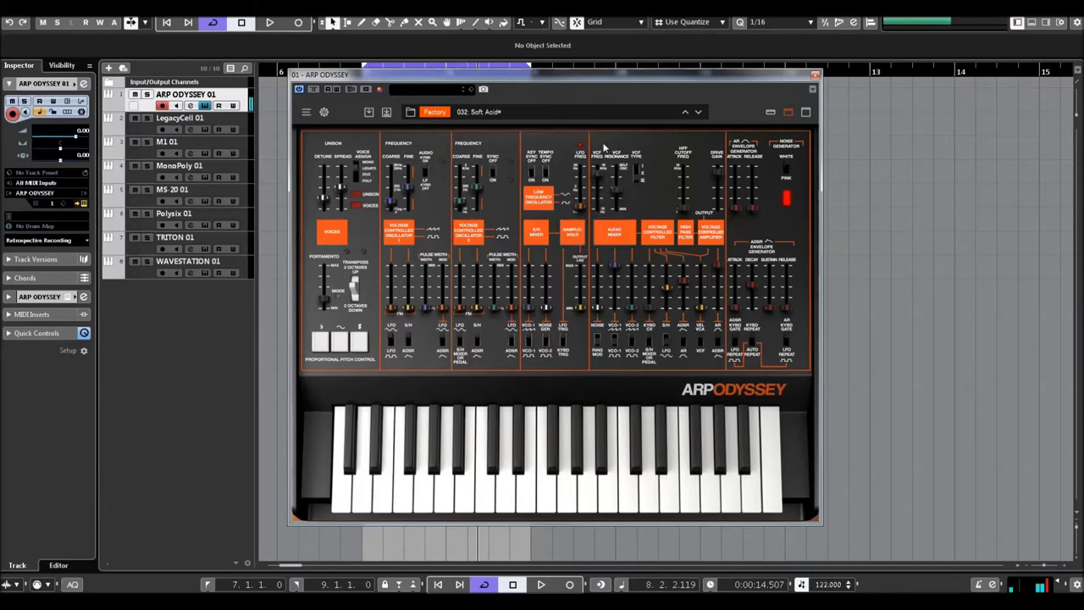
left_click(815, 74)
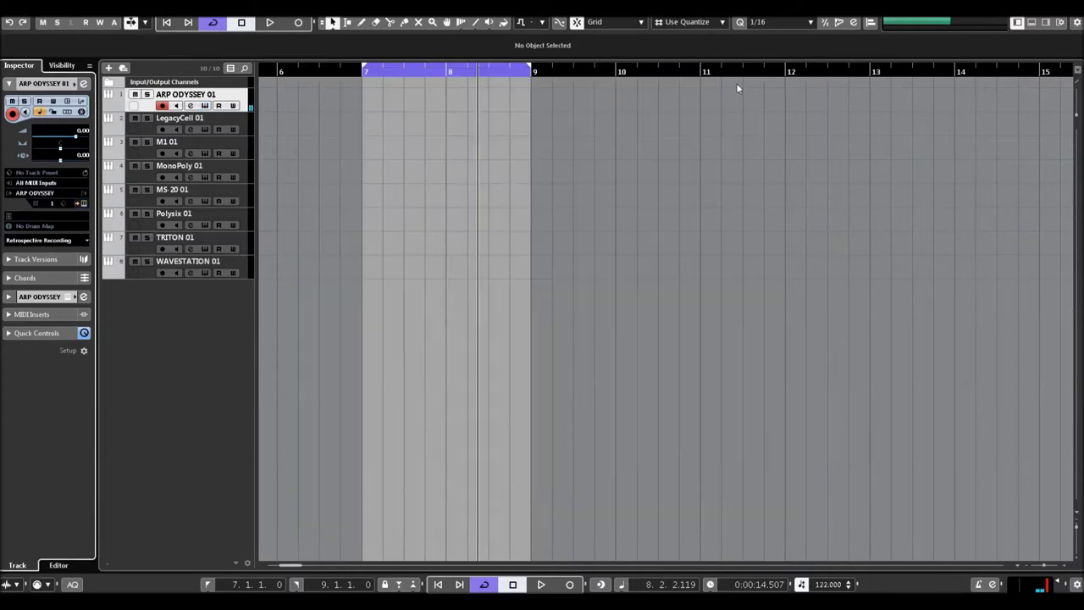
Open the LegacyCell 01 track's instrument and view its MS-20, Polysix and Combination pages before returning to the Performance page.
left_click(186, 124)
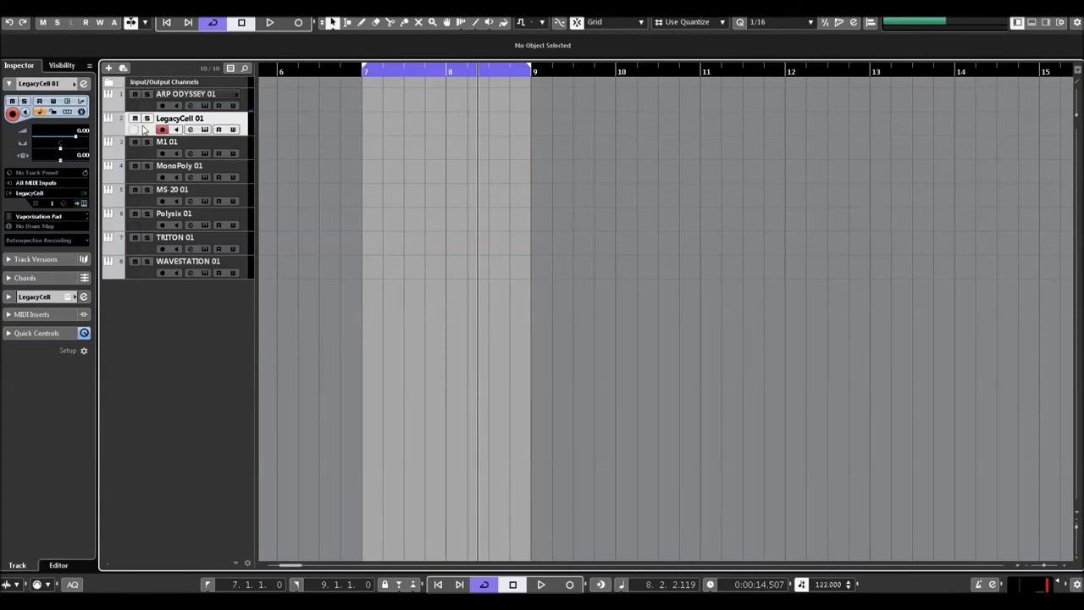
left_click(85, 204)
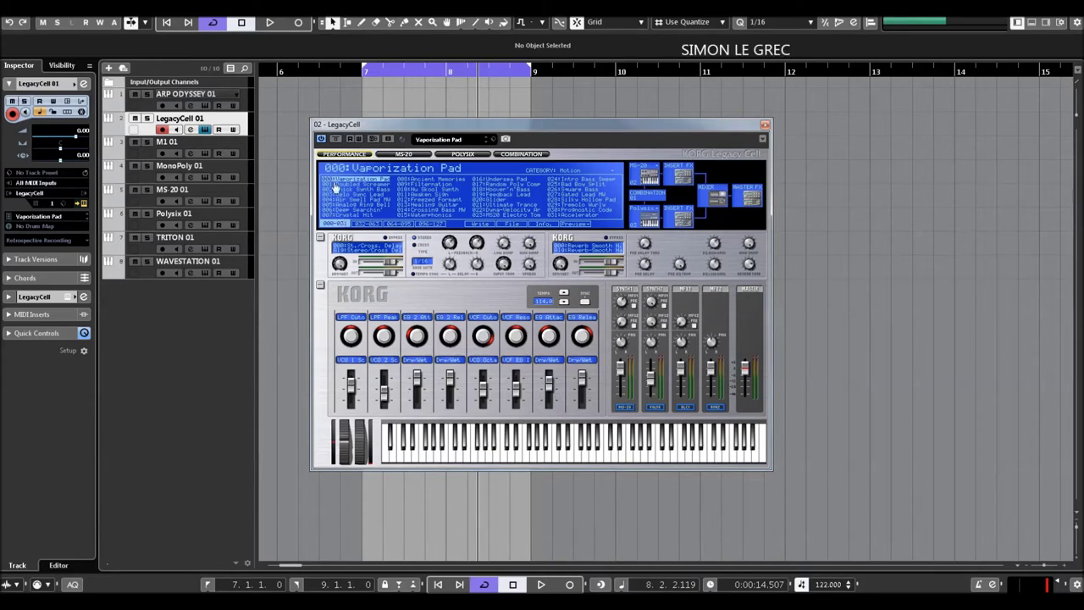
left_click(410, 155)
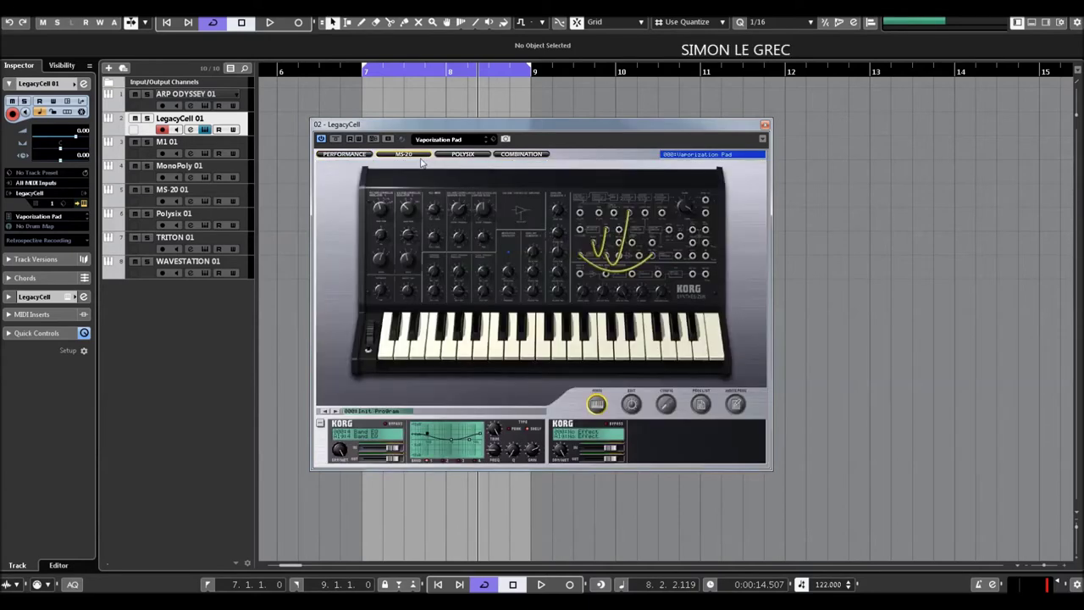
left_click(463, 154)
left_click(525, 154)
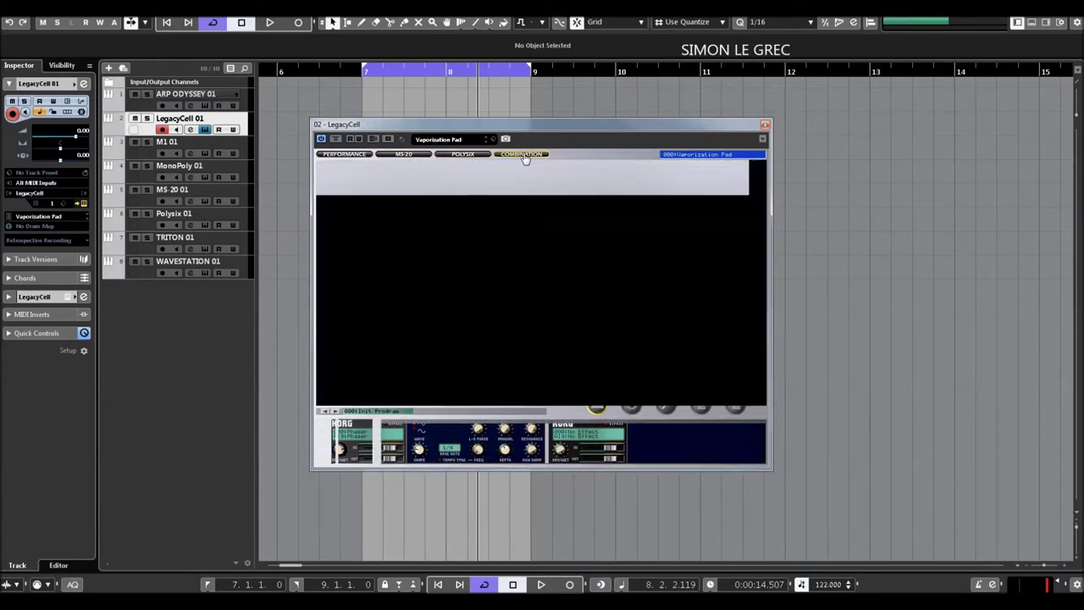
left_click(363, 156)
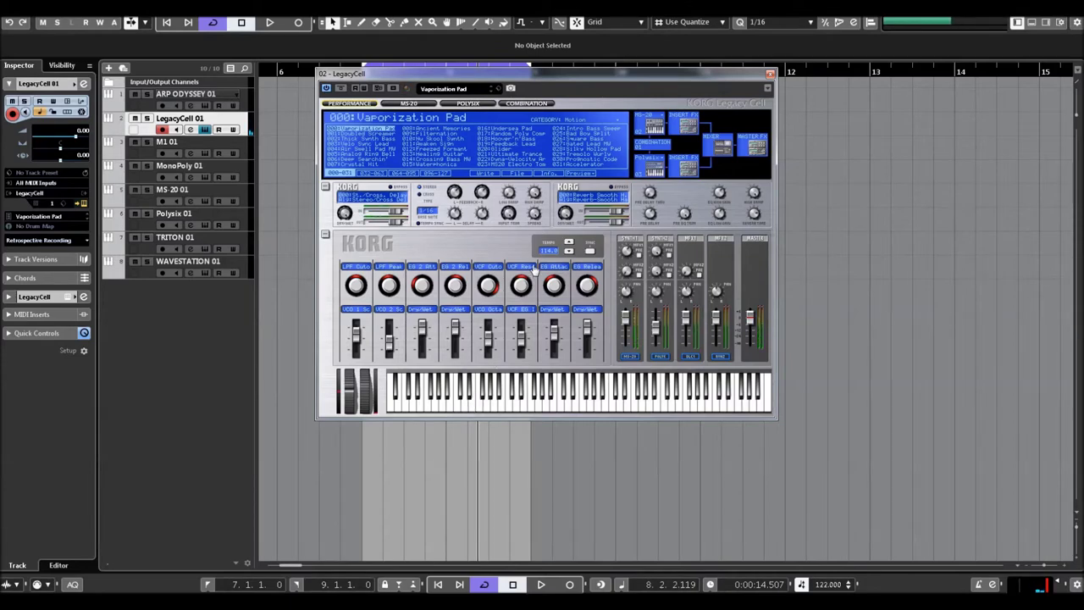
Audition the LegacyCell performances 002: Thick Synth Bass, 036: Influx Strings and 051: Nu Breaks Drive.
left_click(364, 139)
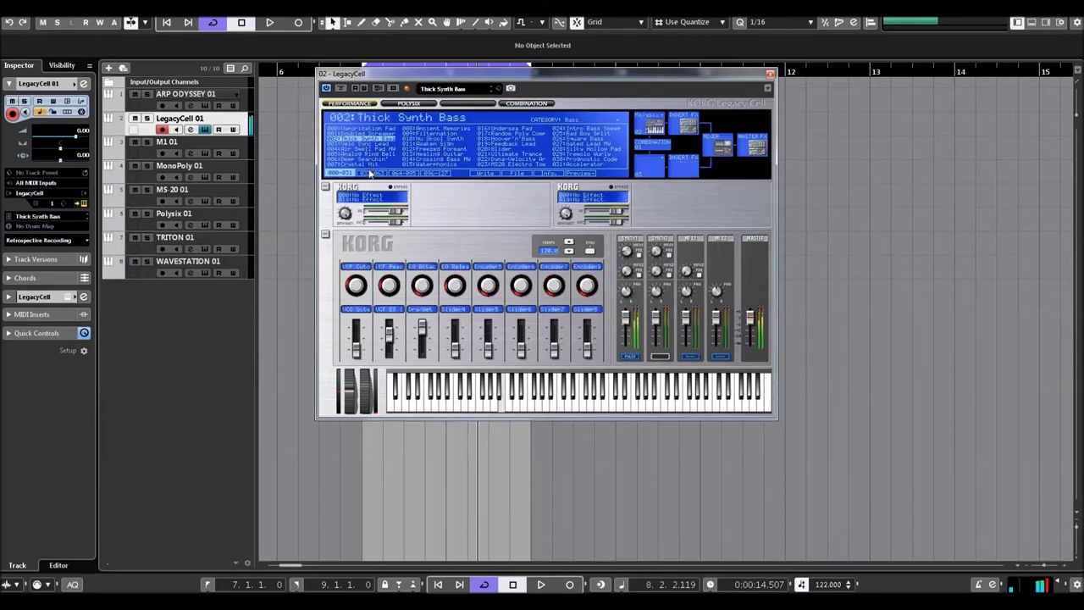
left_click(377, 174)
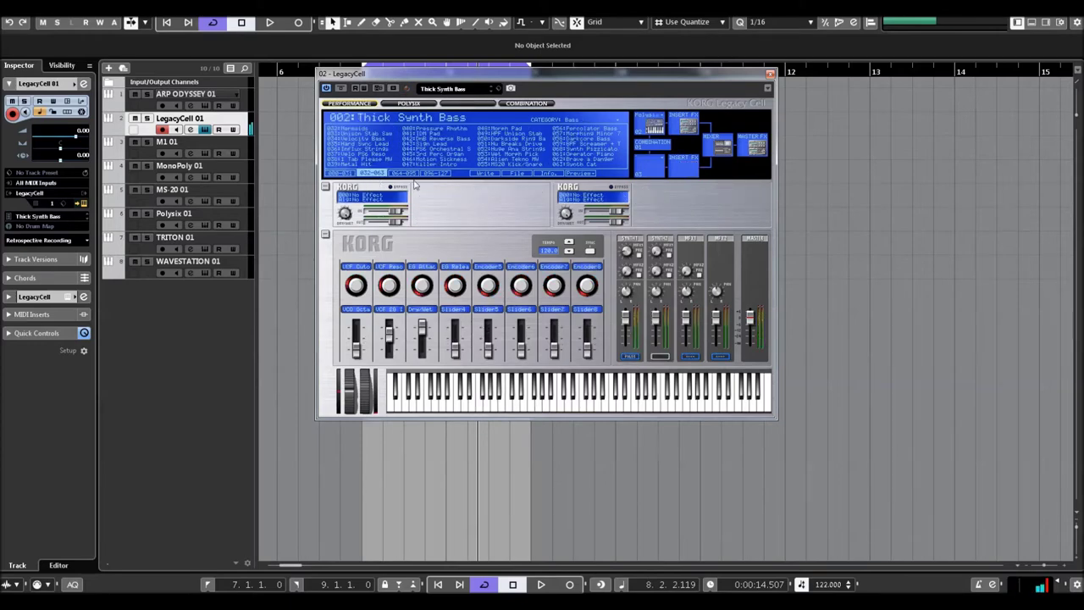
left_click(360, 150)
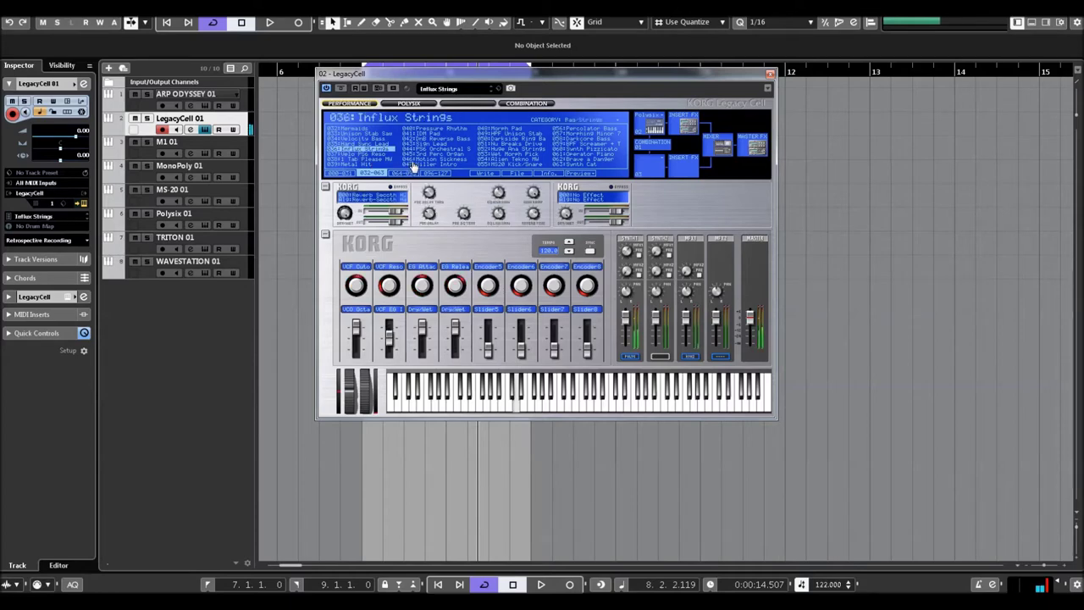
left_click(502, 145)
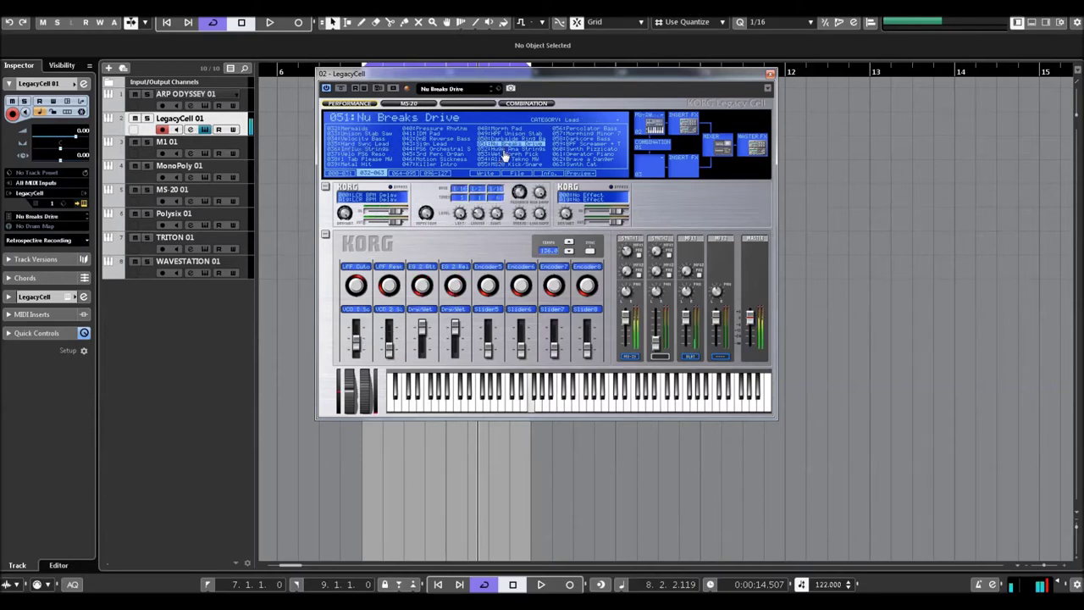
From performances 064-095, audition 076: Aaah Voices and 068: Big 5th, adjusting the VCF cutoff knob on Big 5th.
left_click(404, 175)
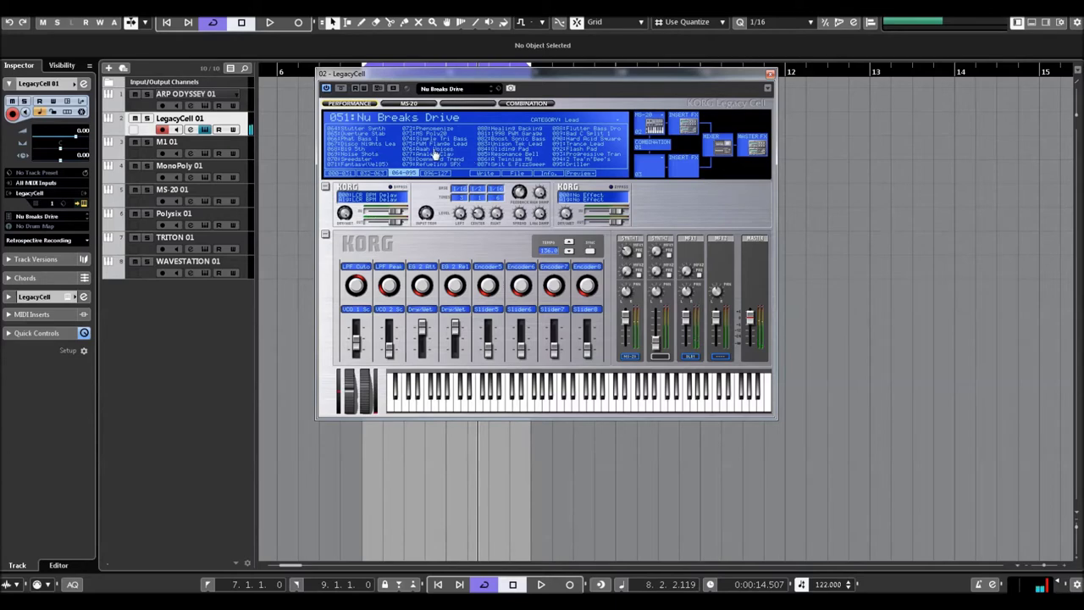
left_click(431, 150)
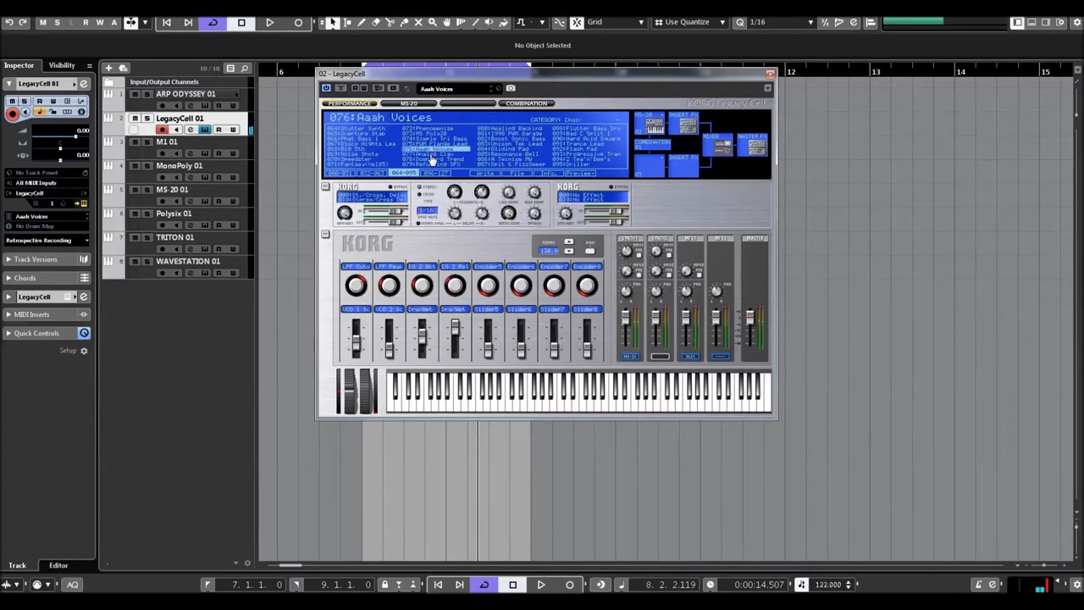
left_click(358, 150)
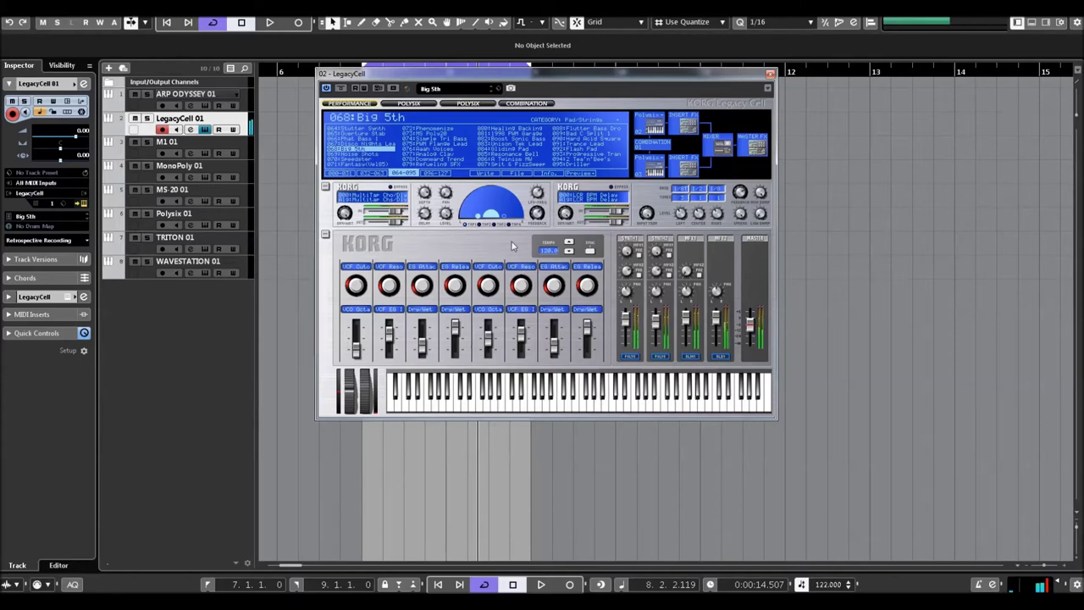
mouse_move(349, 269)
left_click_drag(349, 269, 365, 290)
Audition the Gliding Pad, Trance Lead and A Twinism MW performances in the 064-095 group.
left_click(512, 152)
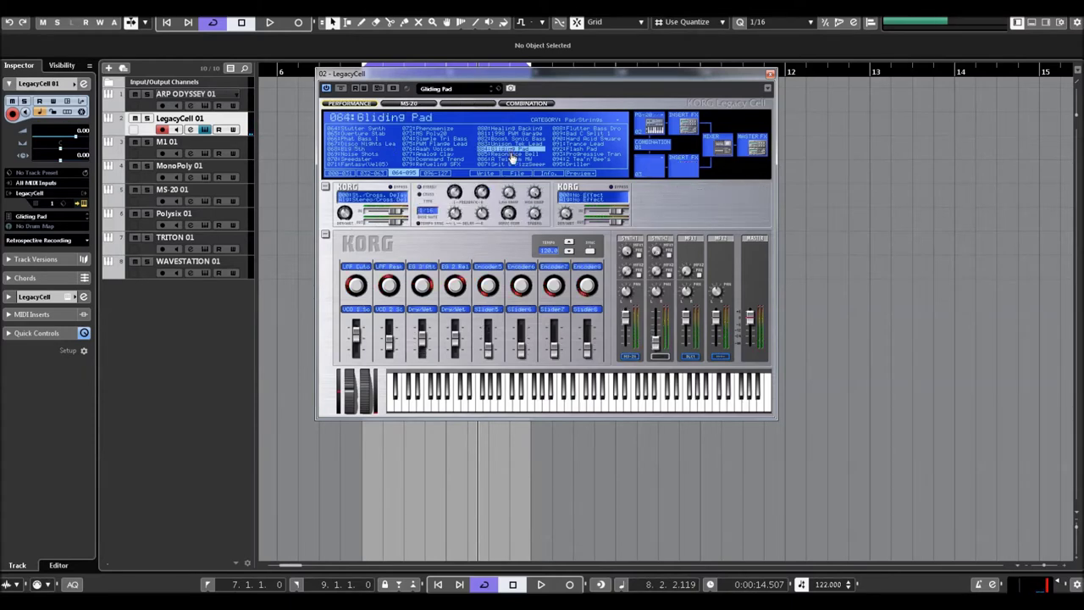
left_click(579, 144)
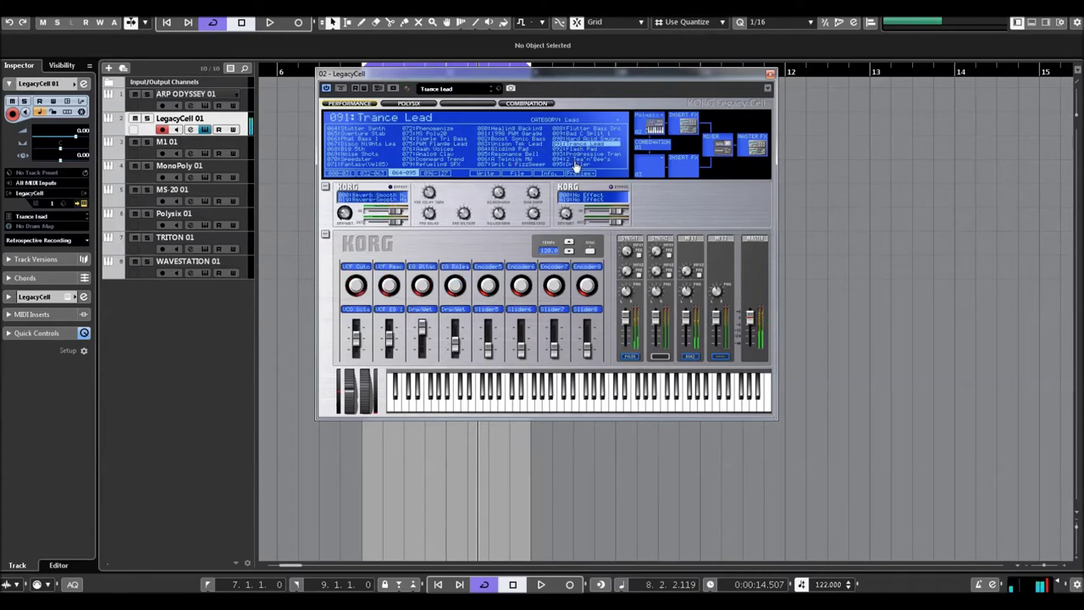
left_click(512, 158)
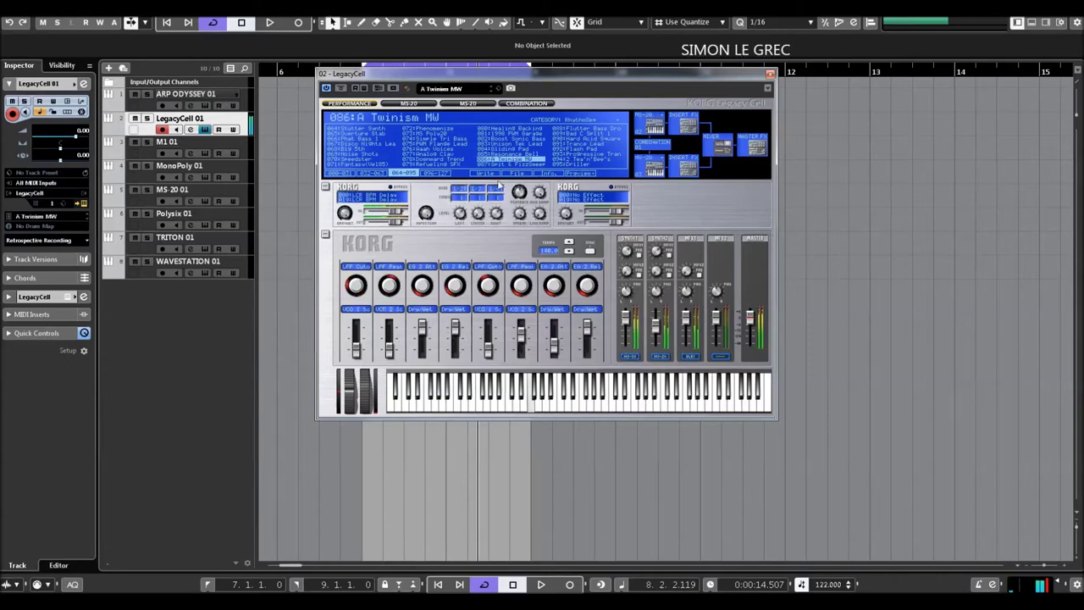
Load performance 116: Poly Pad from the 096-127 group, view its Polysix page and close the LegacyCell editor.
left_click(436, 174)
left_click(498, 151)
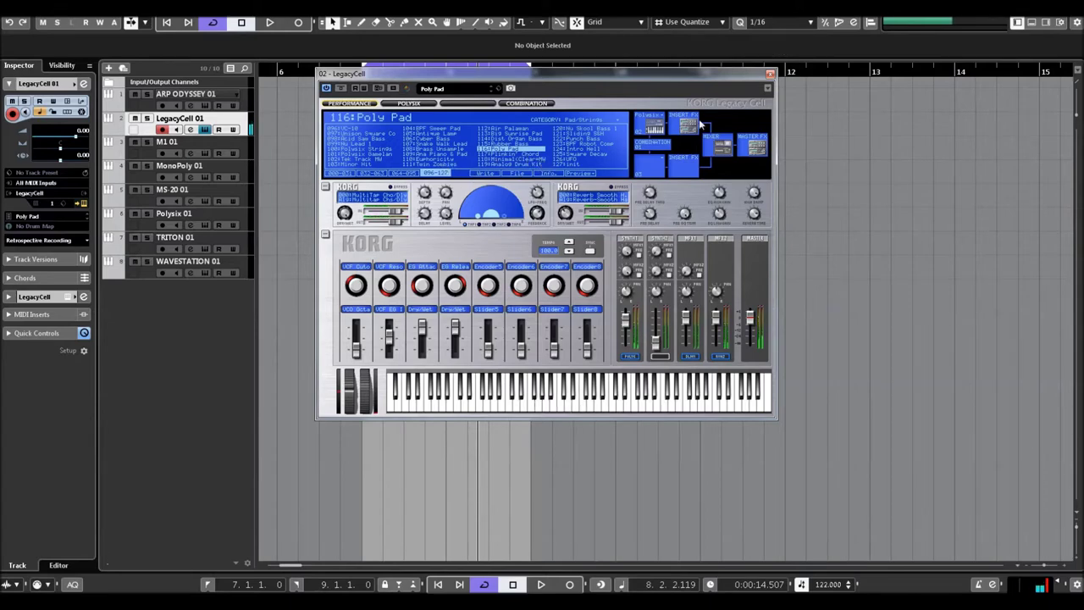
left_click(417, 105)
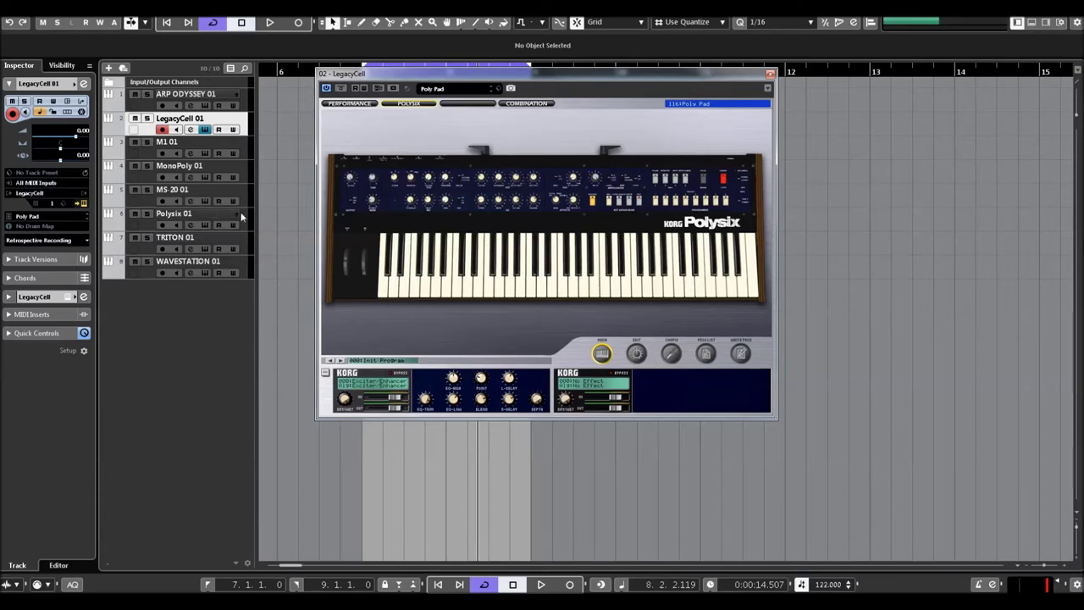
left_click(770, 75)
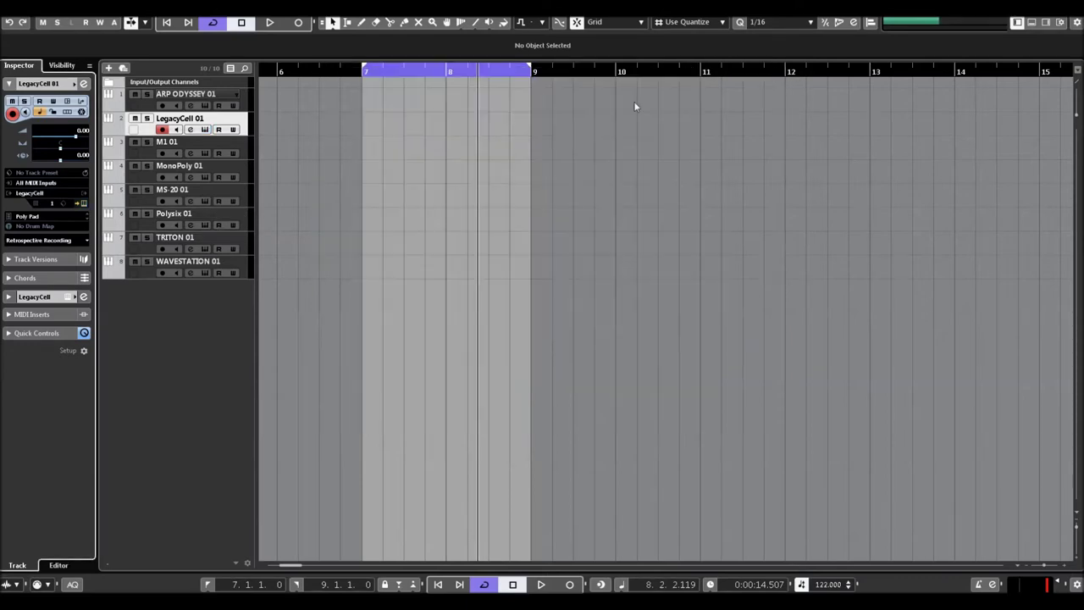
Open the M1 01 track's instrument editor and audition the combi K01 01 ScreamEPiano from its browser.
left_click(186, 146)
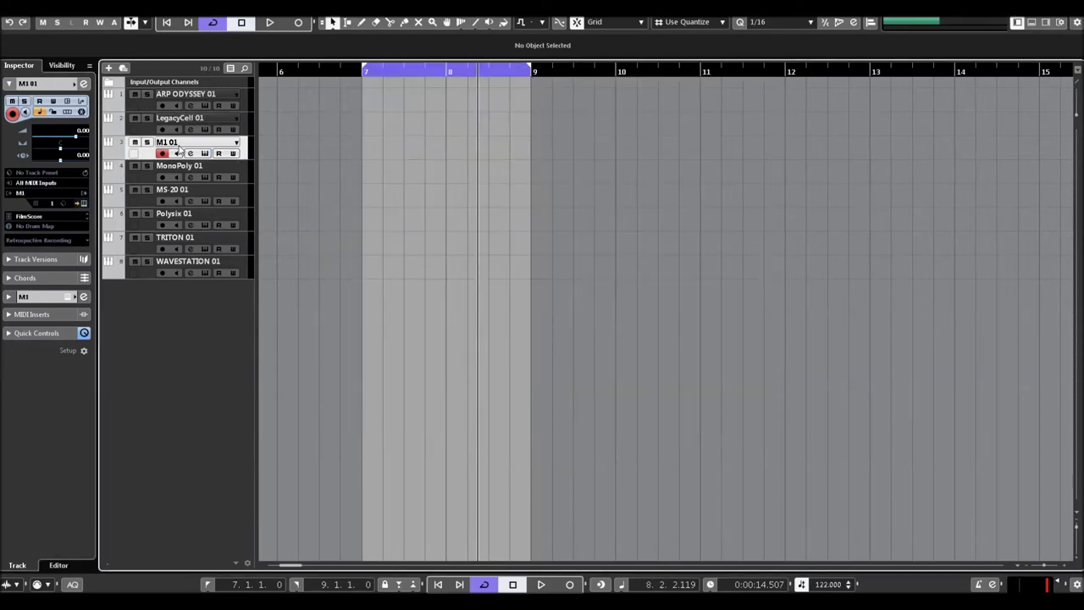
left_click(83, 205)
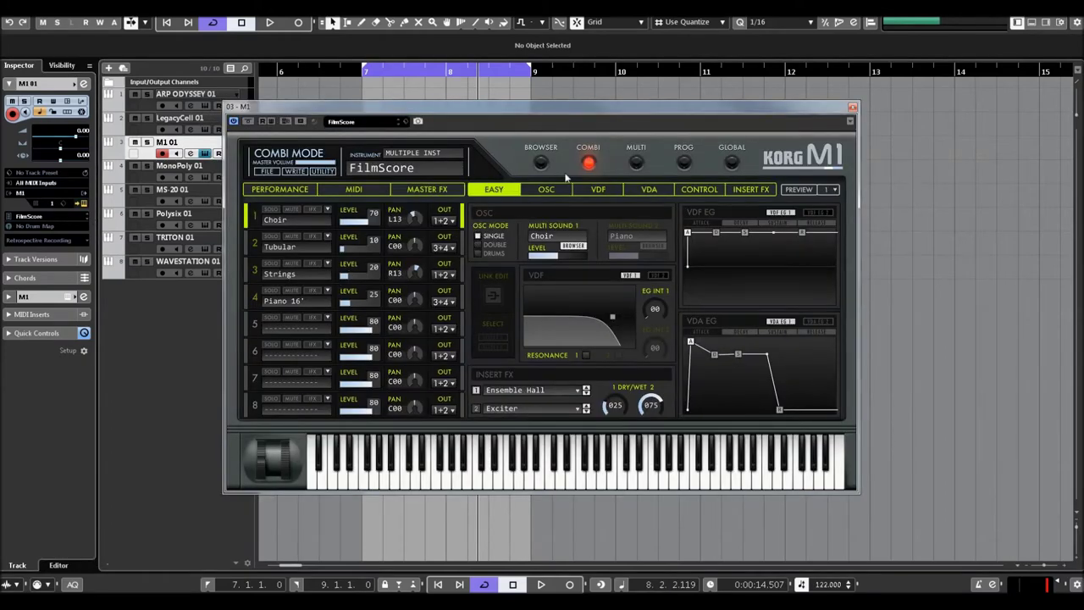
left_click_drag(542, 110, 583, 96)
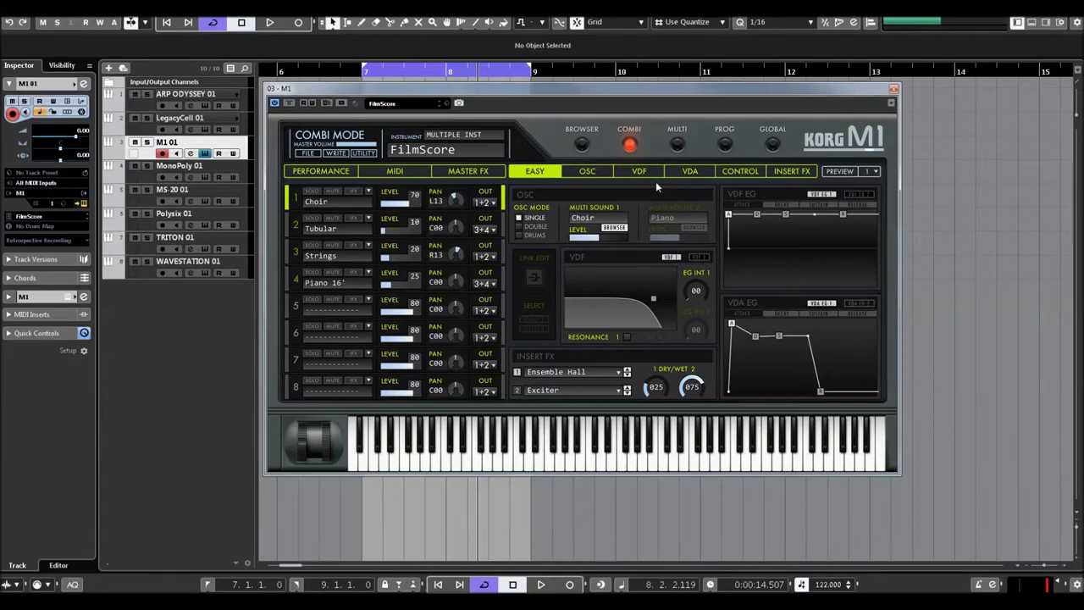
left_click(582, 144)
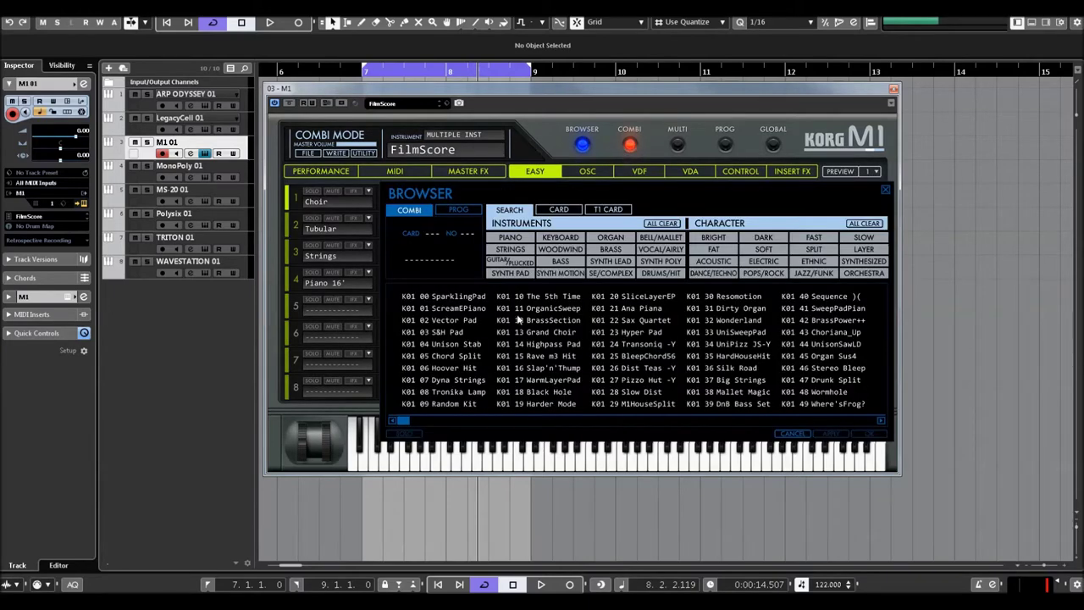
left_click(447, 309)
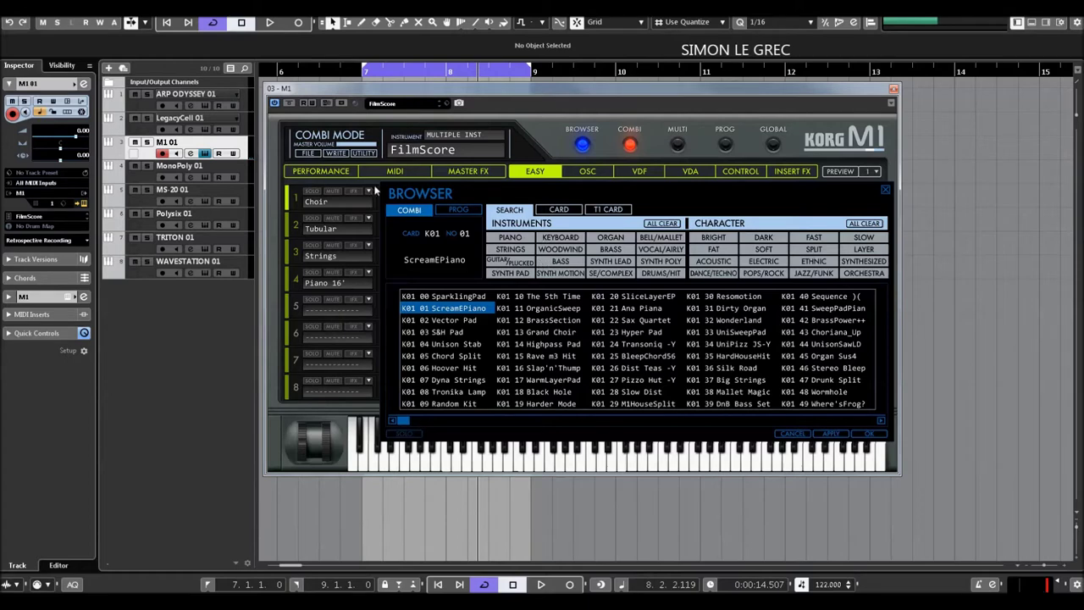
View the M1's Combi performance page and the Prog mode program list, and return to Combi mode.
left_click(339, 172)
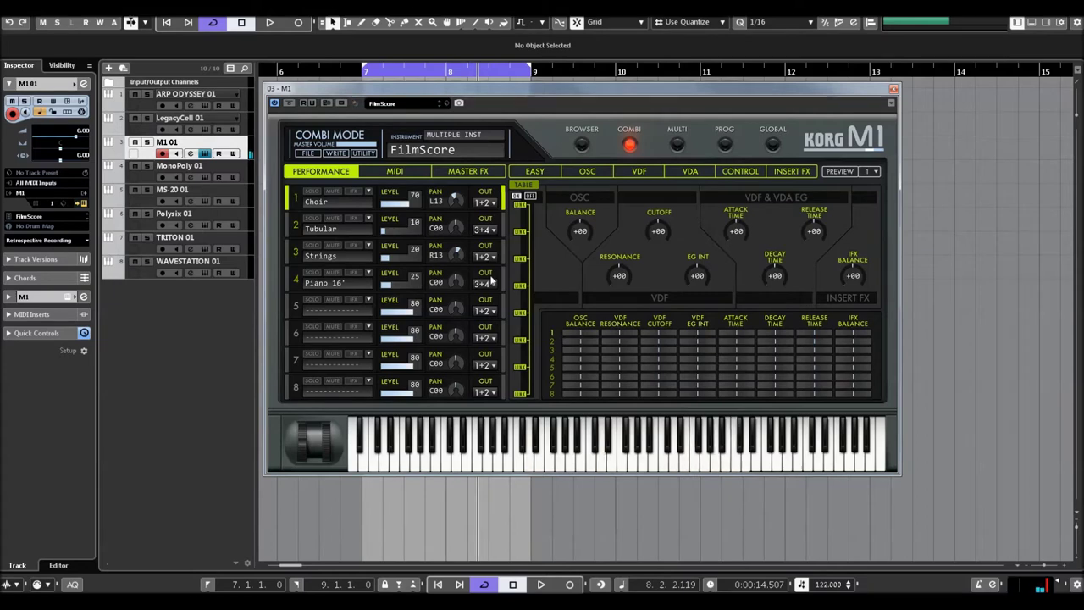
left_click(722, 147)
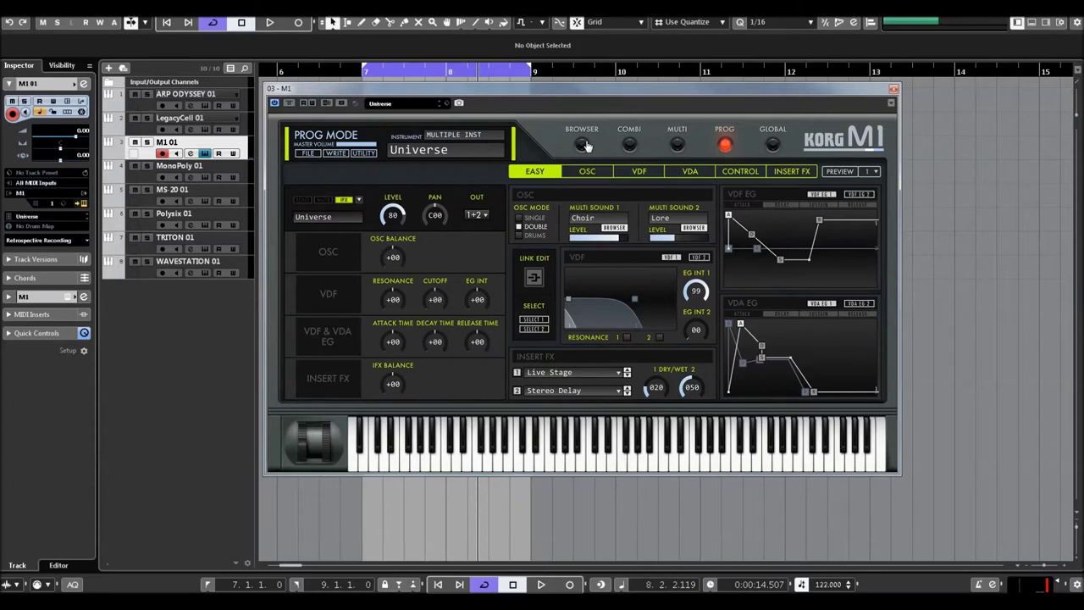
left_click(583, 145)
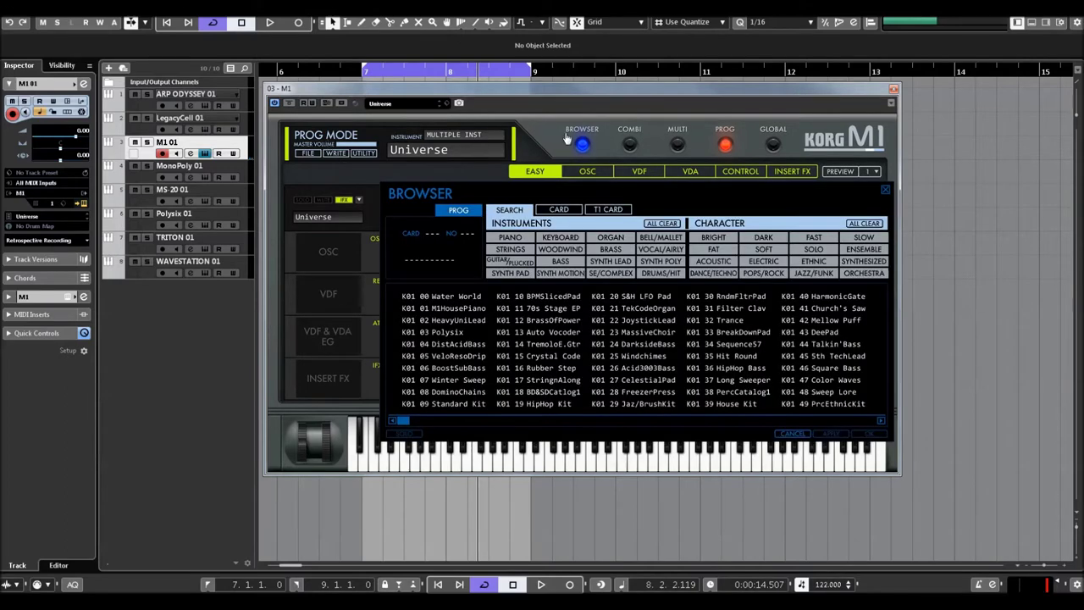
left_click(630, 147)
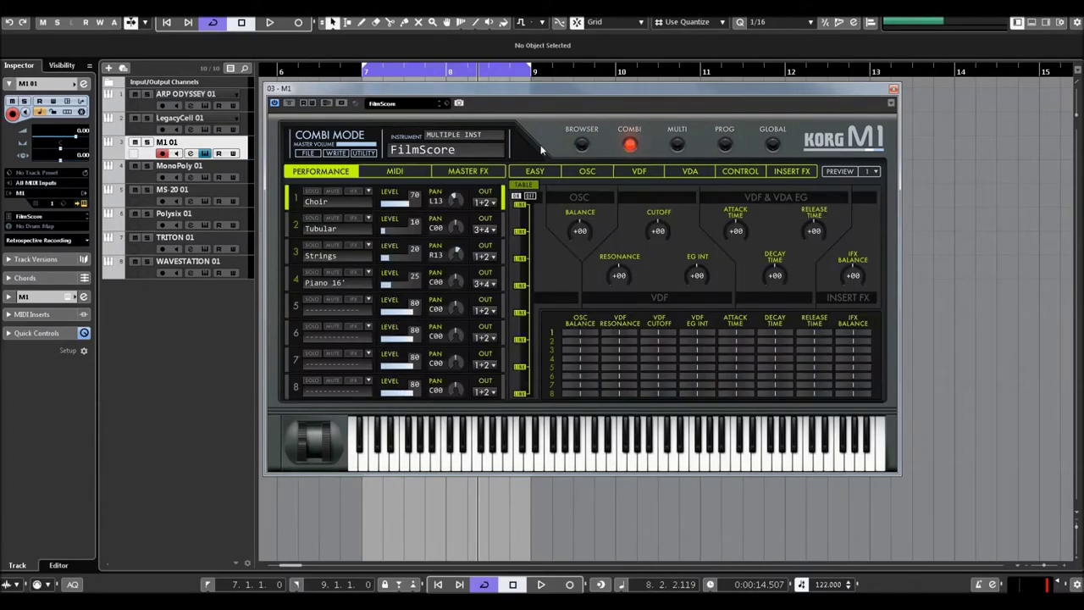
Audition the combis K01 11 OrganicSweep and K01 22 Sax Quartet from the M1 browser.
left_click(581, 146)
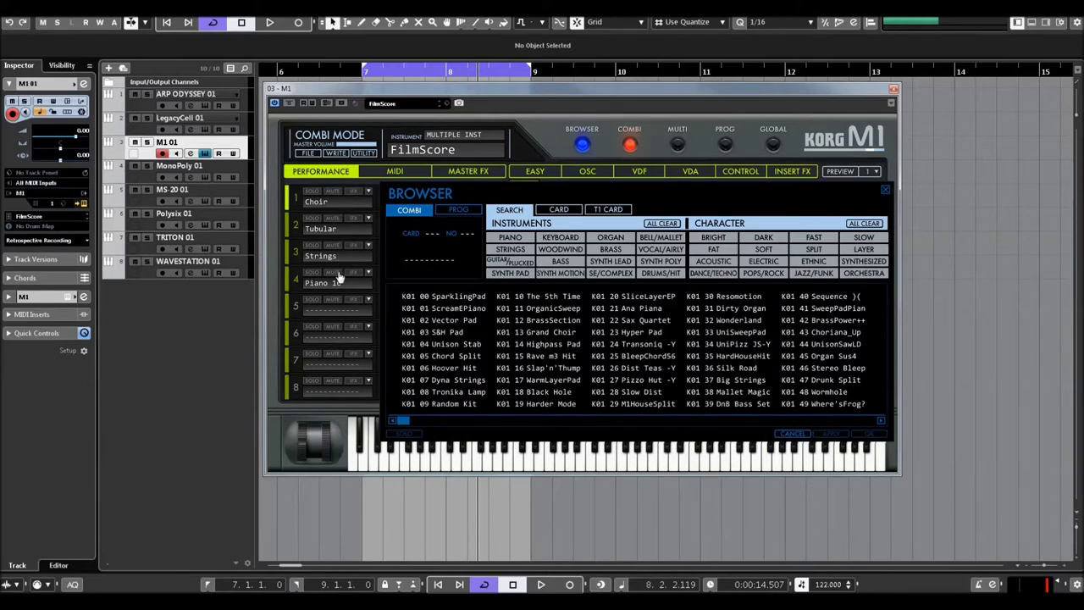
left_click(542, 308)
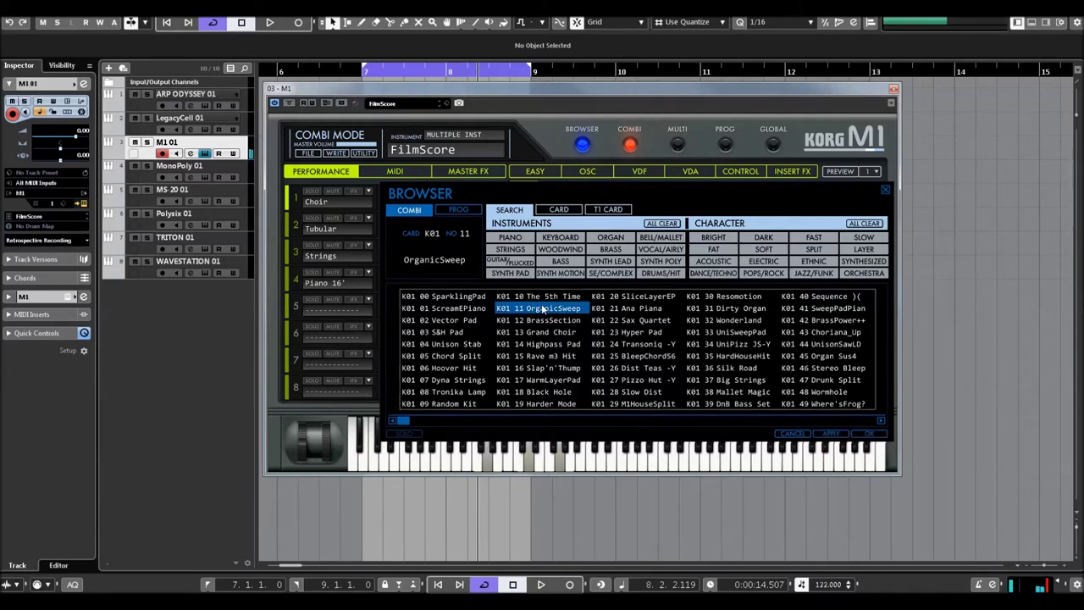
left_click(627, 321)
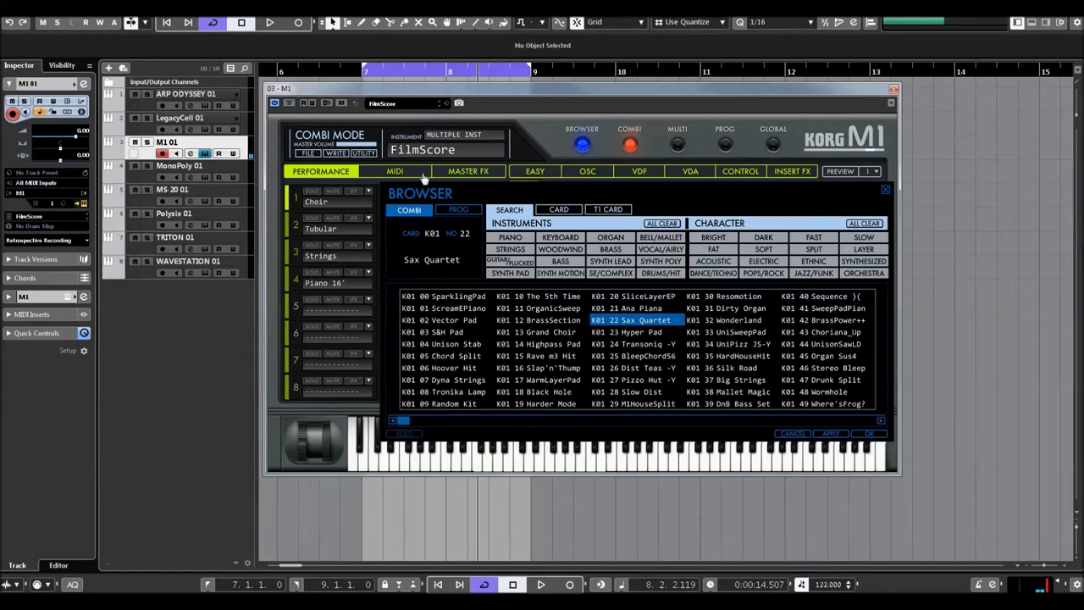
Switch the M1 to Prog mode and browse its programs by card, viewing Card 1 and Card 21.
left_click(728, 146)
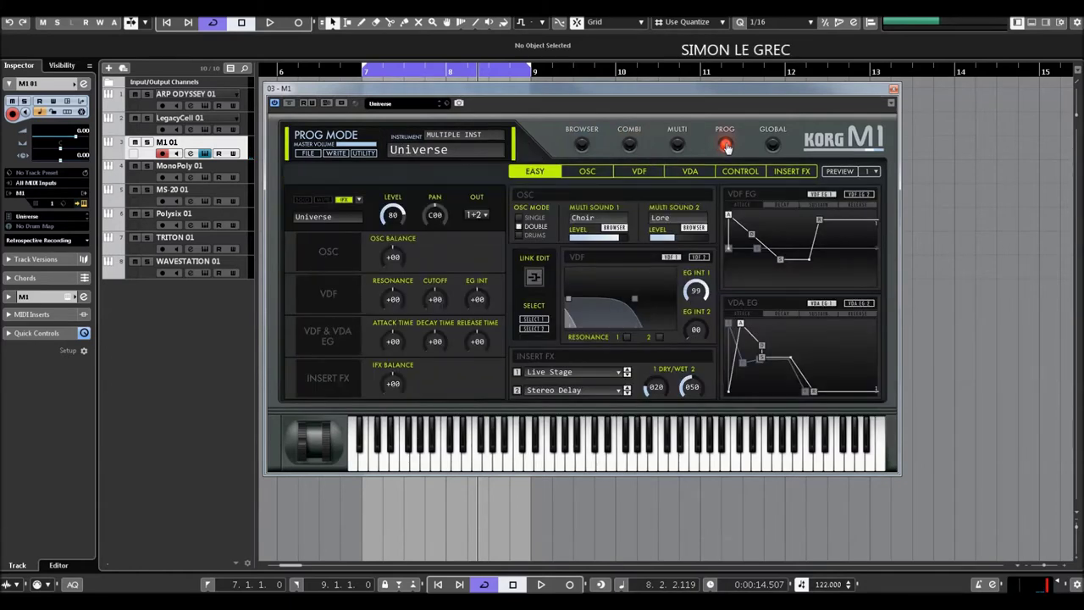
left_click(582, 146)
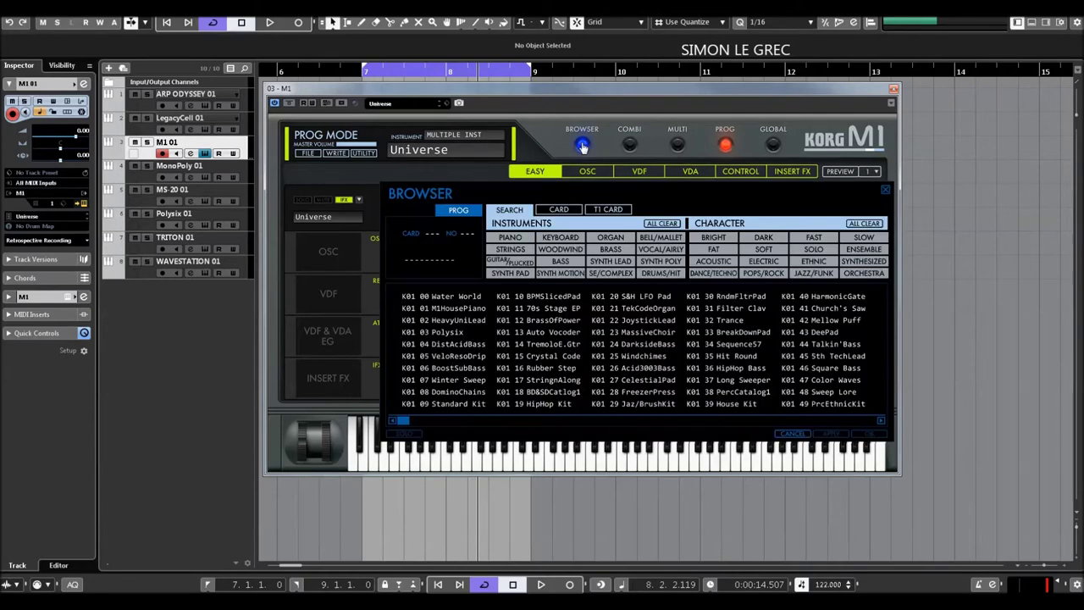
left_click(561, 211)
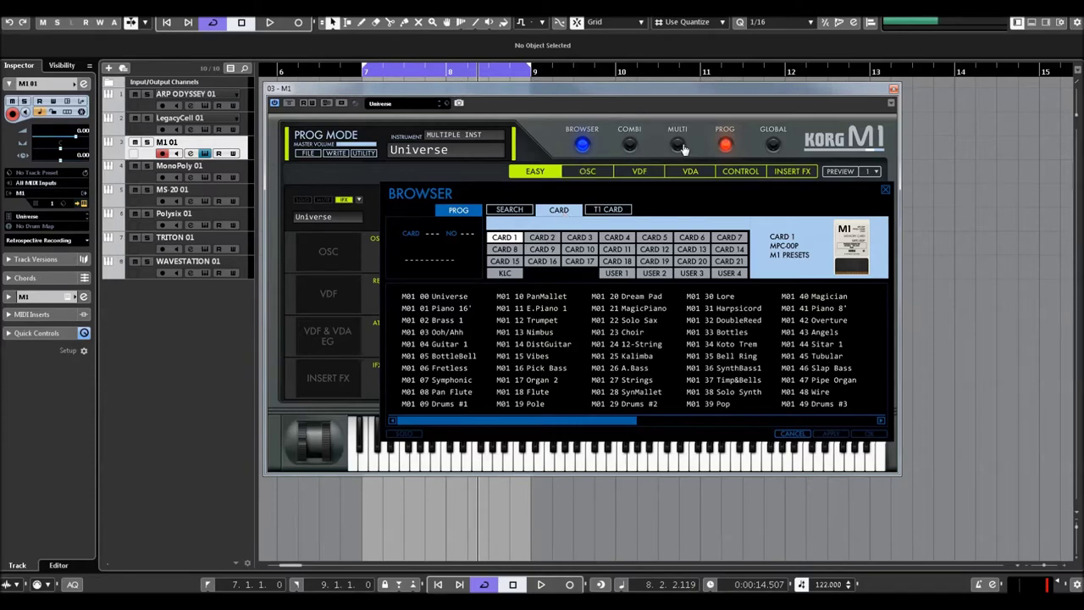
left_click(729, 261)
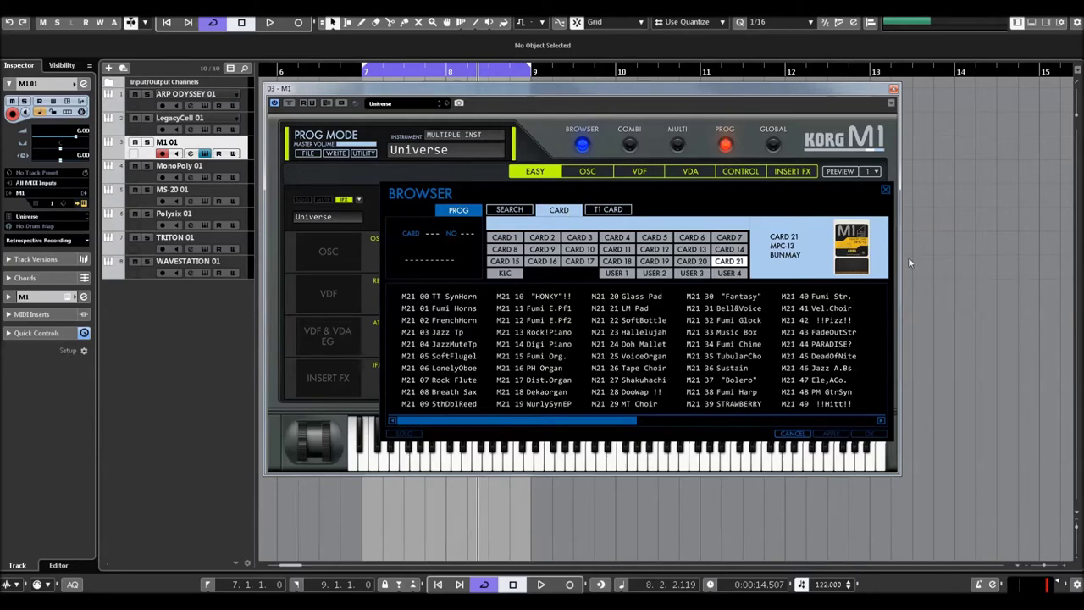
View the programs on T1 Cards 1, 3 and 11, return to the M1 cards and close the M1 editor.
left_click(611, 213)
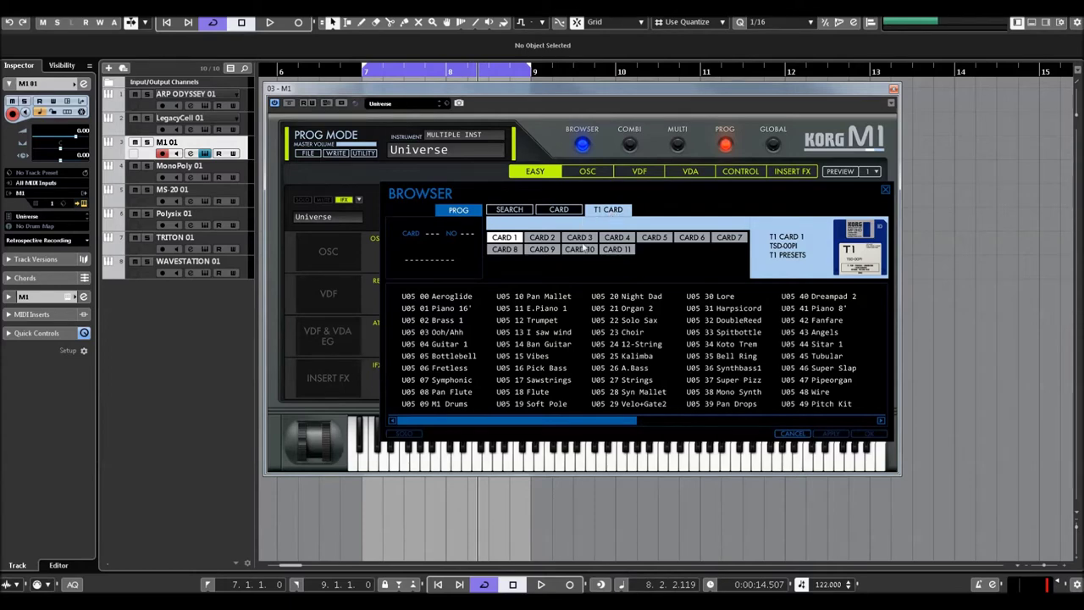
left_click(581, 239)
left_click(616, 250)
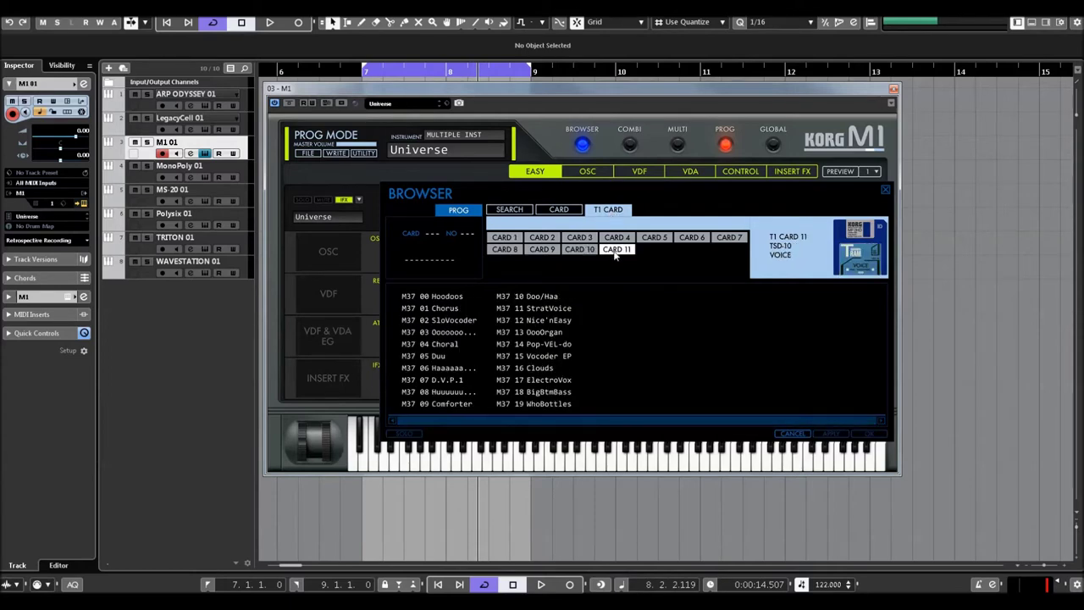
left_click(555, 211)
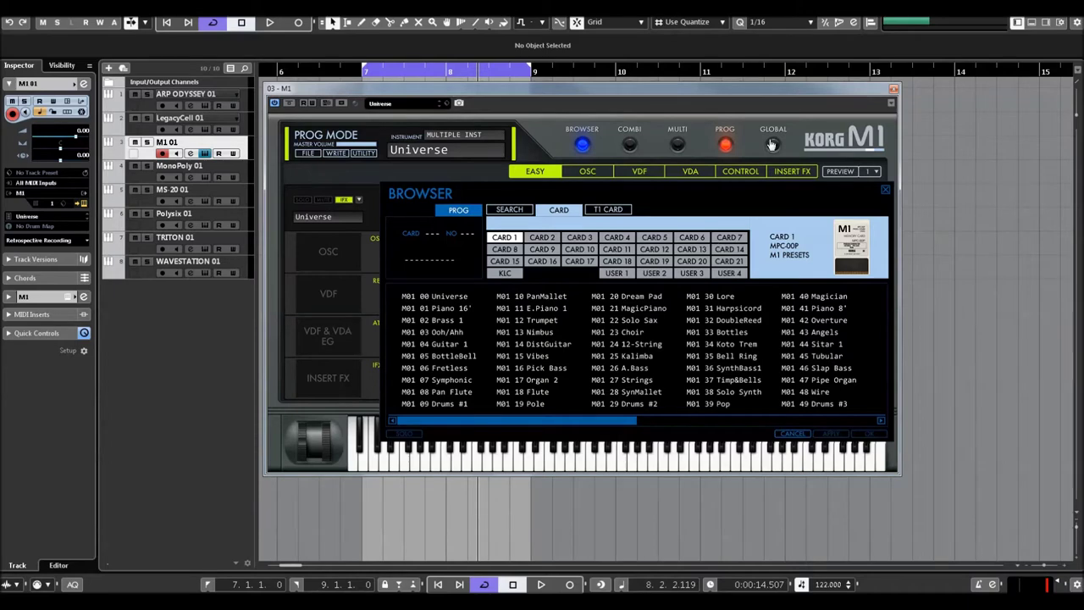
left_click(893, 89)
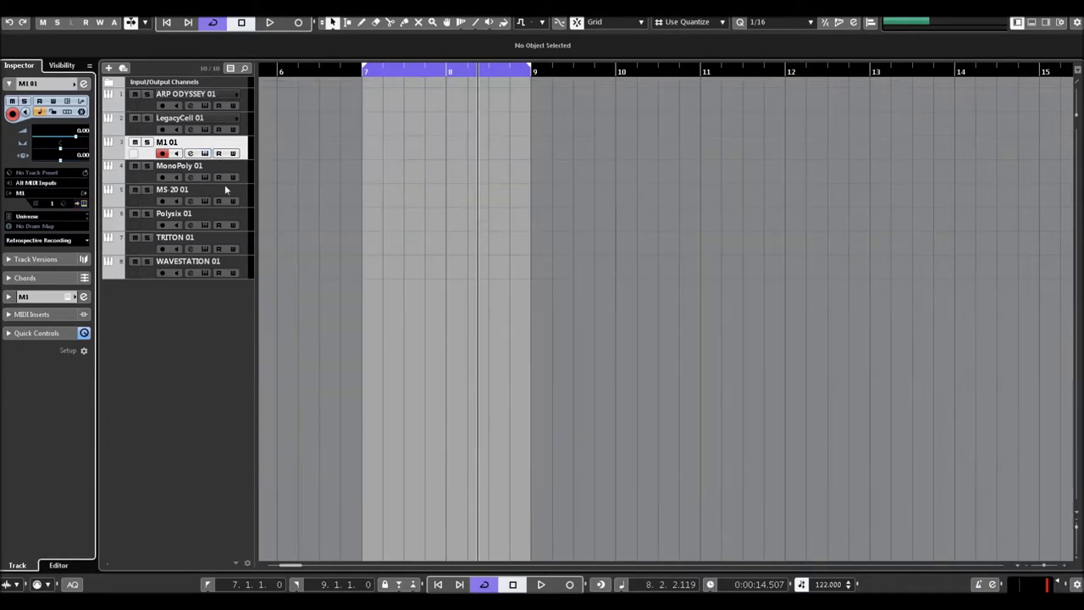
Open the MonoPoly 01 track's instrument editor and play a test note on its onscreen keyboard.
left_click(183, 175)
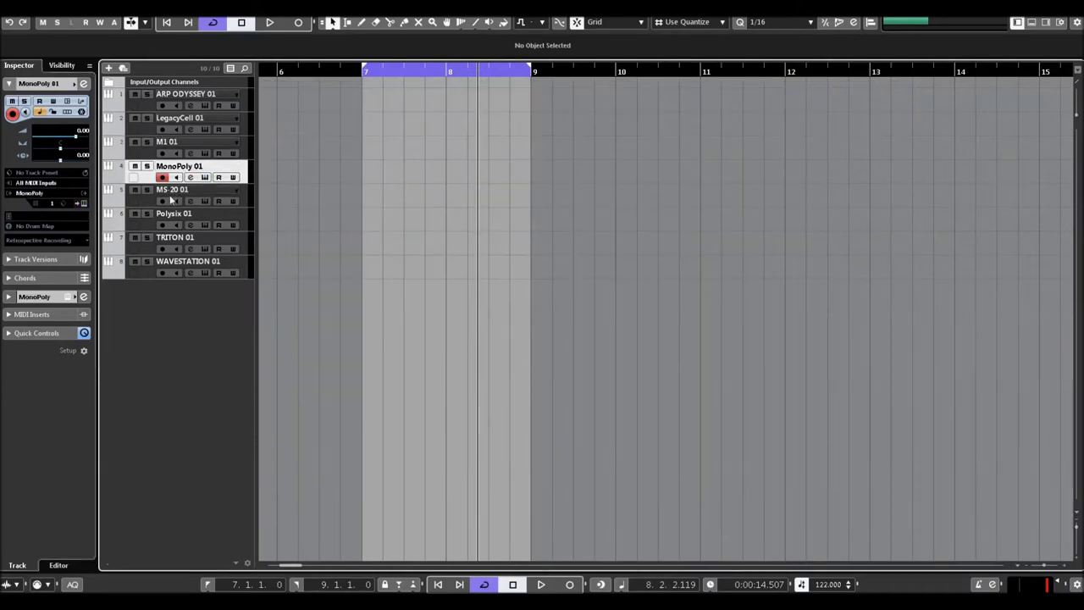
left_click(83, 204)
left_click_drag(487, 116, 558, 88)
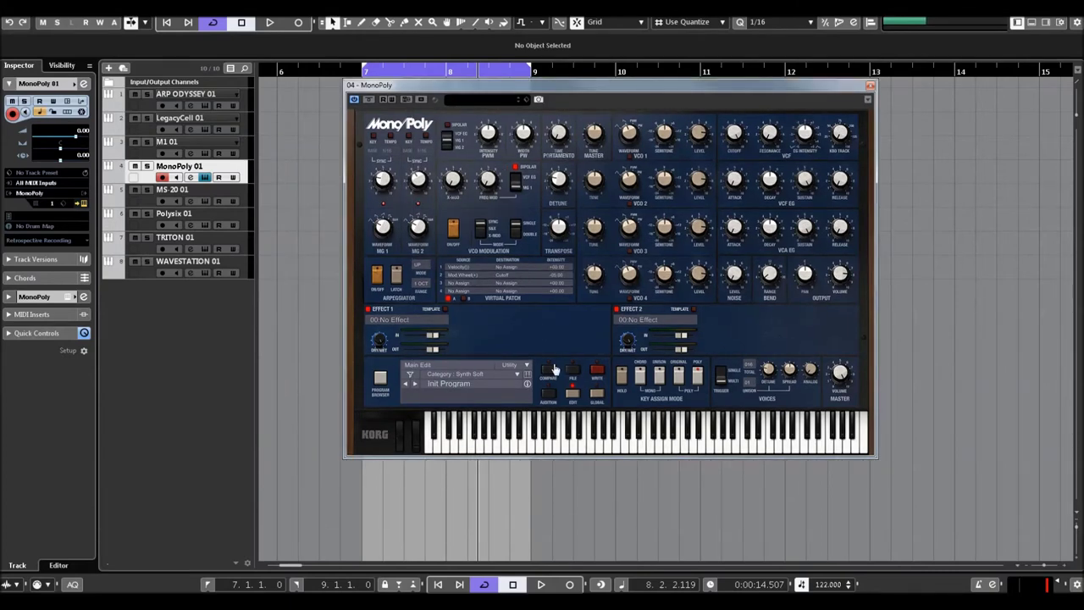
left_click(575, 442)
left_click(574, 445)
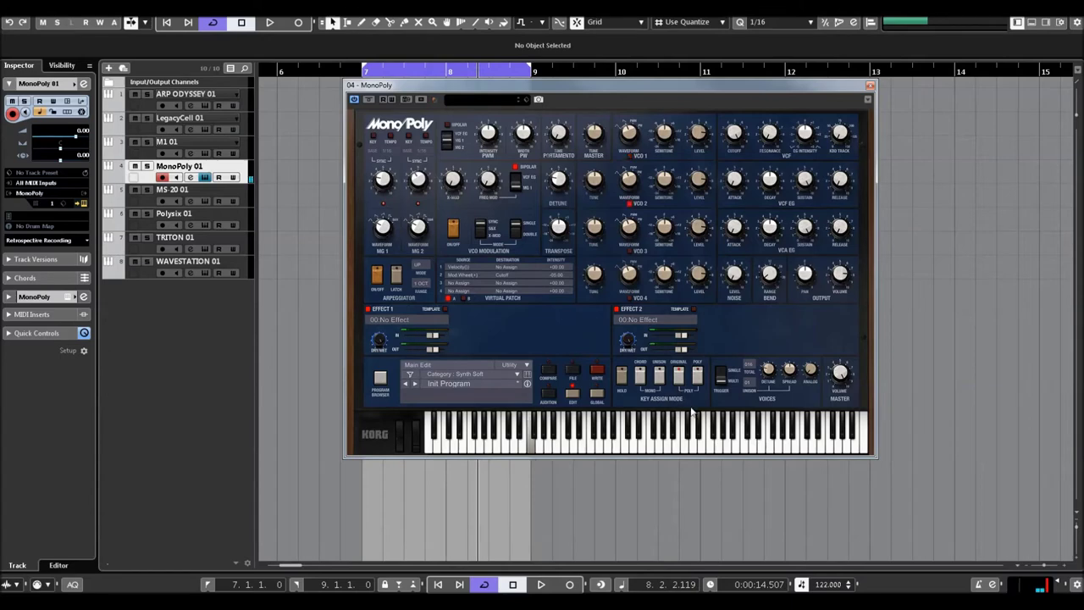
Load the Lead program 1 VCO and audition further programs including 1979, 1980 Rhythmica and 1984 Brass.
left_click(467, 374)
left_click(456, 378)
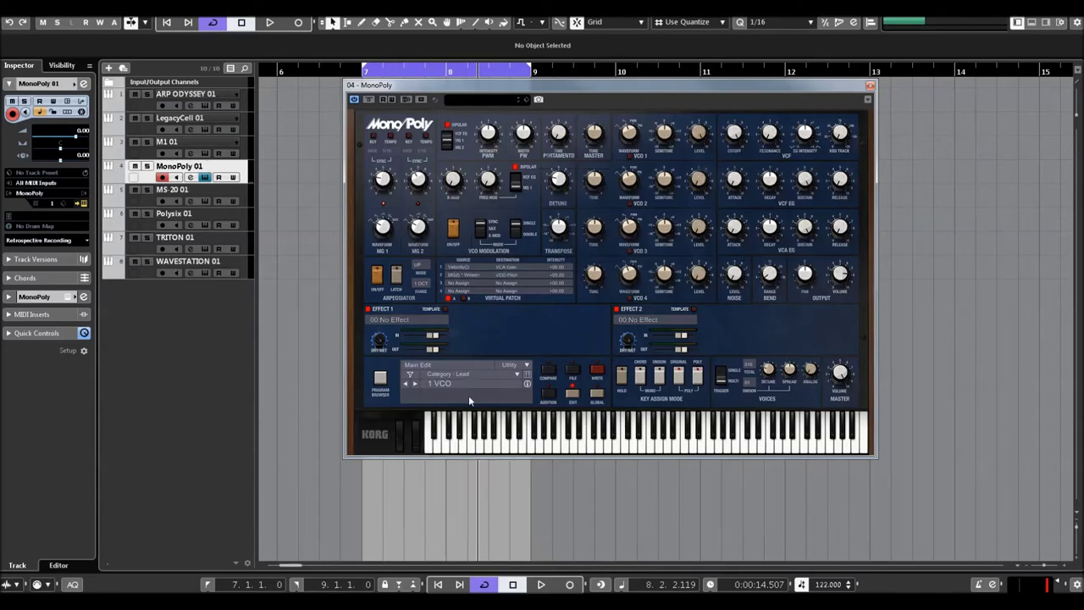
left_click(428, 384)
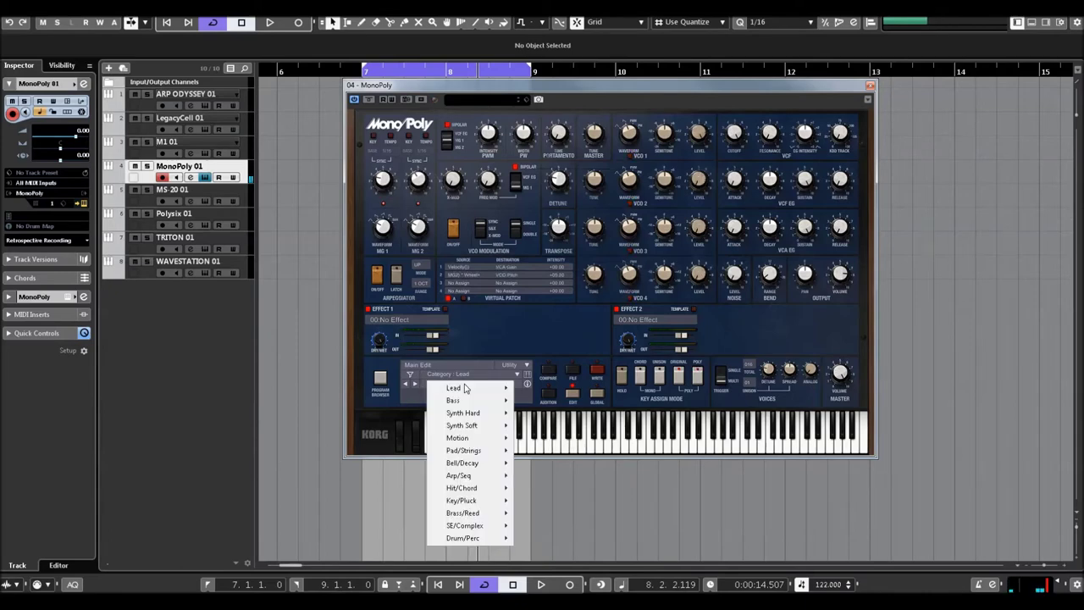
left_click(414, 385)
left_click(415, 386)
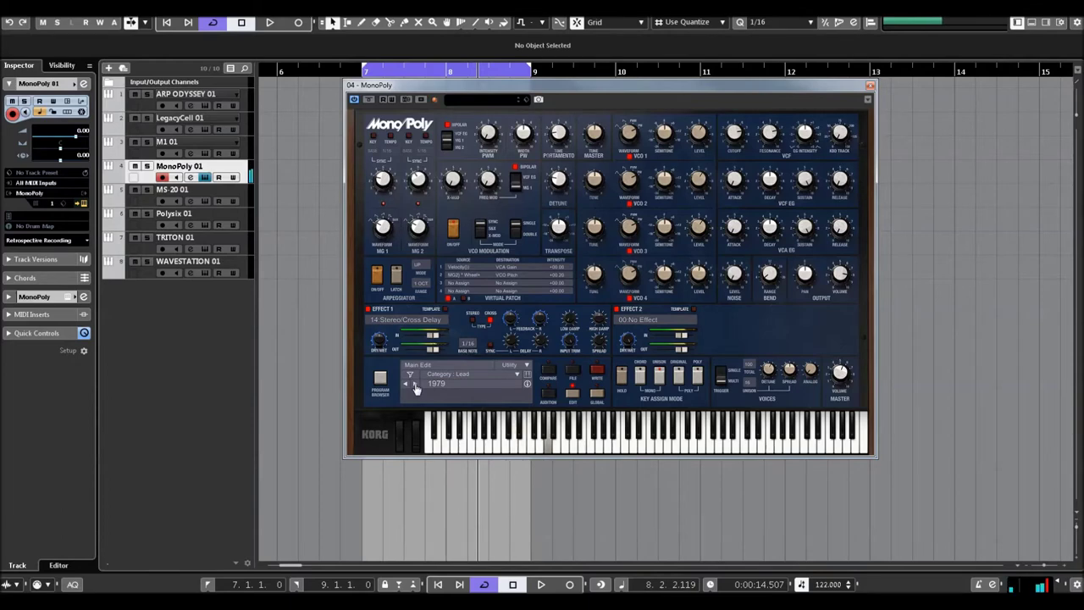
left_click(416, 386)
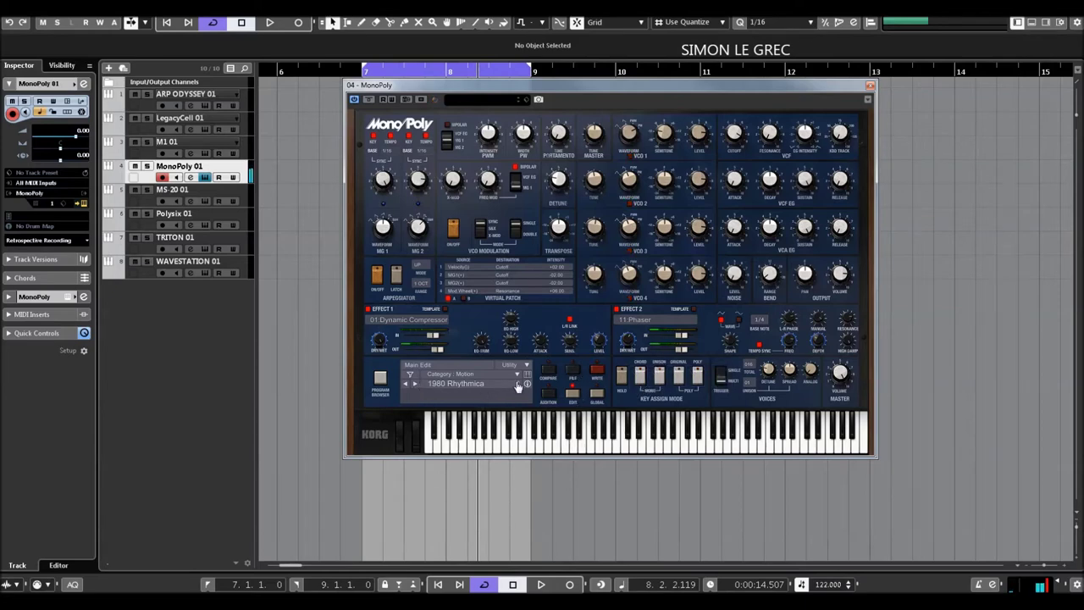
left_click(416, 385)
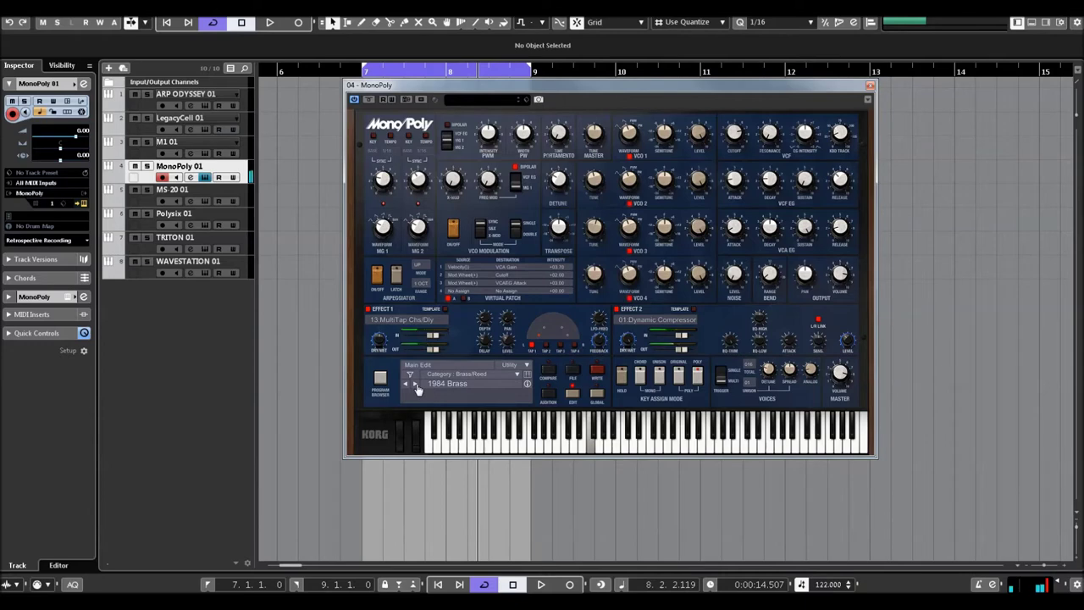
Load the Pad/Strings program Flying Pan and audition the following programs Flypast and FMtomWheel.
left_click(458, 386)
mouse_move(474, 449)
left_click(544, 257)
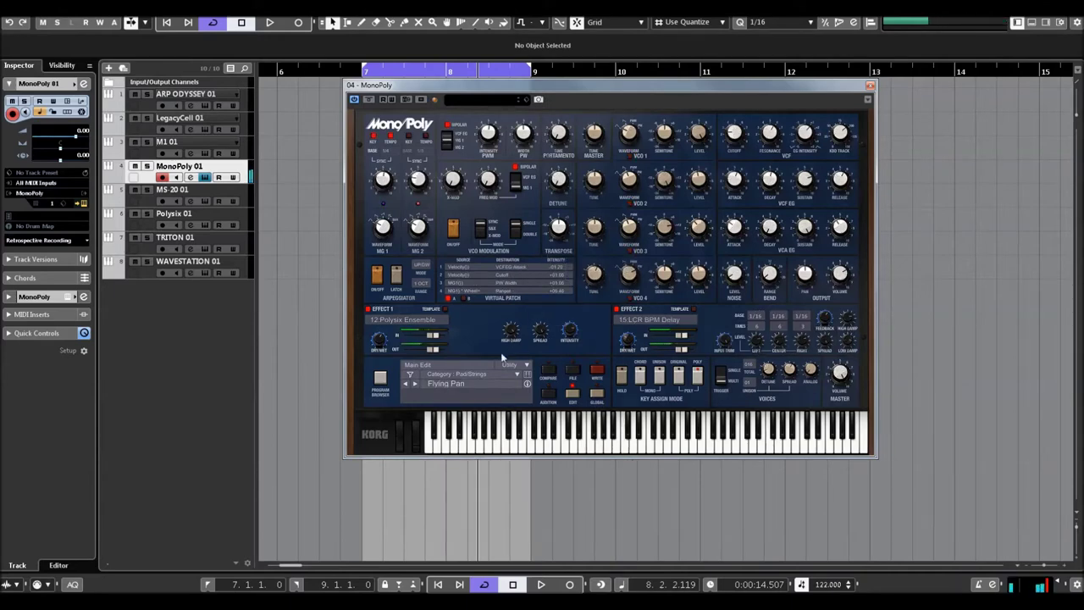
left_click(415, 386)
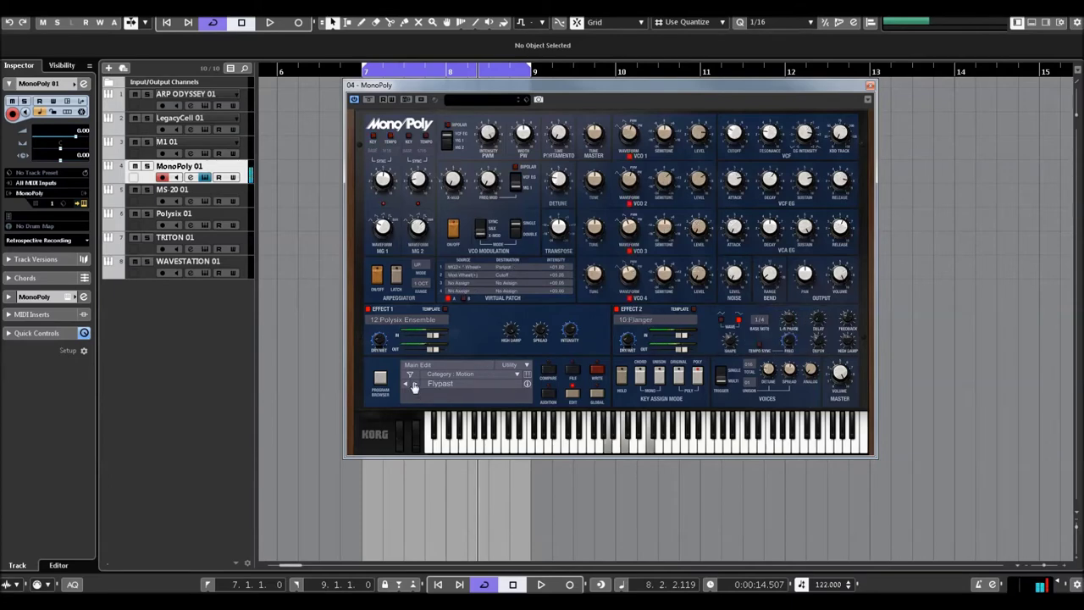
left_click(415, 386)
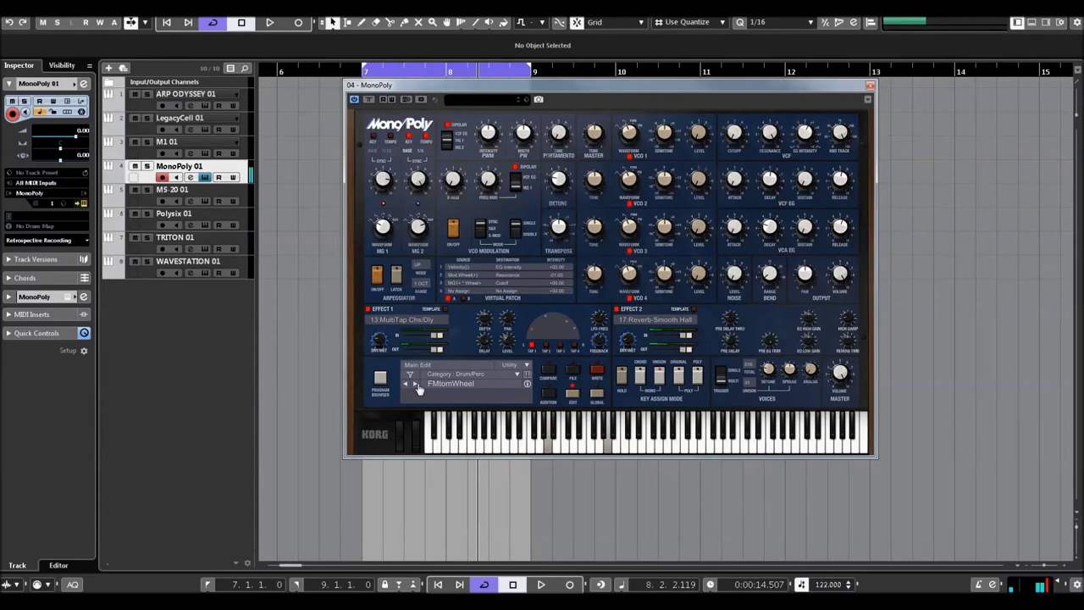
Audition the Arp/Seq programs Gristle and Growler, leaving Growler loaded, and close the Mono/Poly editor.
left_click(428, 383)
mouse_move(459, 501)
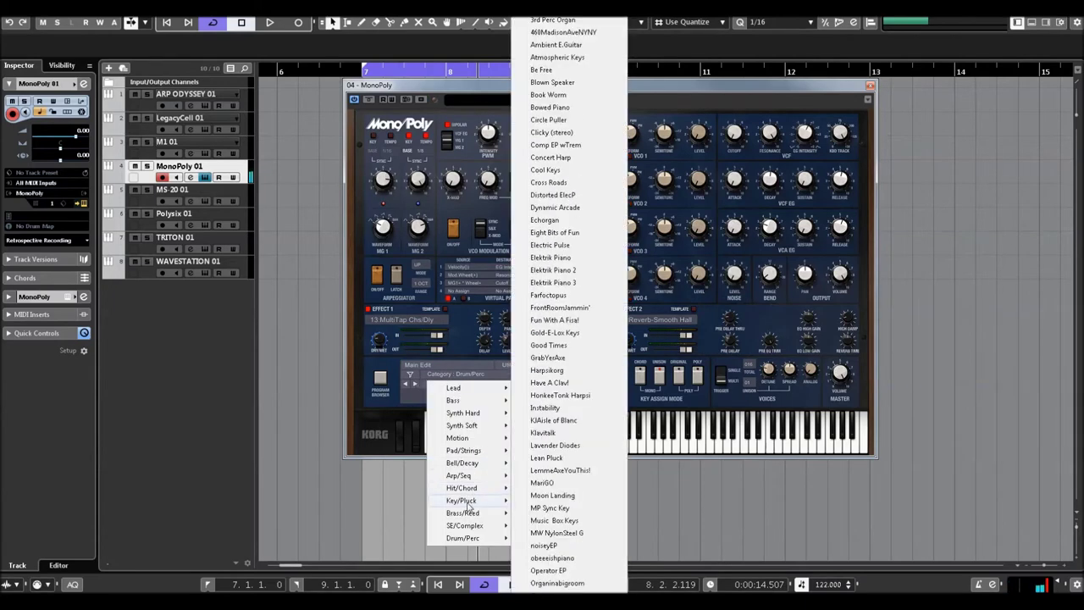
mouse_move(458, 475)
left_click(559, 458)
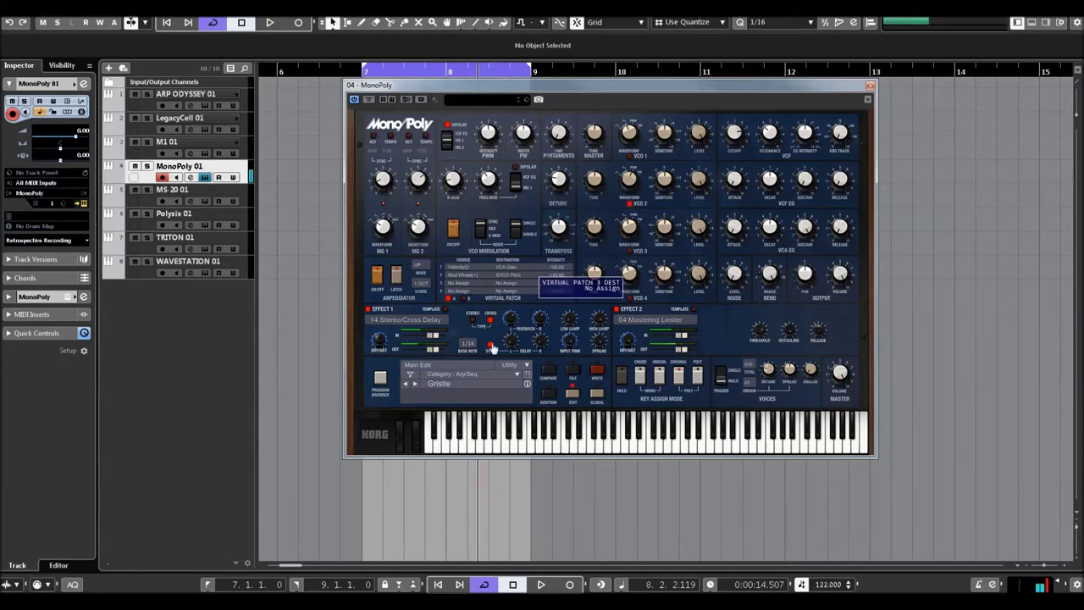
left_click(415, 385)
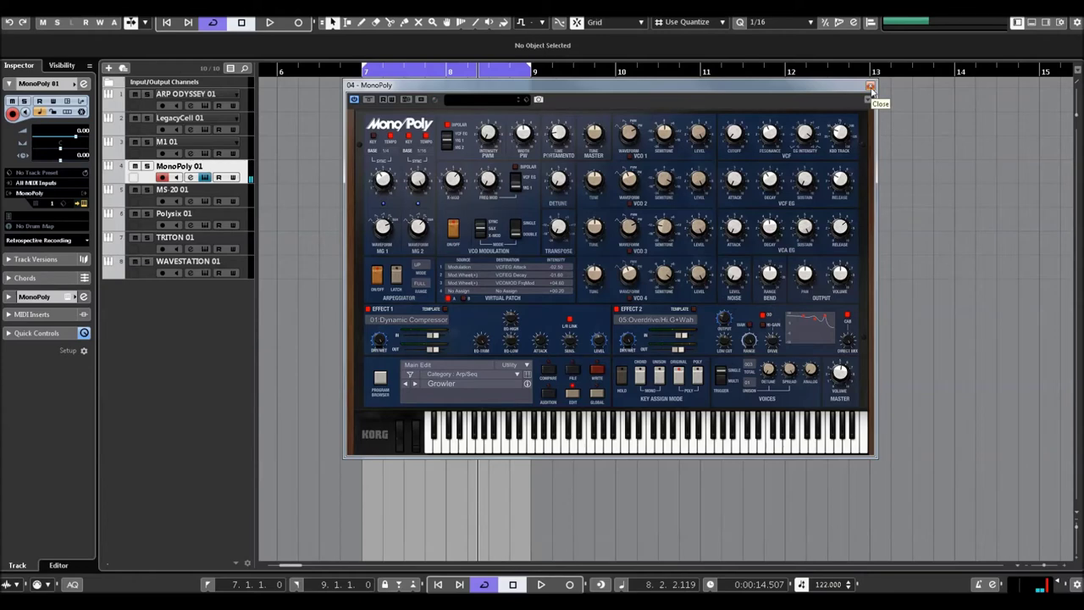
left_click(870, 87)
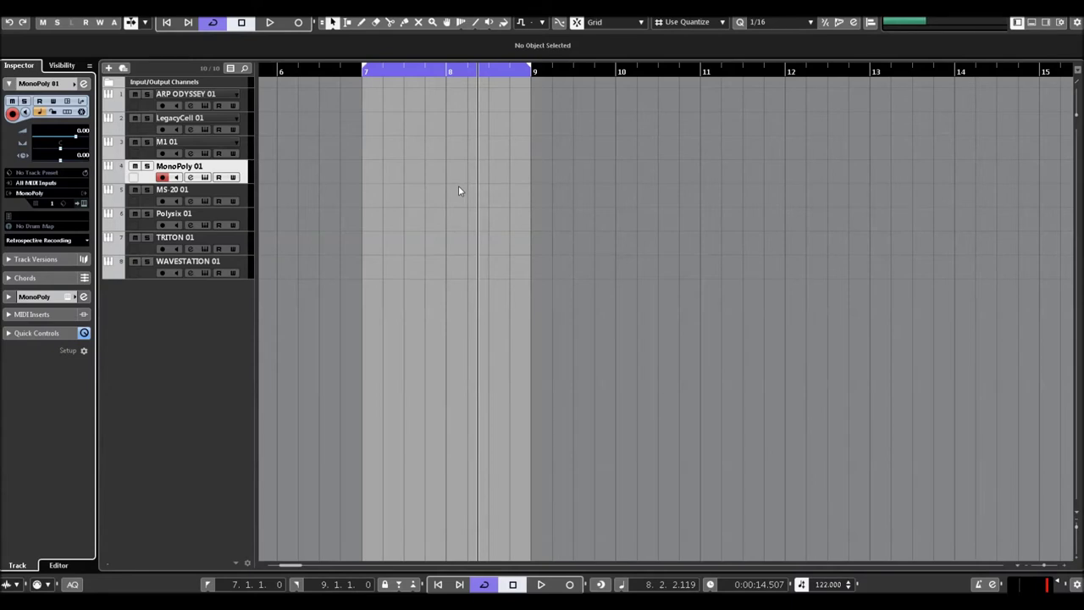
Open the MS-20 01 track's instrument editor, reposition its window and load the program 42TheFloor.
left_click(196, 197)
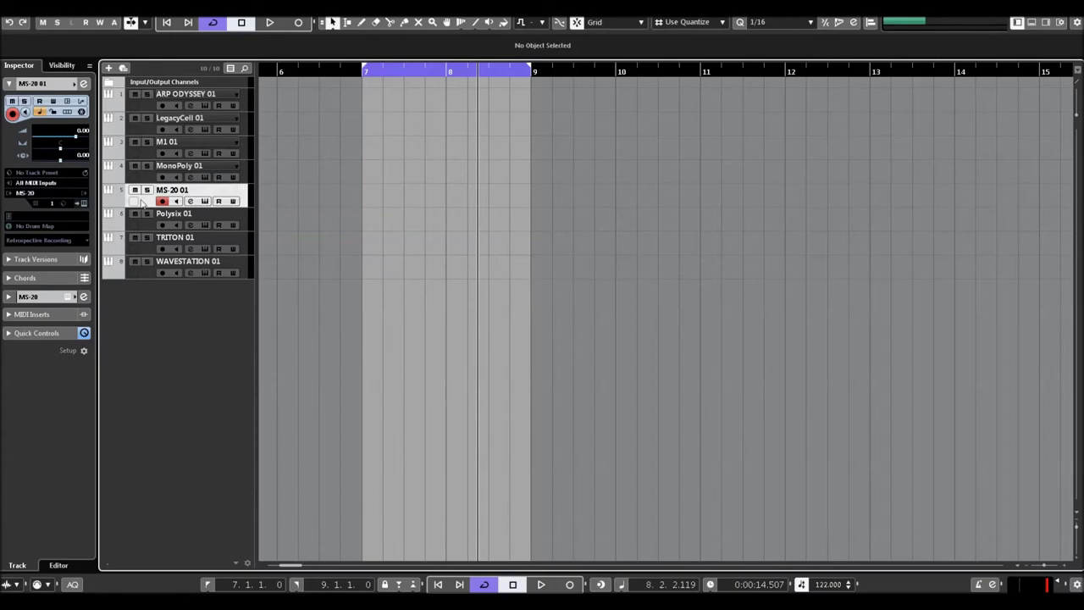
left_click(83, 203)
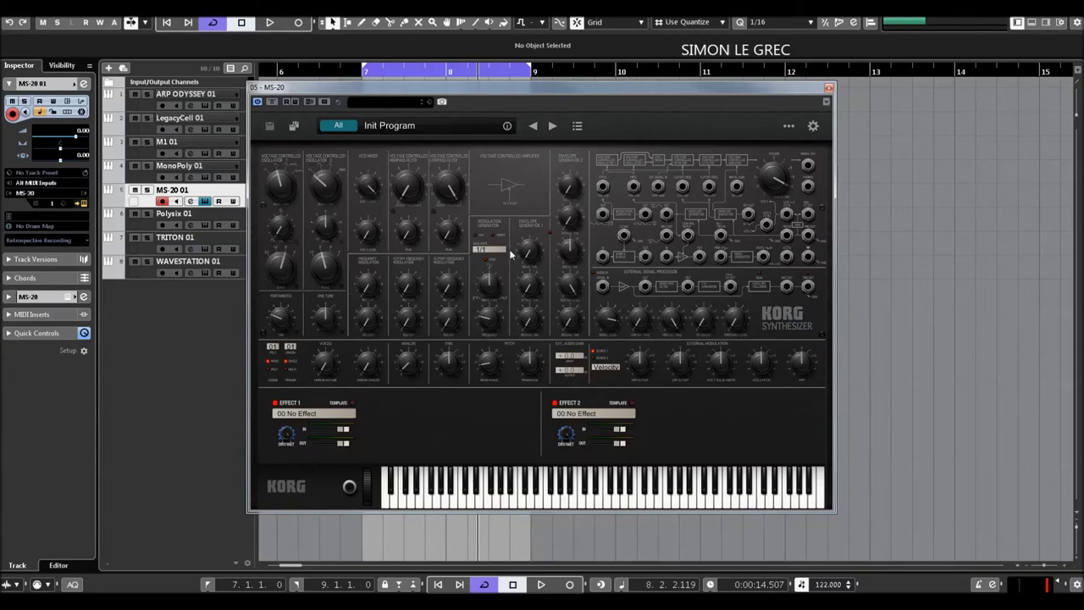
left_click_drag(476, 89, 509, 82)
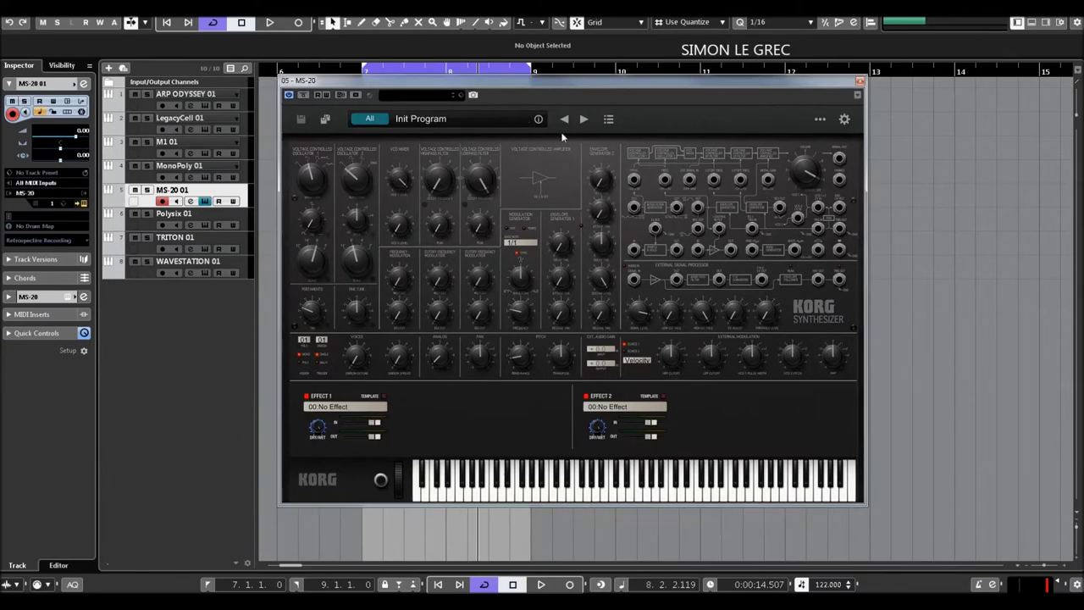
left_click(583, 119)
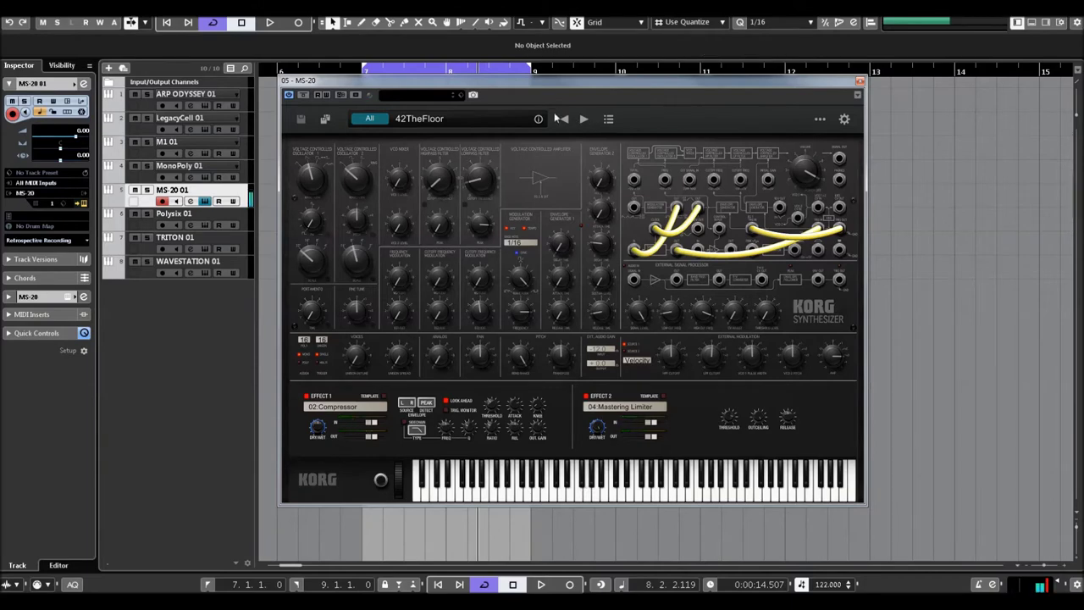
Filter the MS-20 program browser to Lead, look through the Devine, Korg USA and both MS-20 Factory banks, and return to all banks.
left_click(424, 123)
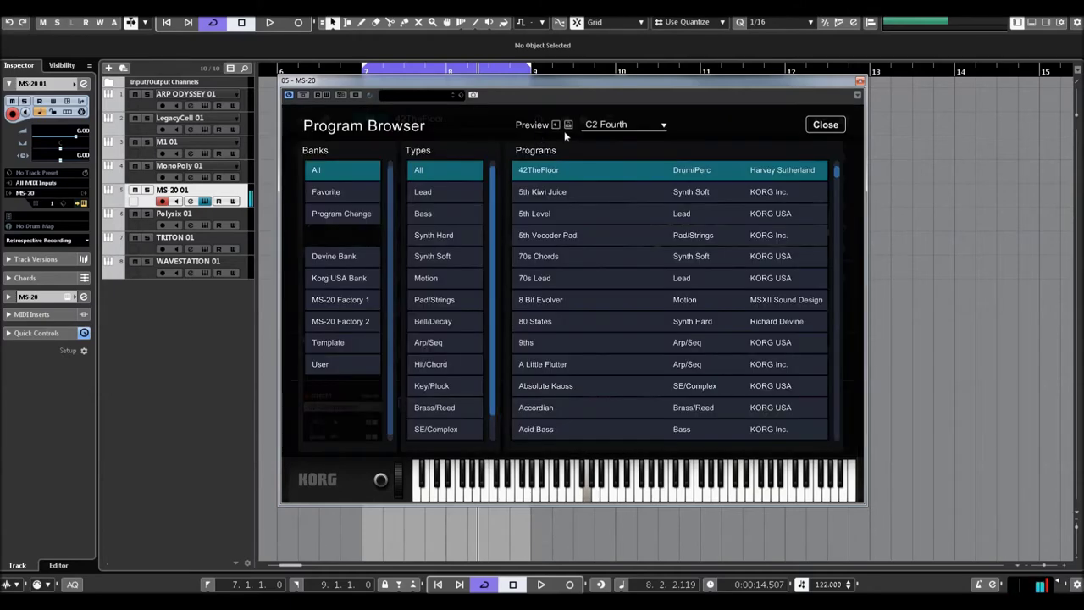
left_click(432, 194)
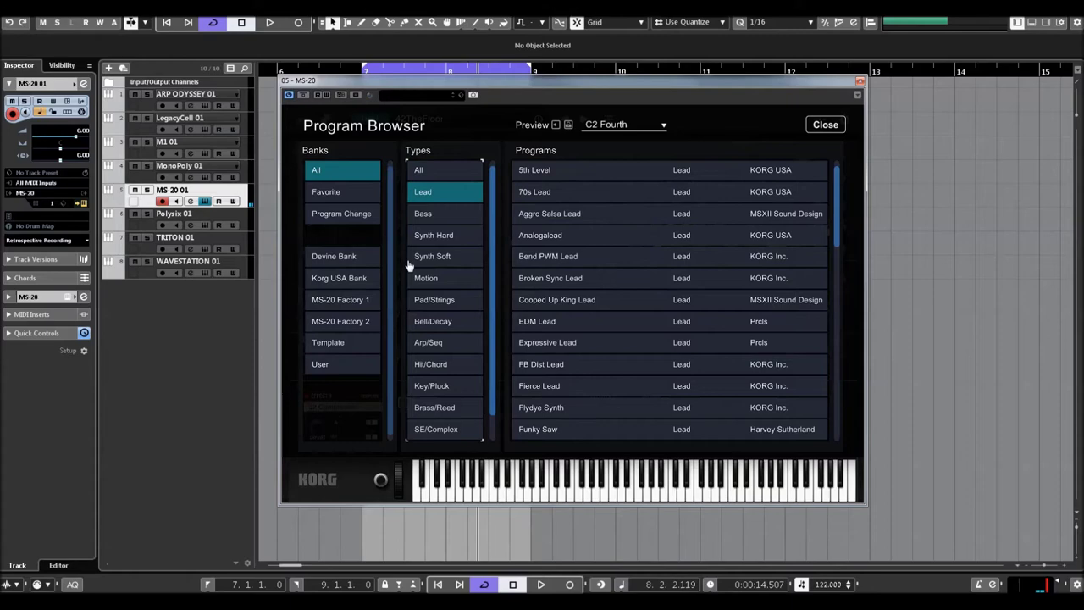
left_click(335, 262)
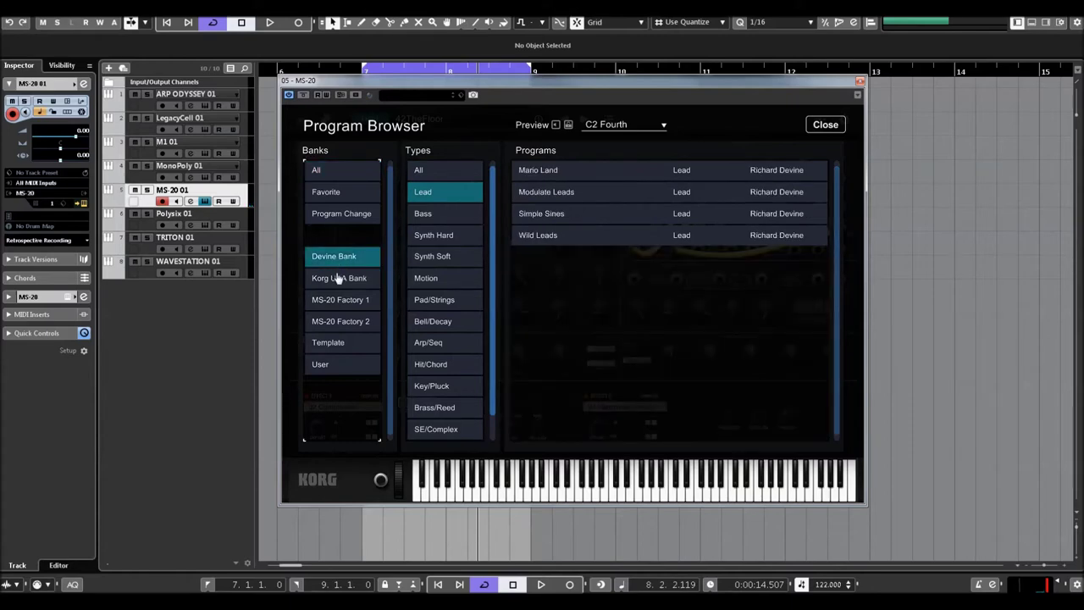
left_click(337, 279)
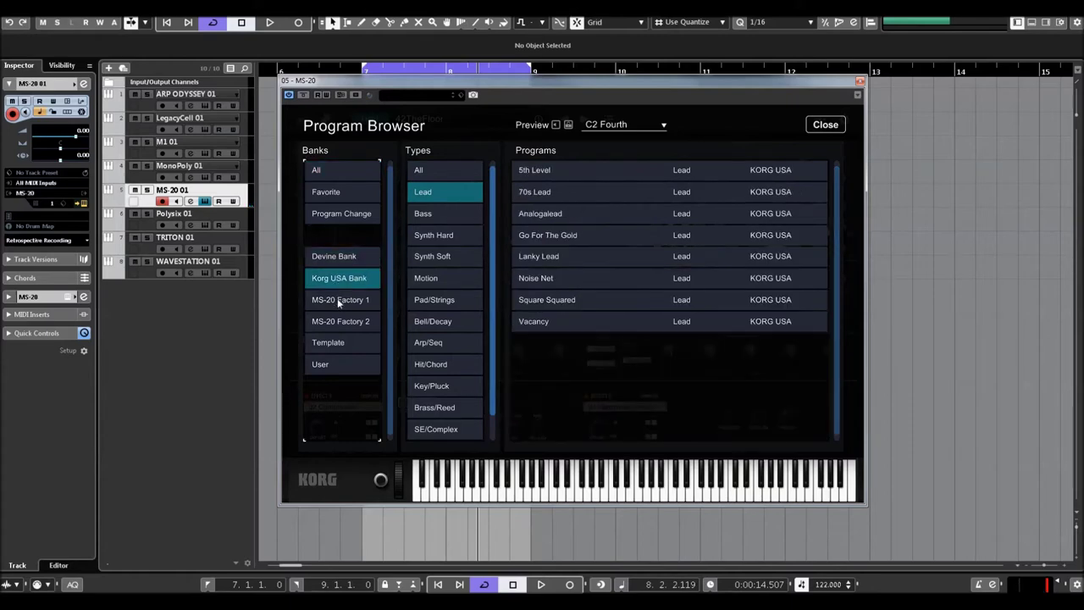
left_click(337, 299)
left_click(339, 324)
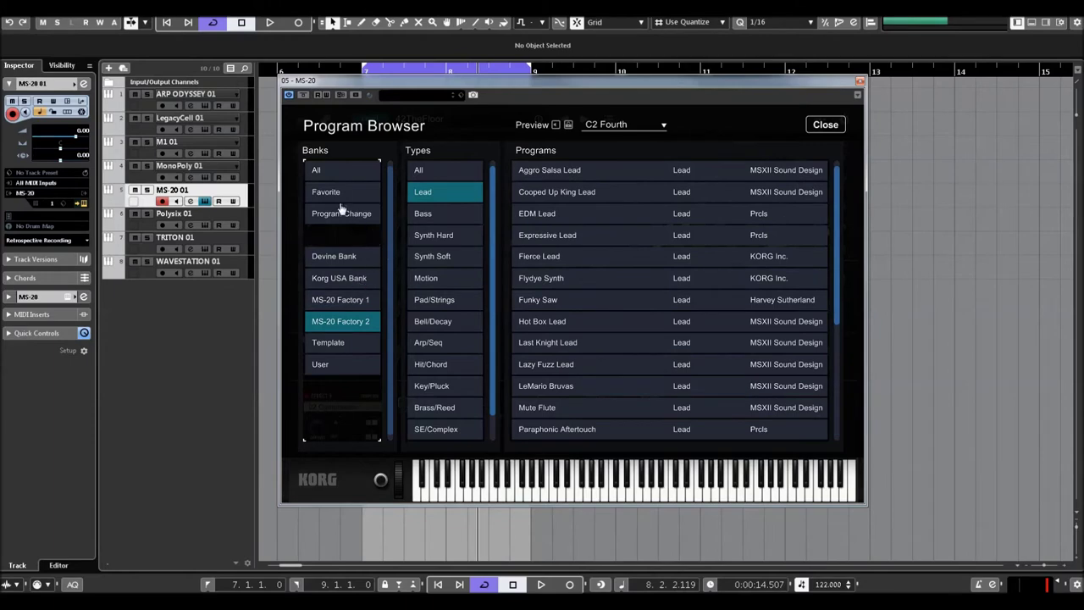
left_click(331, 172)
Audition the MS-20 Lead programs 70s Lead, Aggro Salsa Lead, Bend PWM Lead, EDM Lead and FB Dist Lead.
left_click(547, 191)
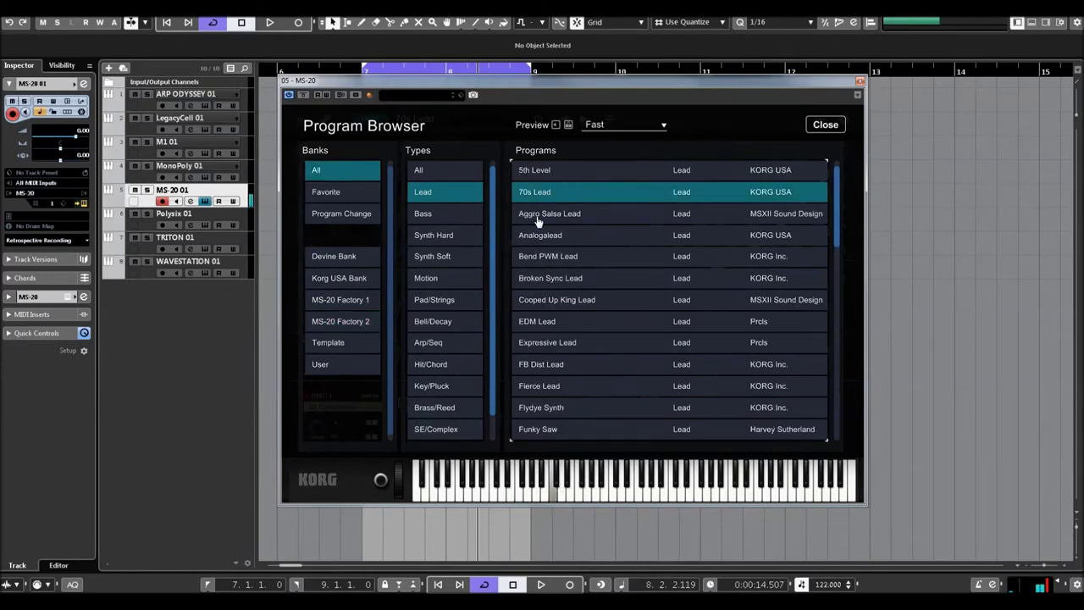
left_click(537, 216)
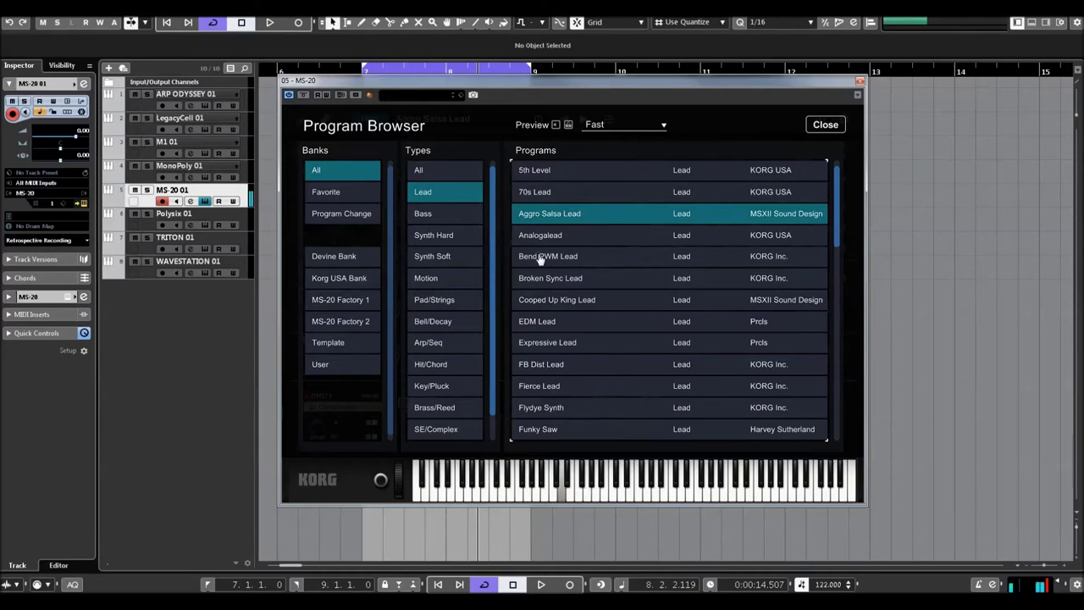
left_click(540, 257)
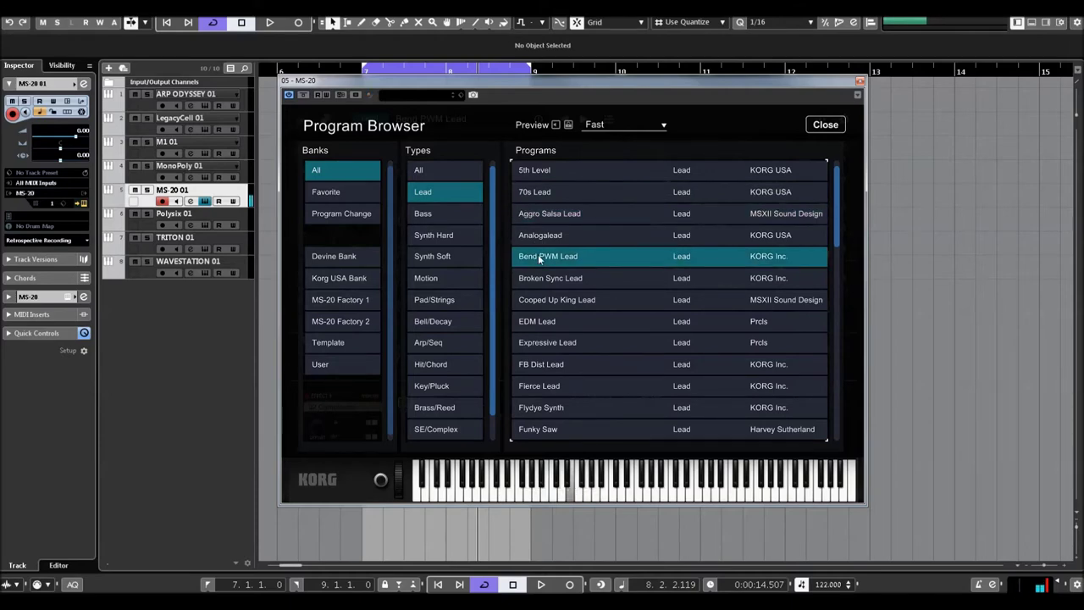
left_click(551, 325)
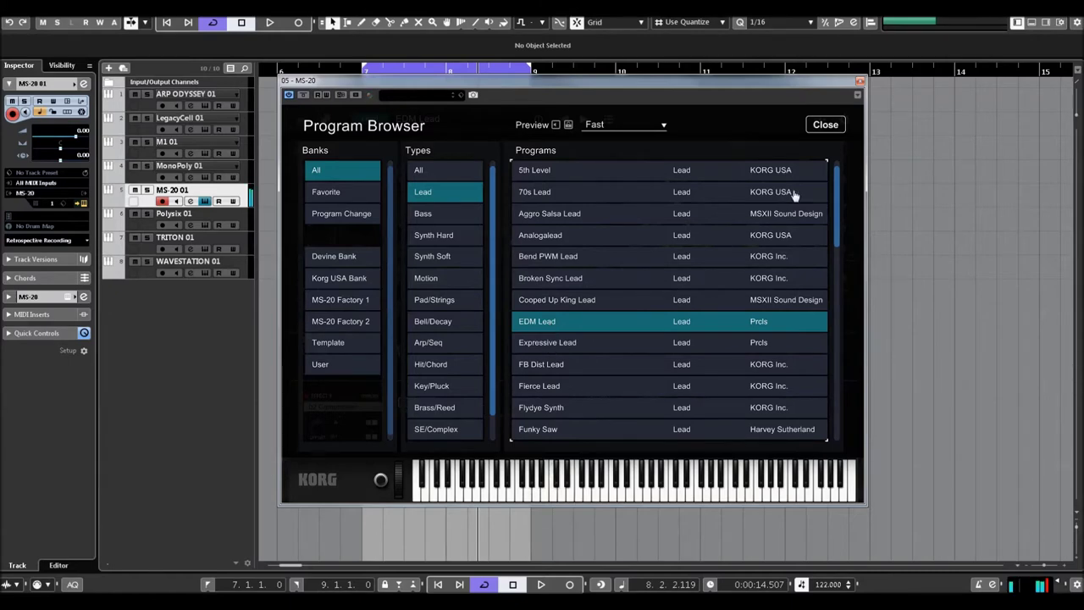
left_click(540, 365)
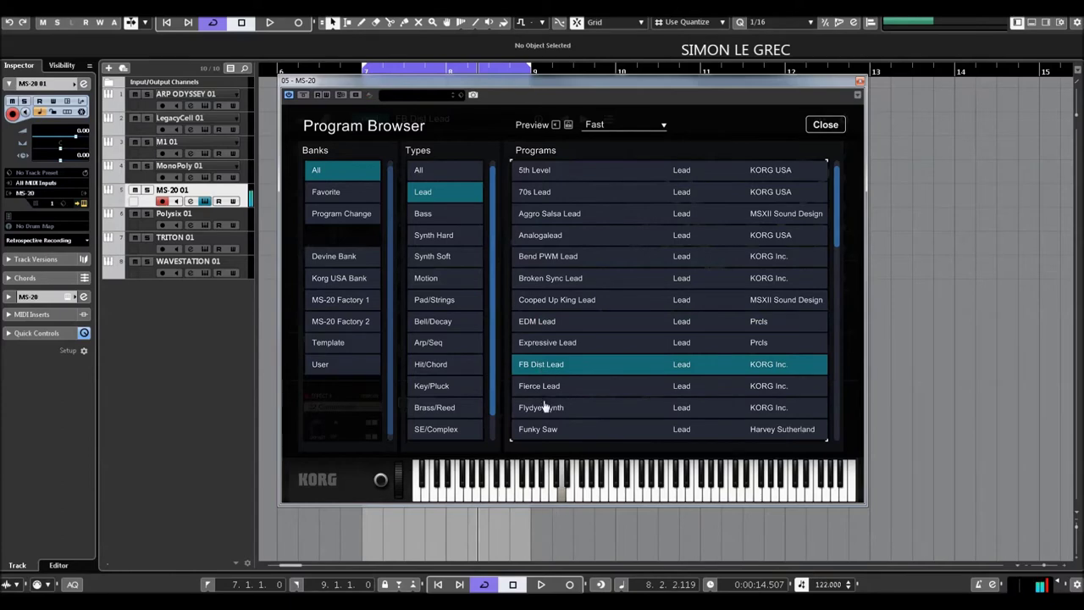
Audition Flydye Synth, Hard Unison Lead, Howling Dog and Last Knight Lead, leaving Last Knight Lead loaded, and close the MS-20 editor.
scroll(836, 265, "down", 5)
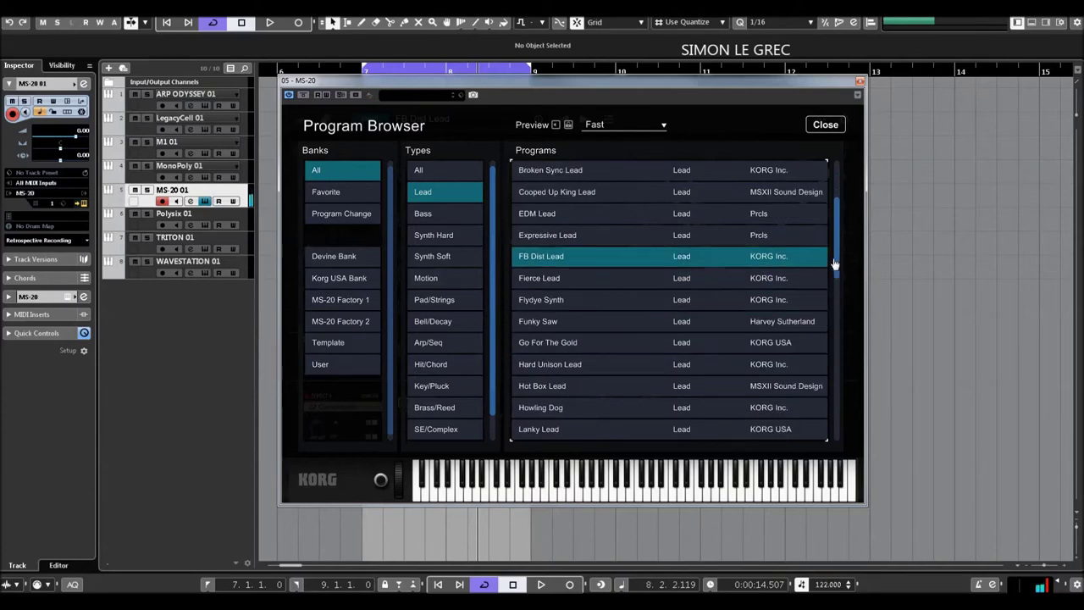
left_click(566, 305)
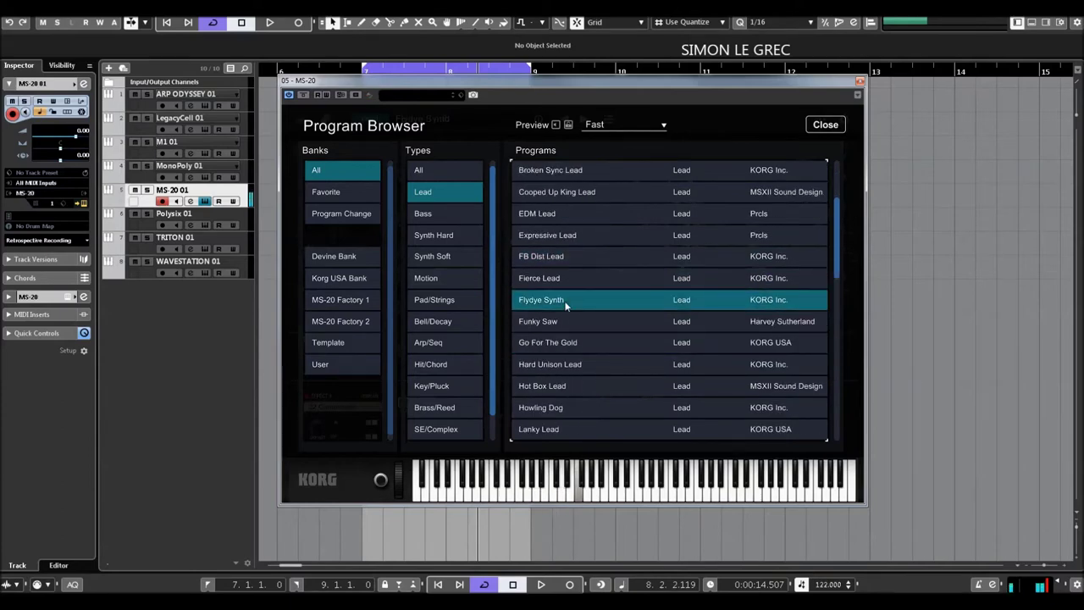
left_click(553, 366)
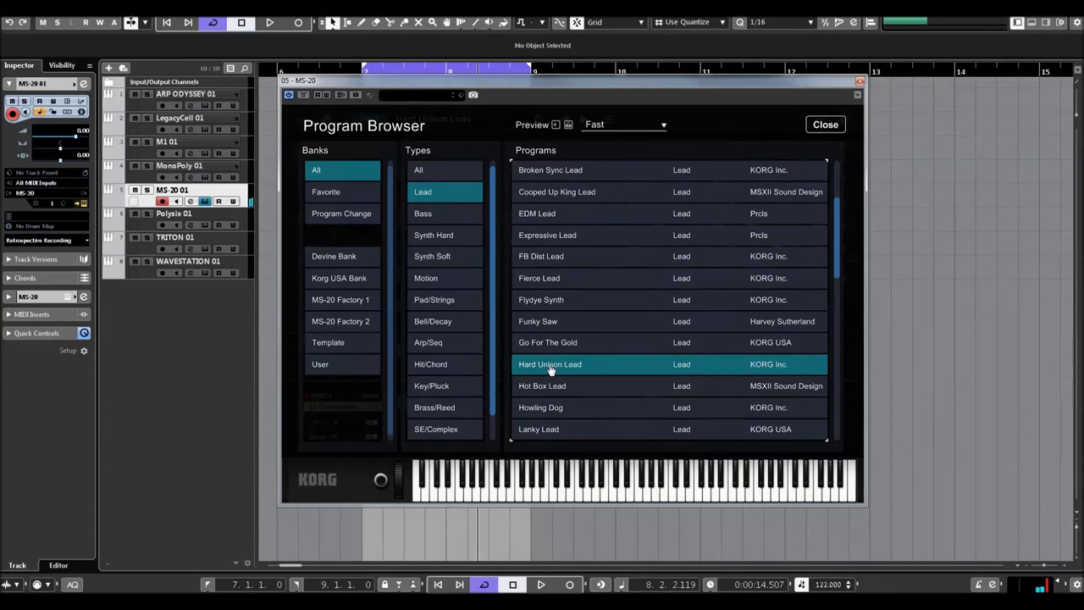
left_click_drag(835, 224, 838, 264)
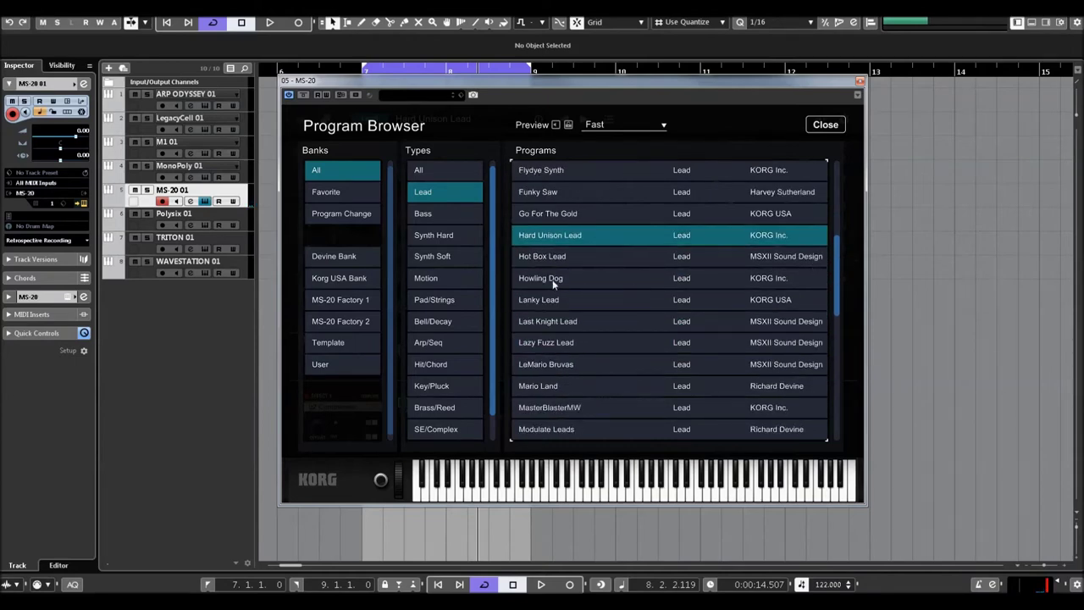
left_click(552, 279)
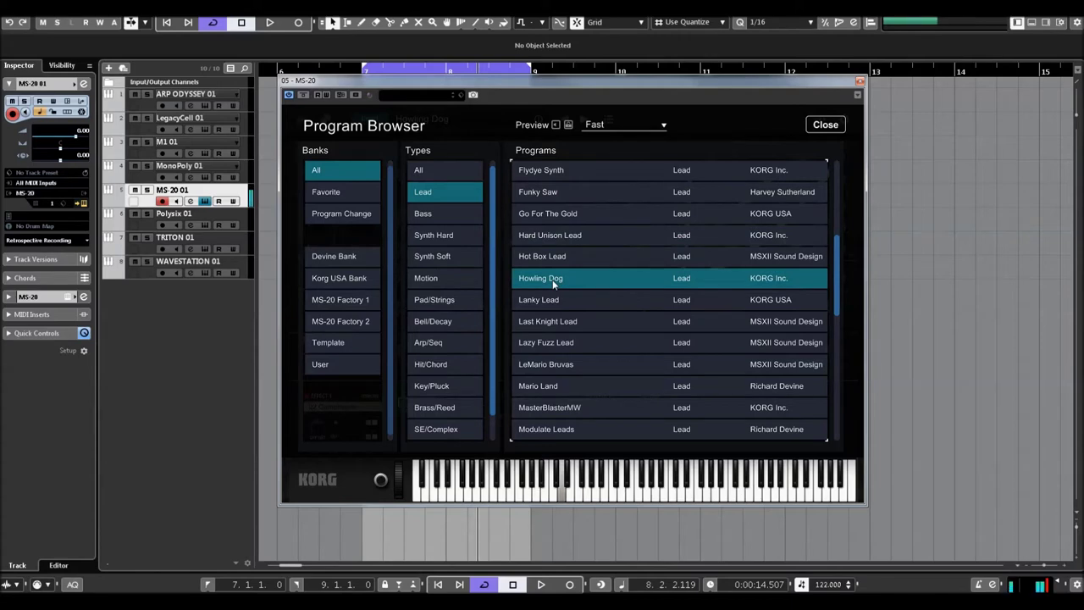
left_click(549, 326)
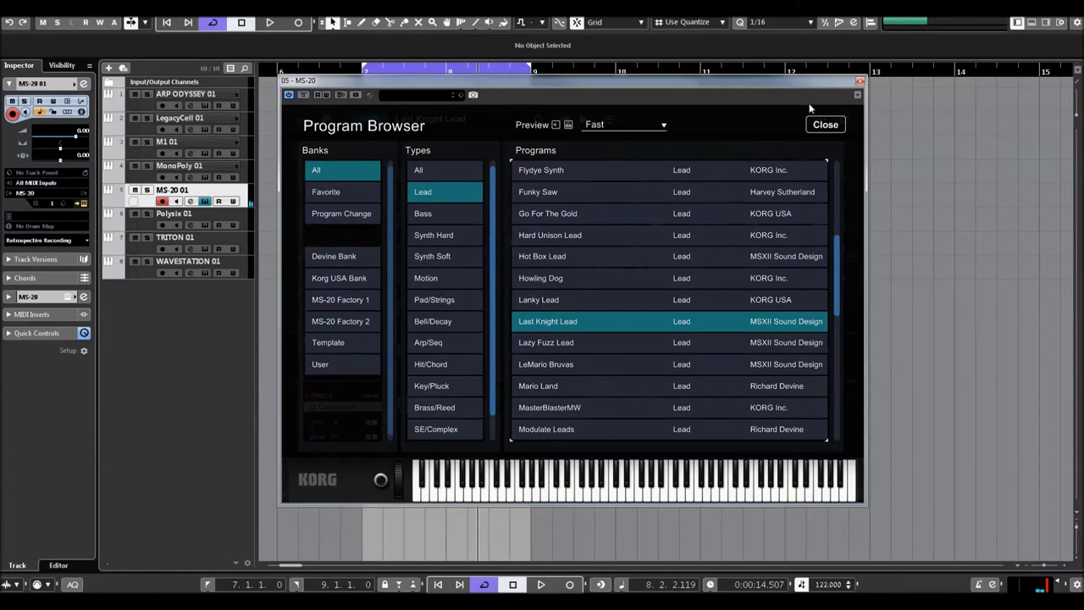
left_click(826, 124)
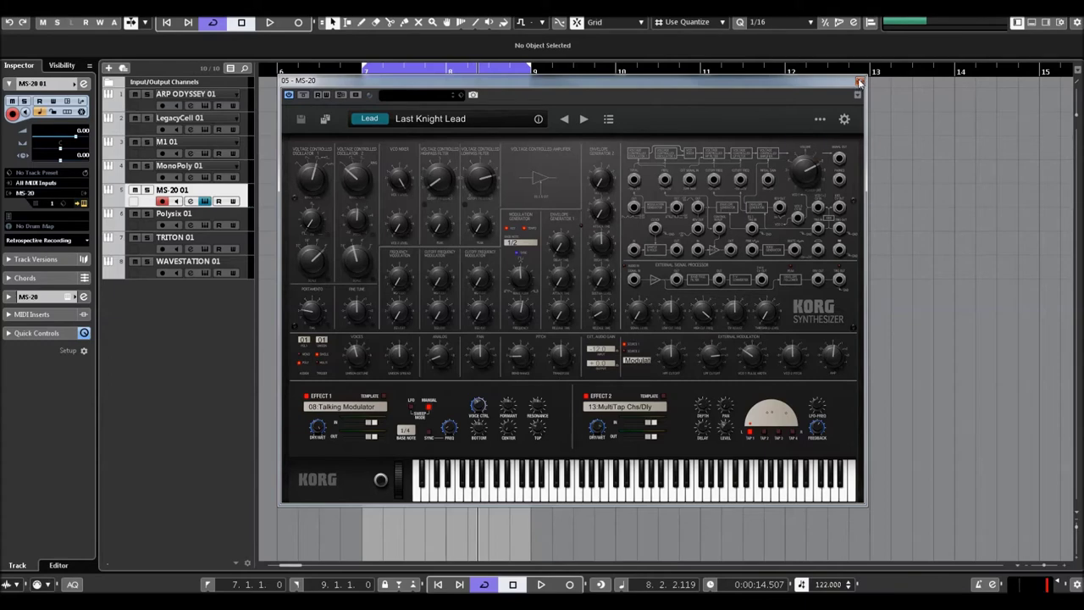
left_click(860, 82)
Open the Polysix 01 track's instrument editor and audition the programs 00100001, 5ths, 80s Pop, Abducted and Analog 106 bass.
left_click(193, 216)
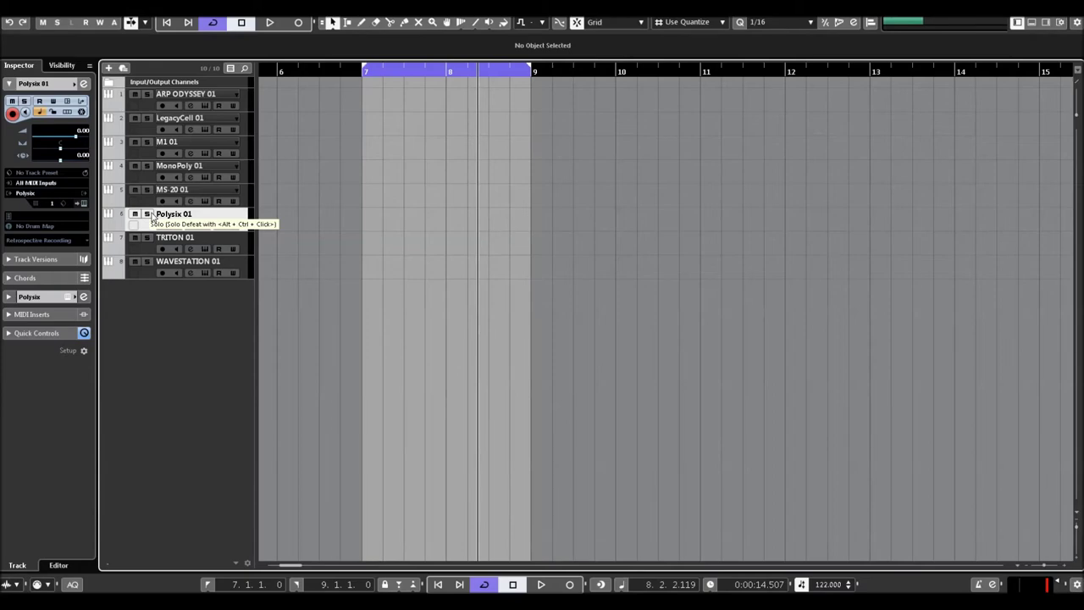
left_click(84, 204)
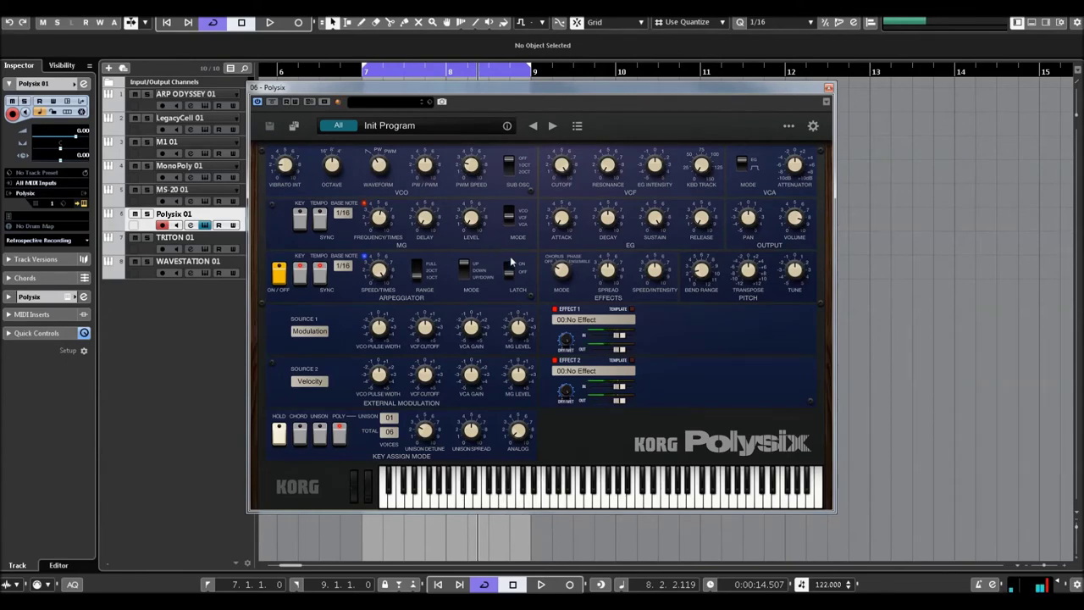
left_click(553, 126)
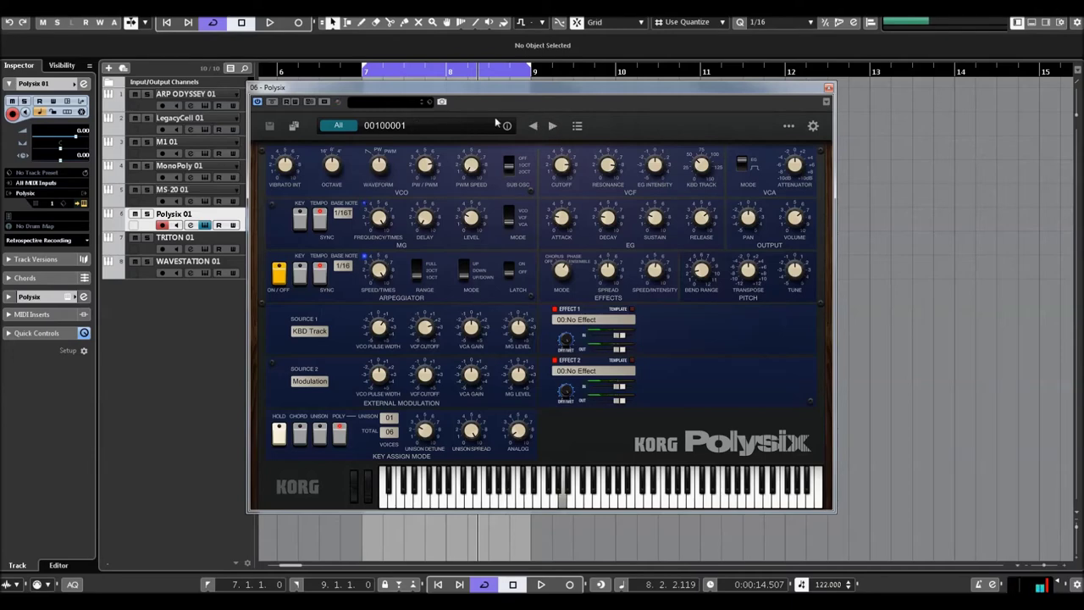
left_click(554, 127)
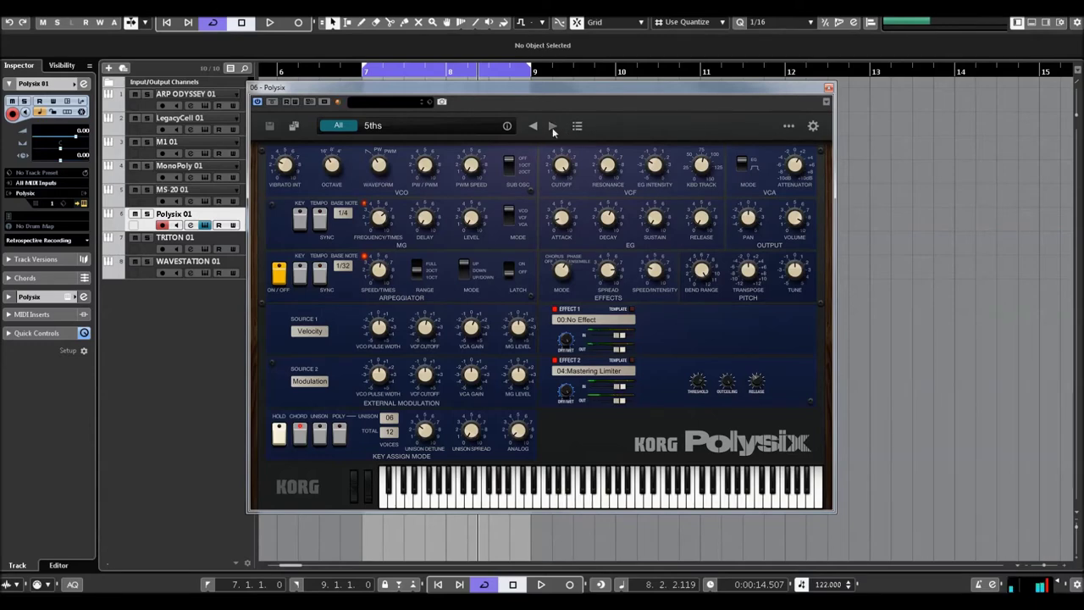
left_click(553, 127)
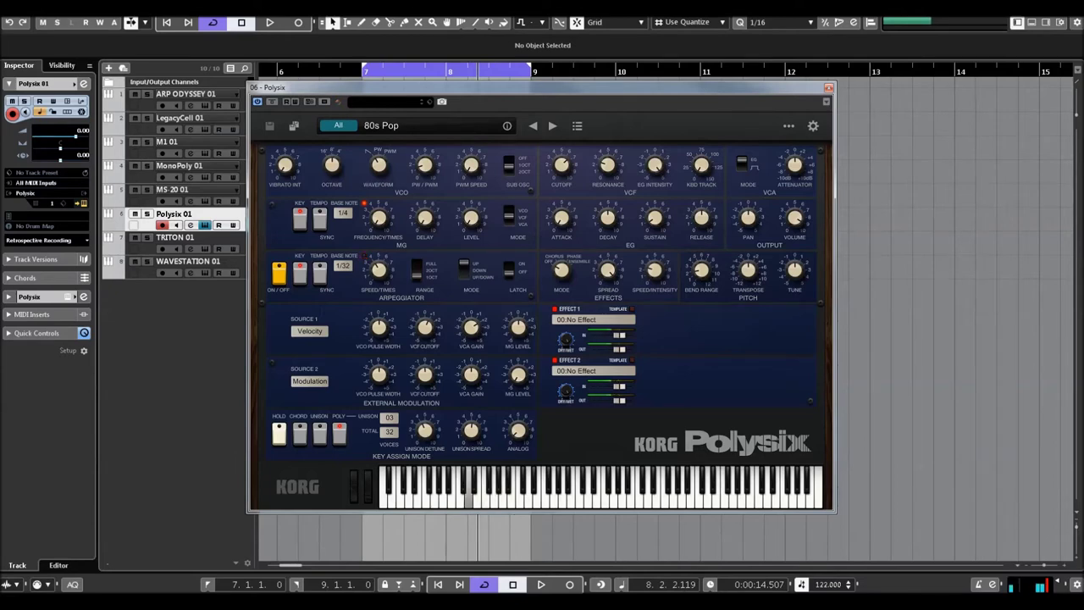
left_click(552, 127)
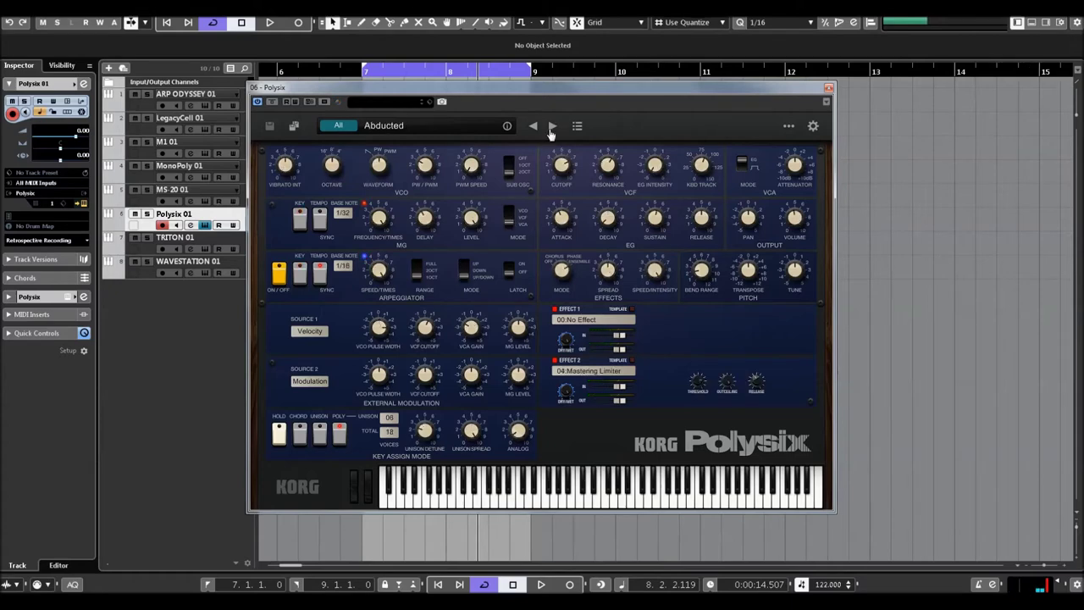
left_click(551, 126)
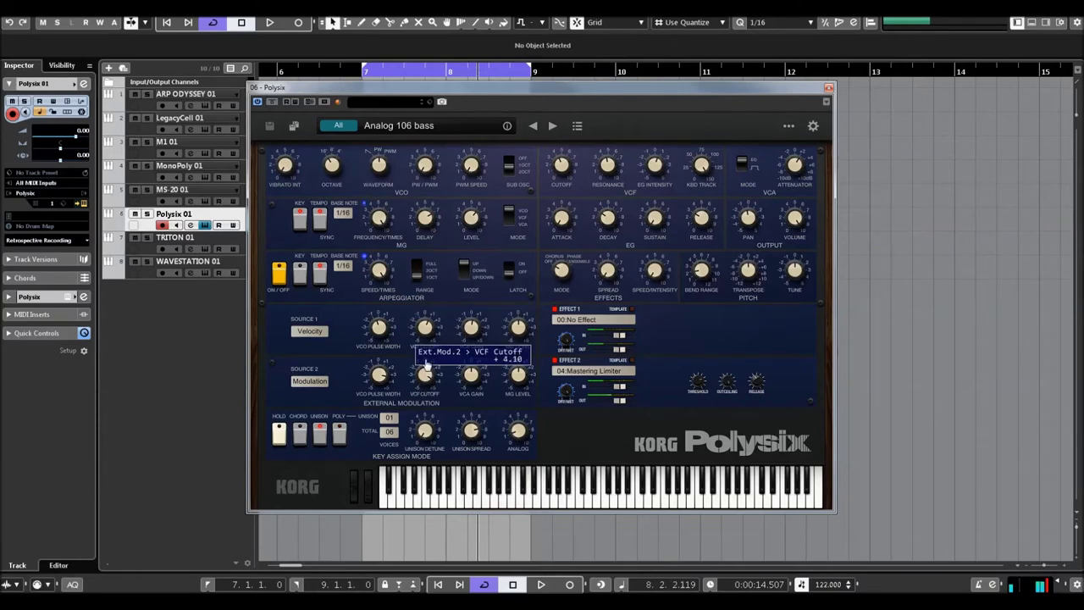
mouse_move(426, 331)
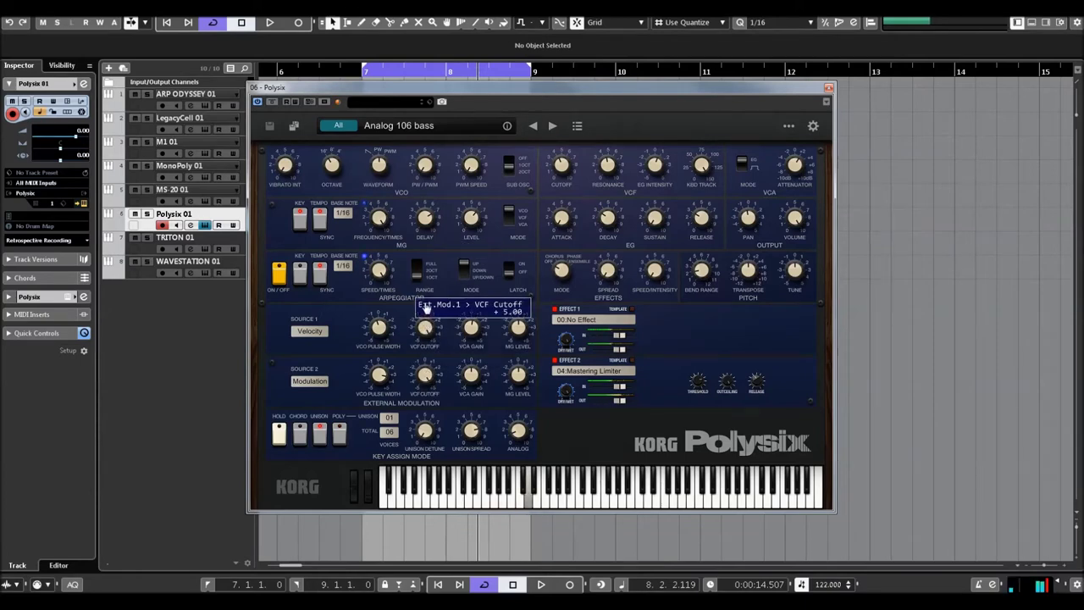
Audition the Polysix Pad/Strings programs Far From Home and Interstellar Pad, leaving Interstellar Pad loaded, and close the Polysix editor.
left_click(402, 127)
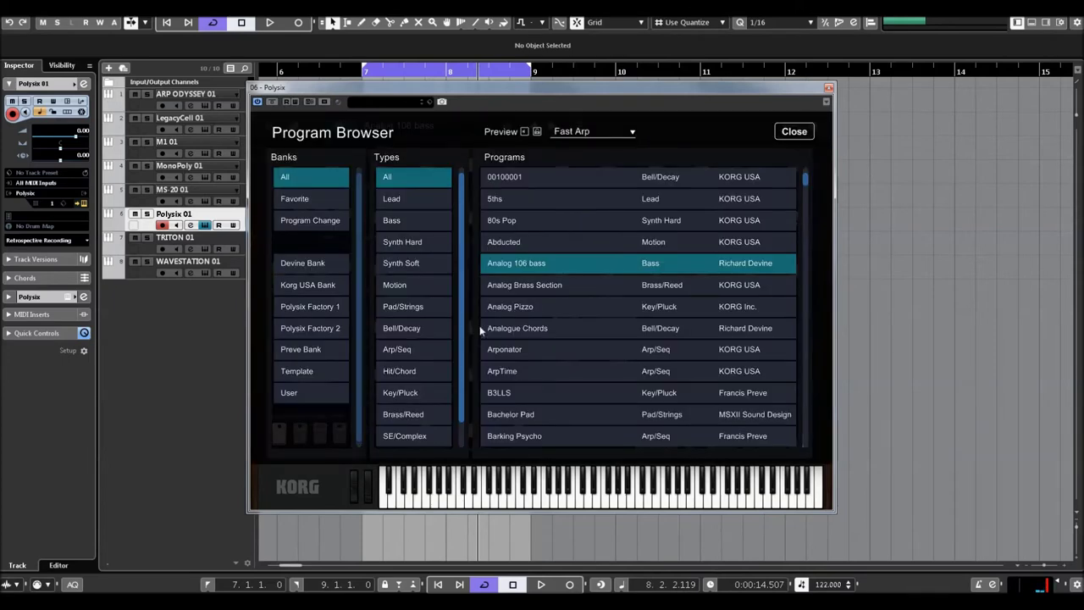
left_click(424, 310)
left_click(516, 287)
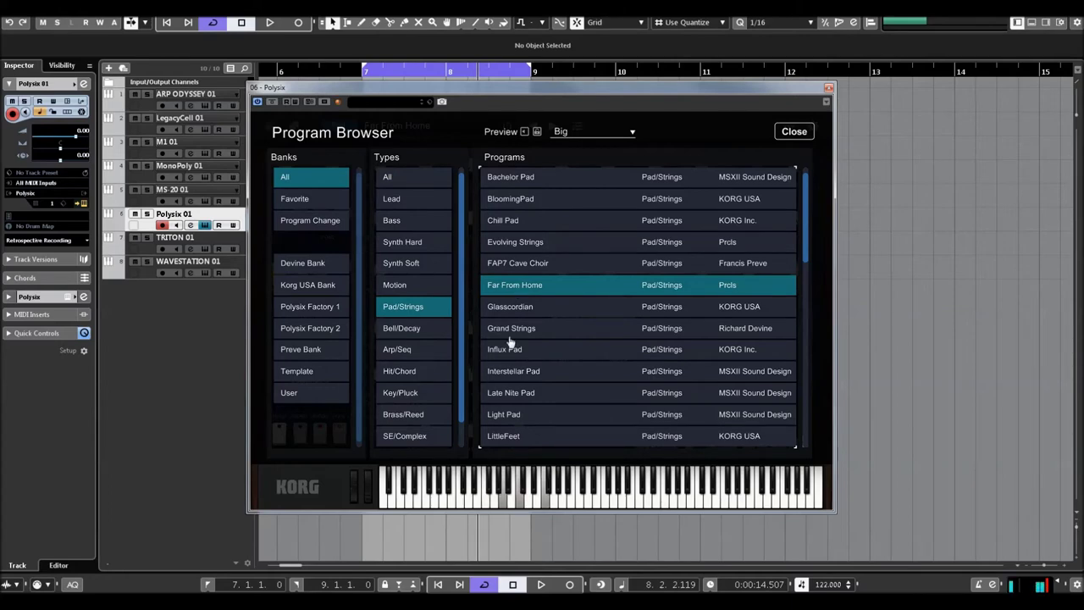
left_click(550, 369)
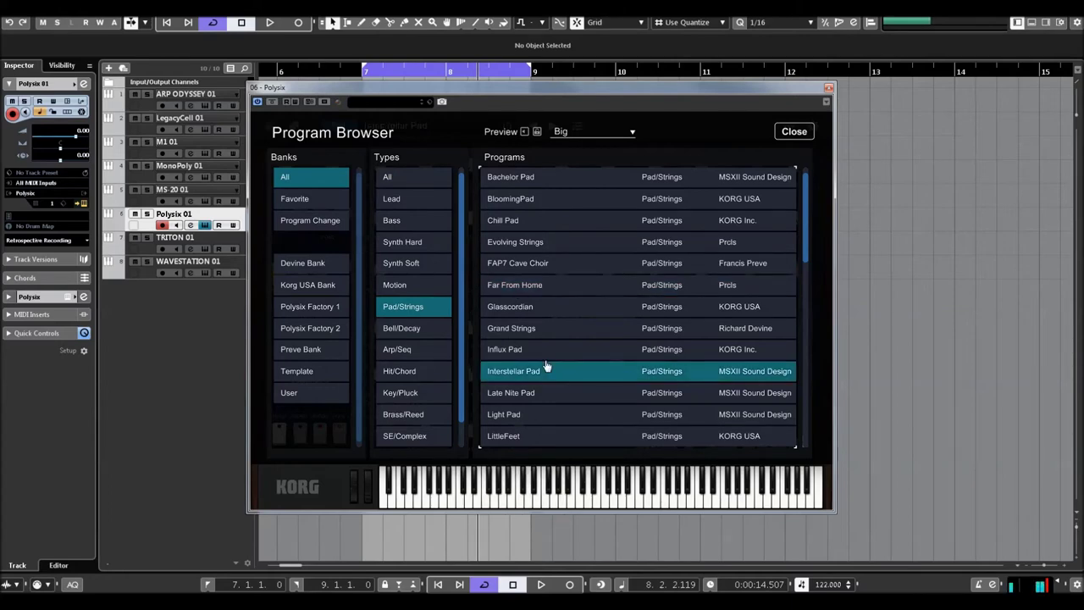
left_click(794, 132)
left_click(829, 88)
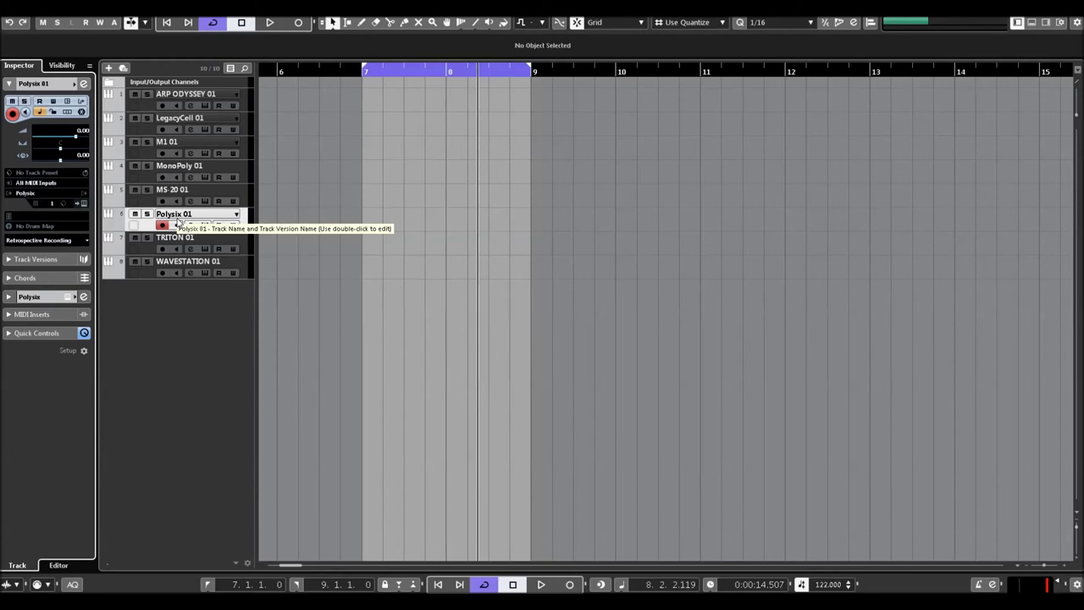
Open the TRITON 01 track's instrument editor, reposition its window and play test notes of Noisy Stabber on the onscreen keyboard.
left_click(197, 239)
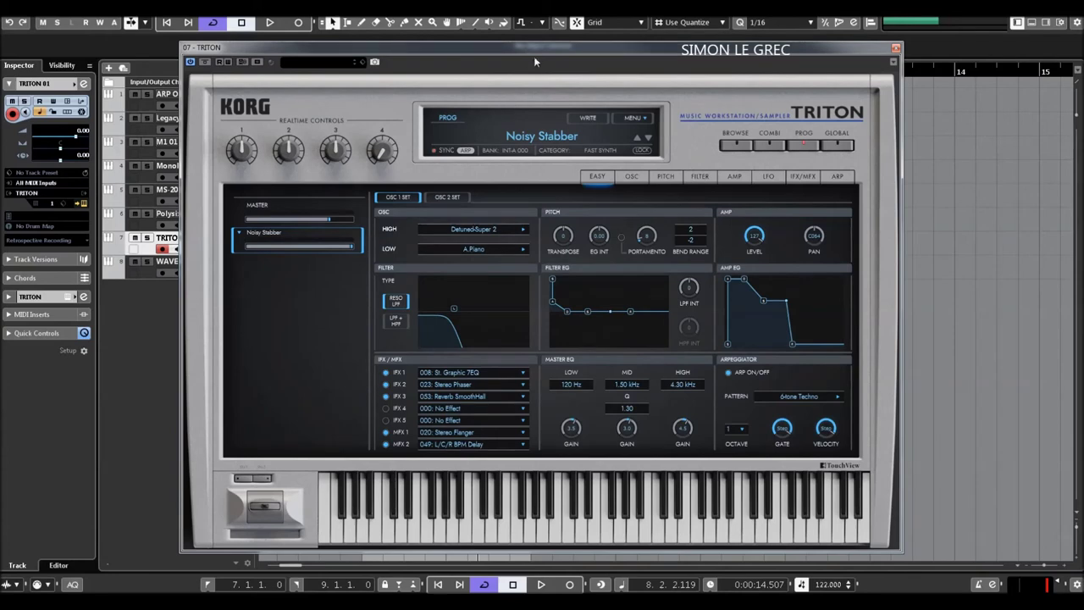
left_click_drag(534, 61, 550, 42)
left_click(542, 525)
left_click(609, 521)
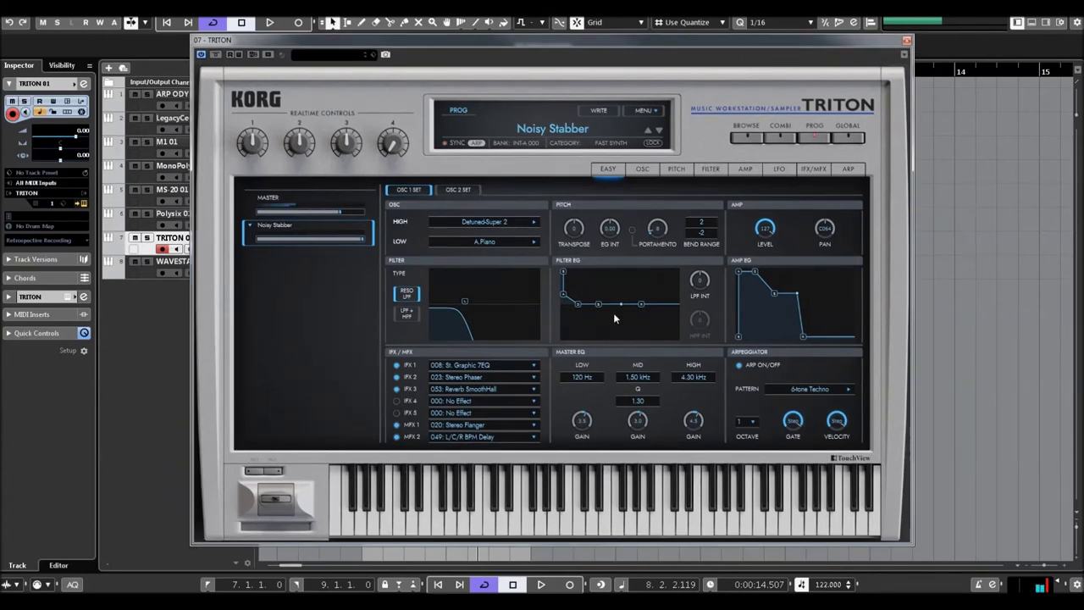
Open the TRITON program browser from the Noisy Stabber display, reposition the instrument window and close the editor.
left_click(555, 128)
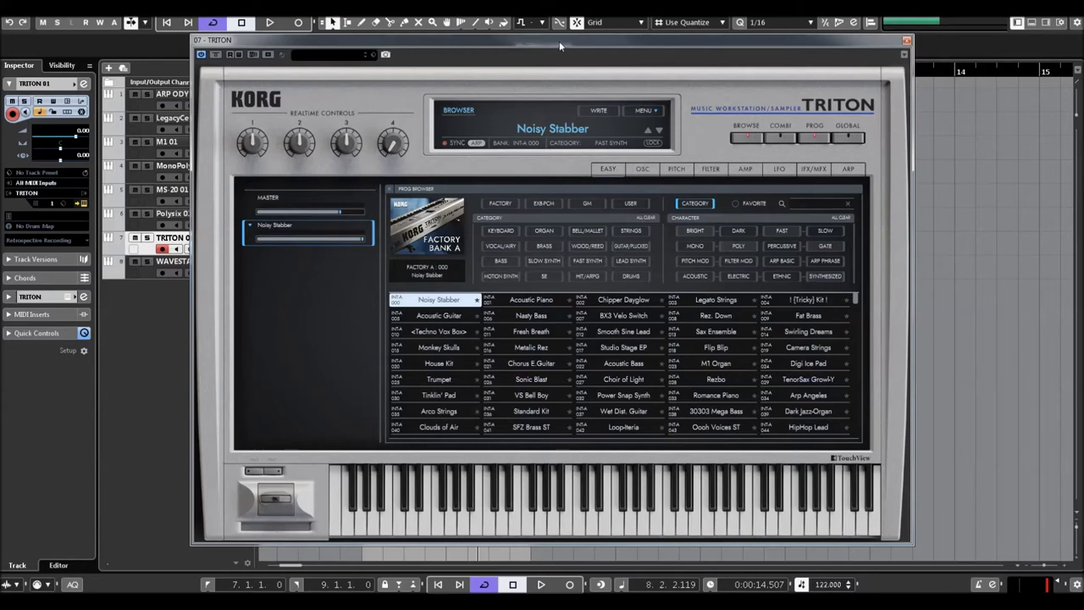
left_click_drag(559, 41, 540, 47)
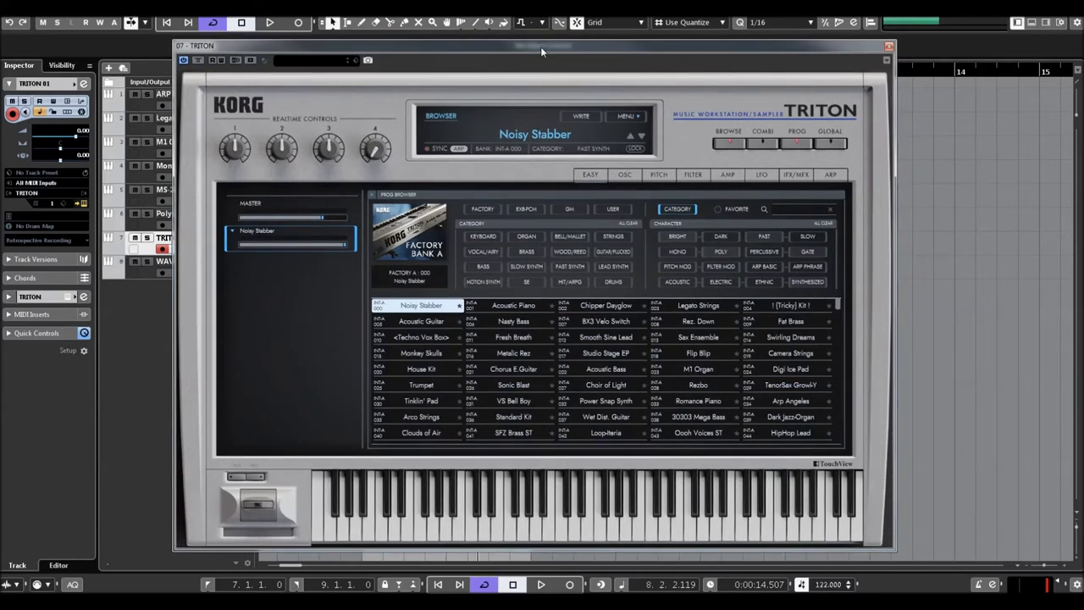
key("ctrl+w")
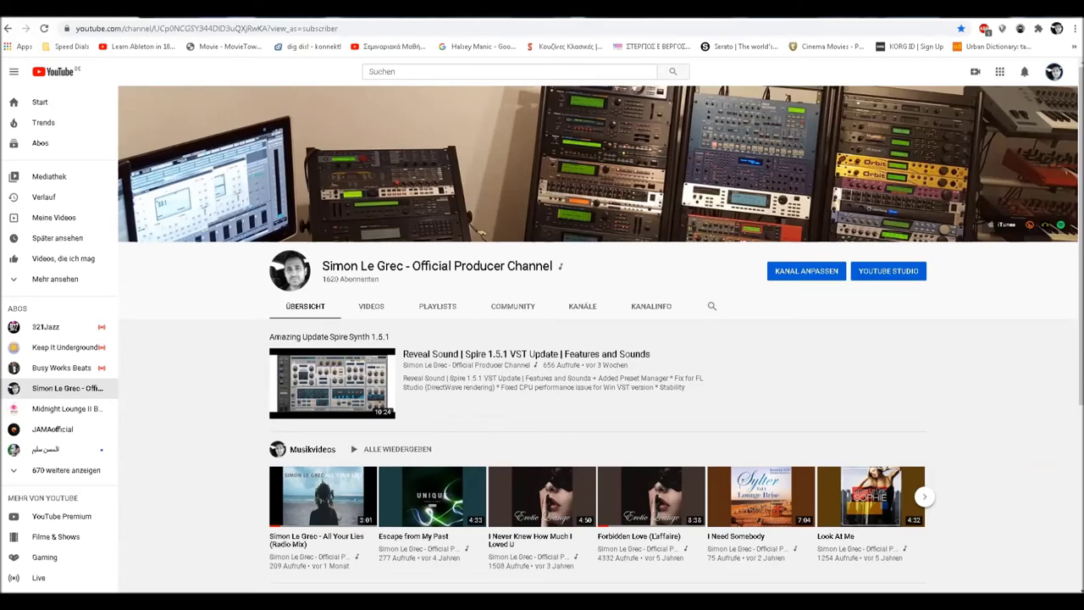
Minimize the web browser showing the YouTube channel and reopen the TRITON 01 track's instrument editor.
left_click(1055, 10)
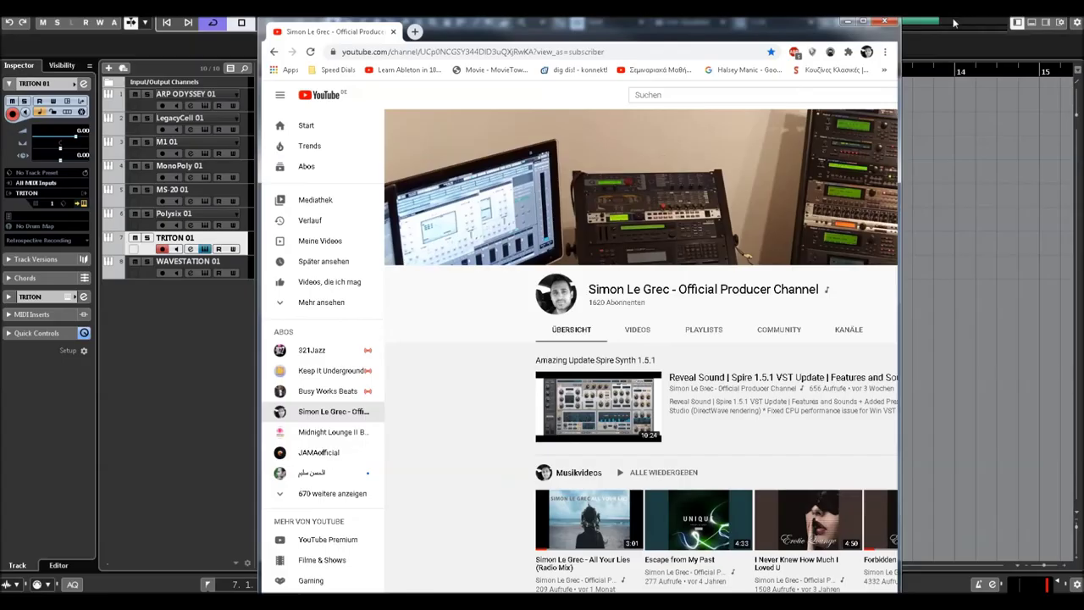
left_click(992, 53)
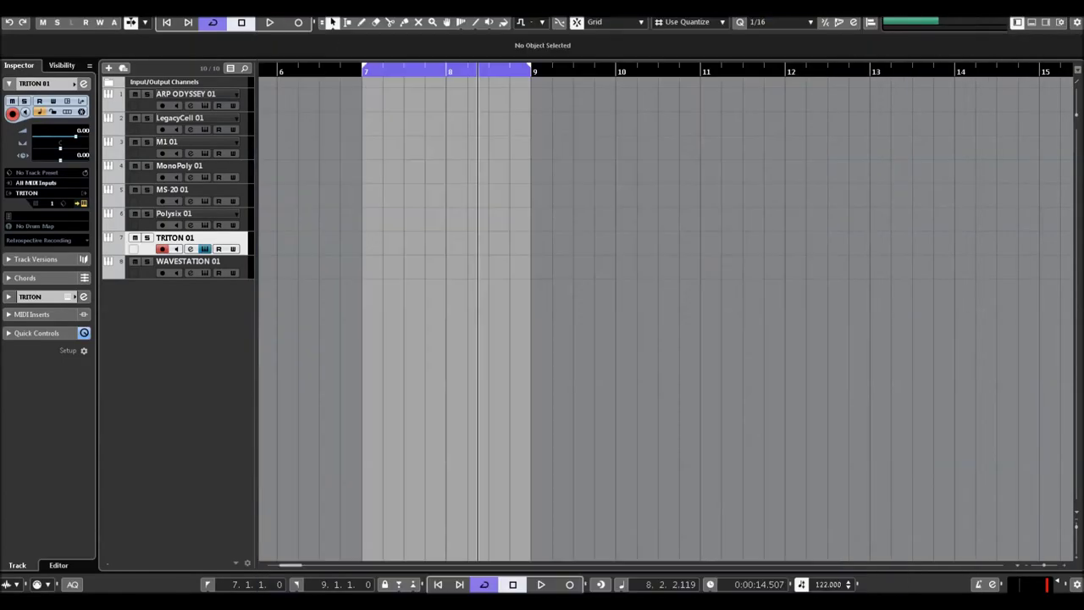
left_click(190, 248)
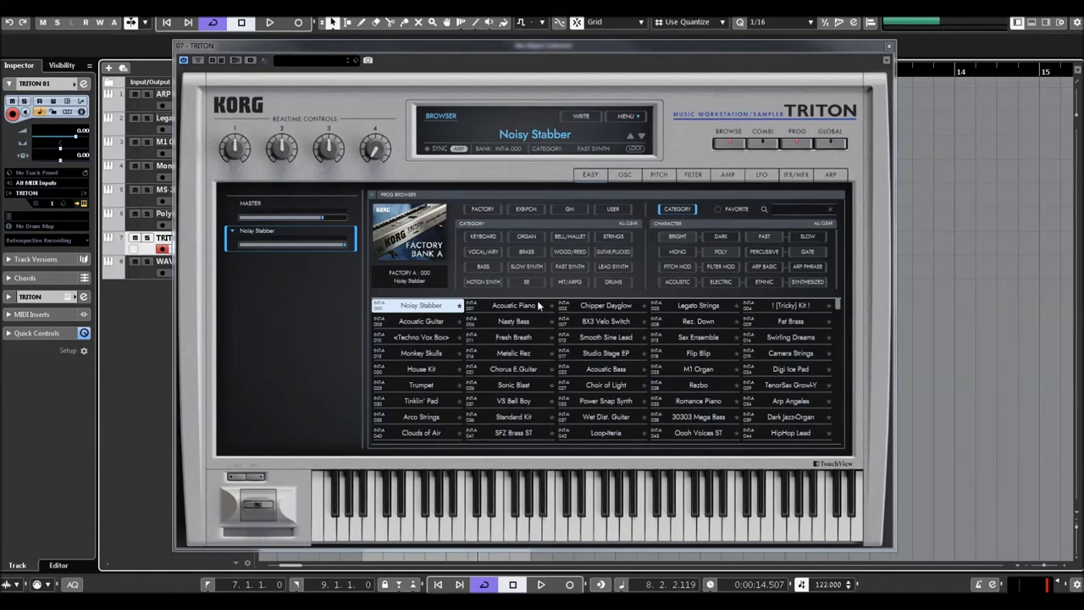
Show the Factory and EXB-PCM banks in the TRITON program browser and reposition the window beside the track list.
left_click(497, 208)
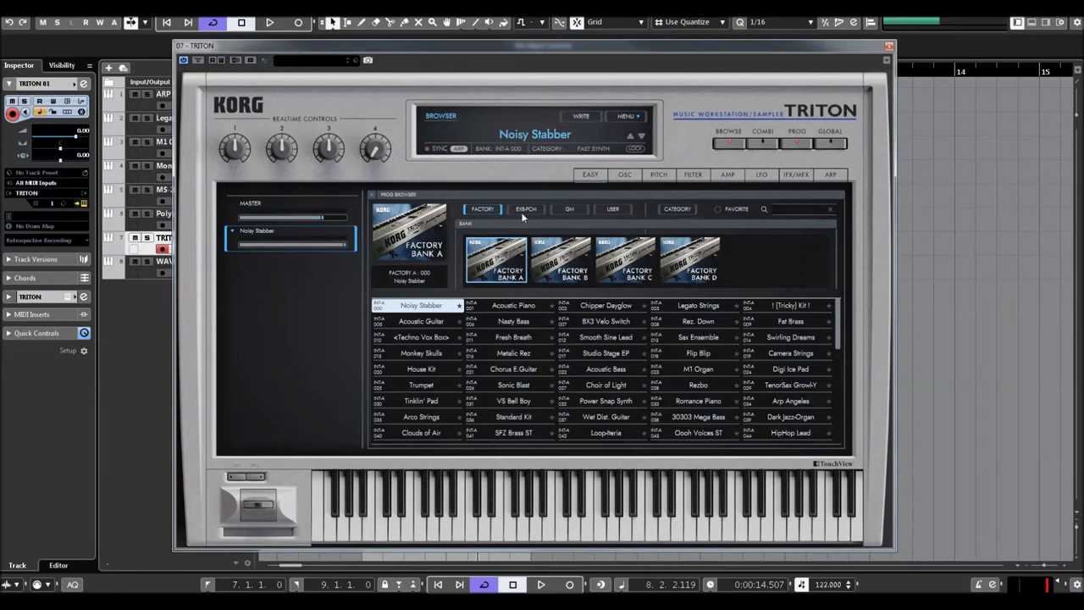
left_click(525, 209)
mouse_move(573, 284)
left_mouse_down()
mouse_move(734, 289)
mouse_move(593, 290)
left_mouse_up()
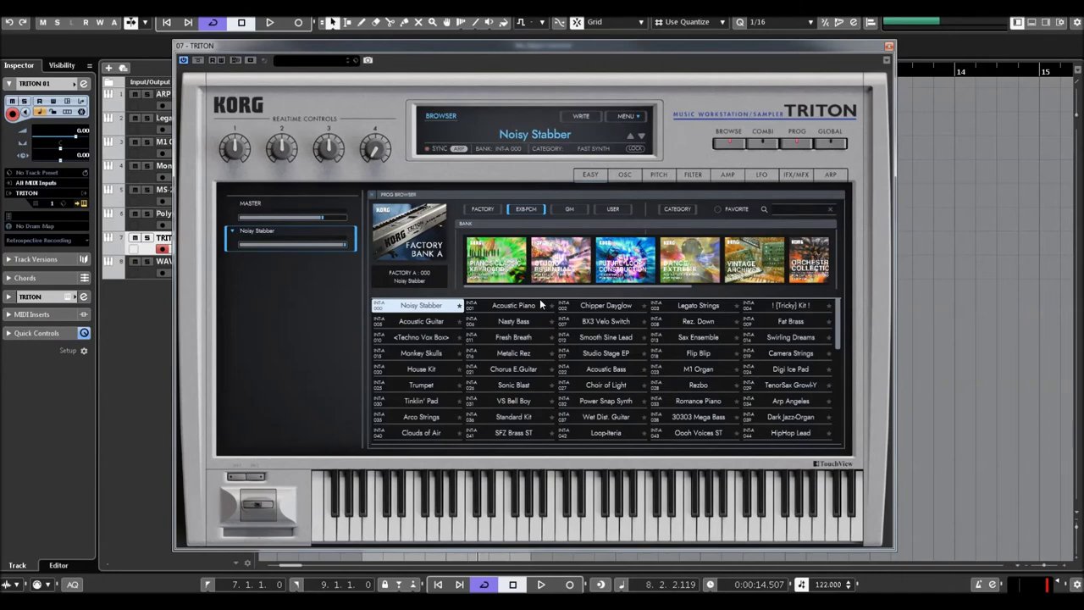
left_click_drag(497, 45, 573, 44)
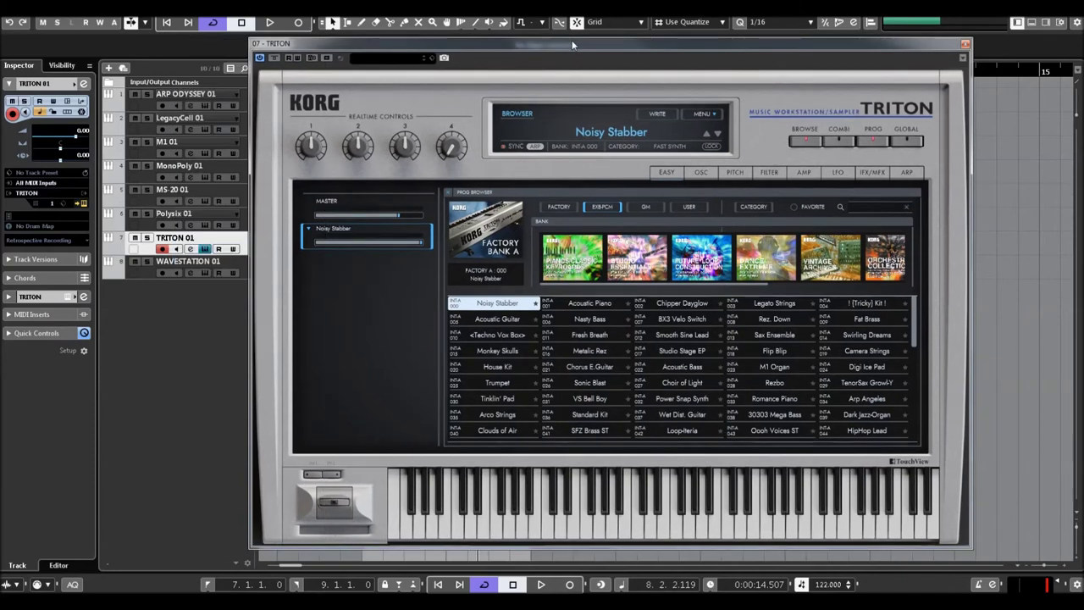
left_click_drag(593, 46, 588, 53)
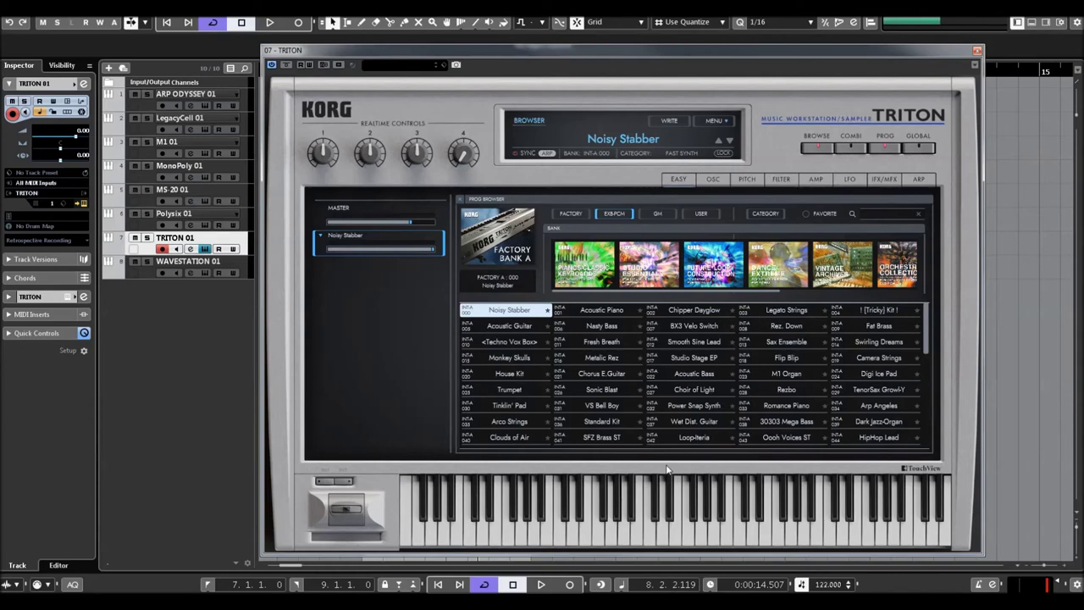
Audition the TRITON programs Sonic Blast, Studio Stage EP, M1 Organ, Sax Ensemble and Legato Strings.
left_click(599, 393)
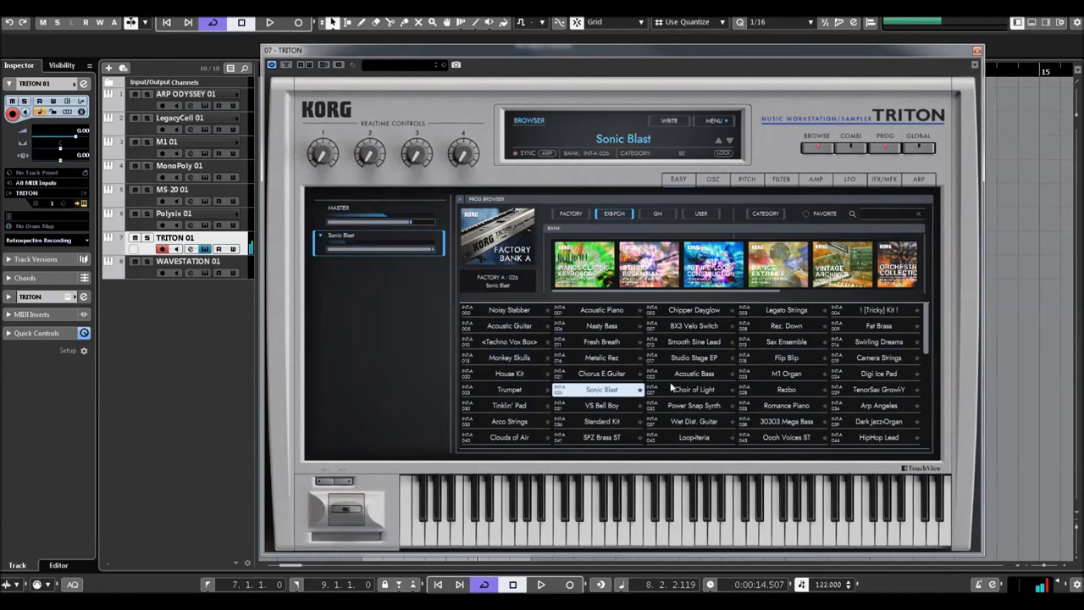
left_click(691, 359)
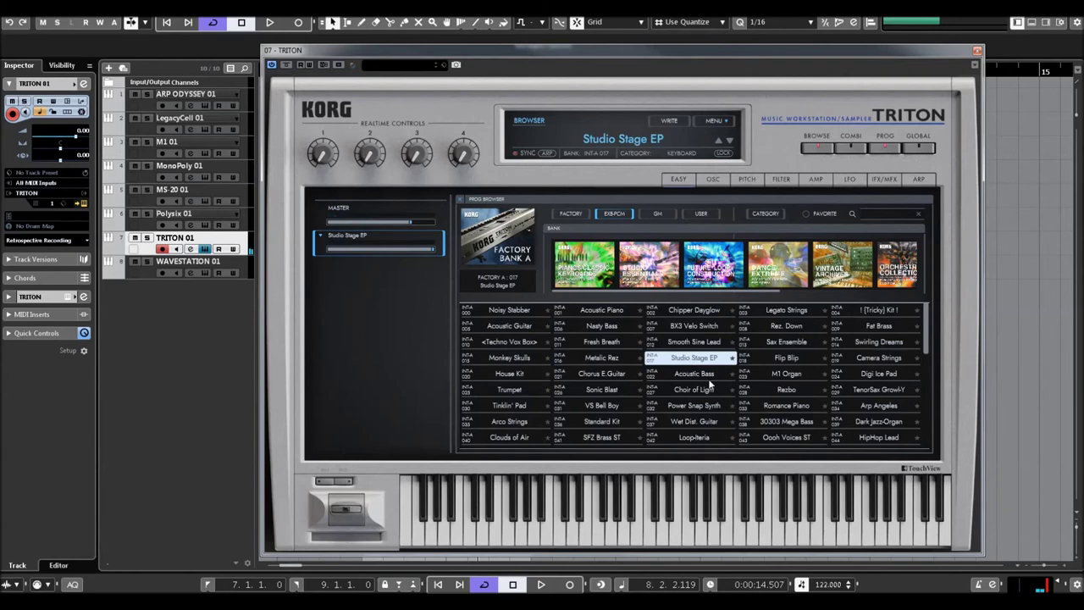
left_click(786, 377)
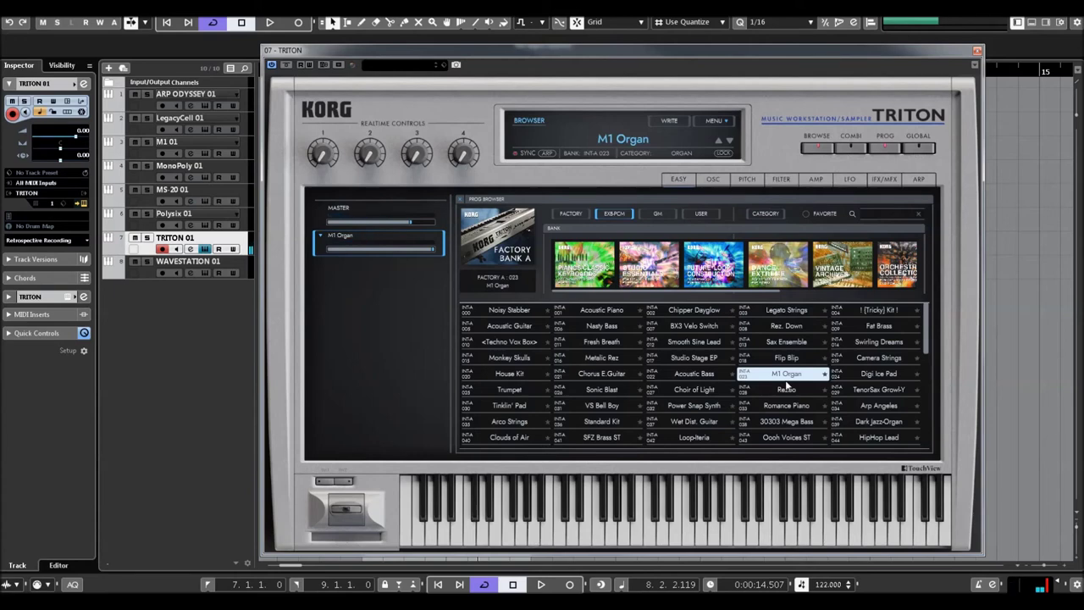
left_click(791, 345)
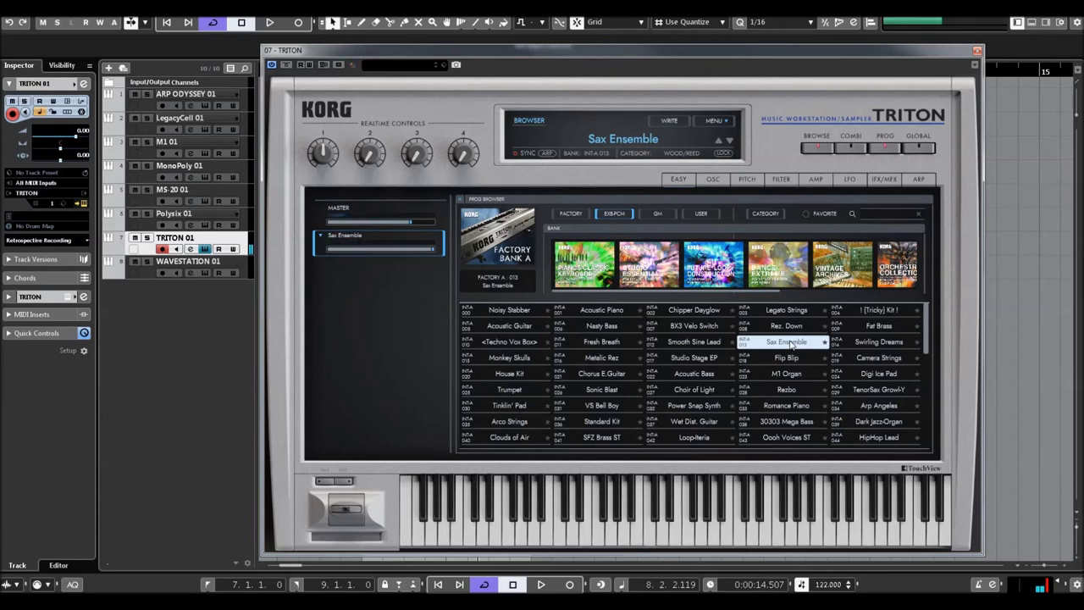
left_click(795, 311)
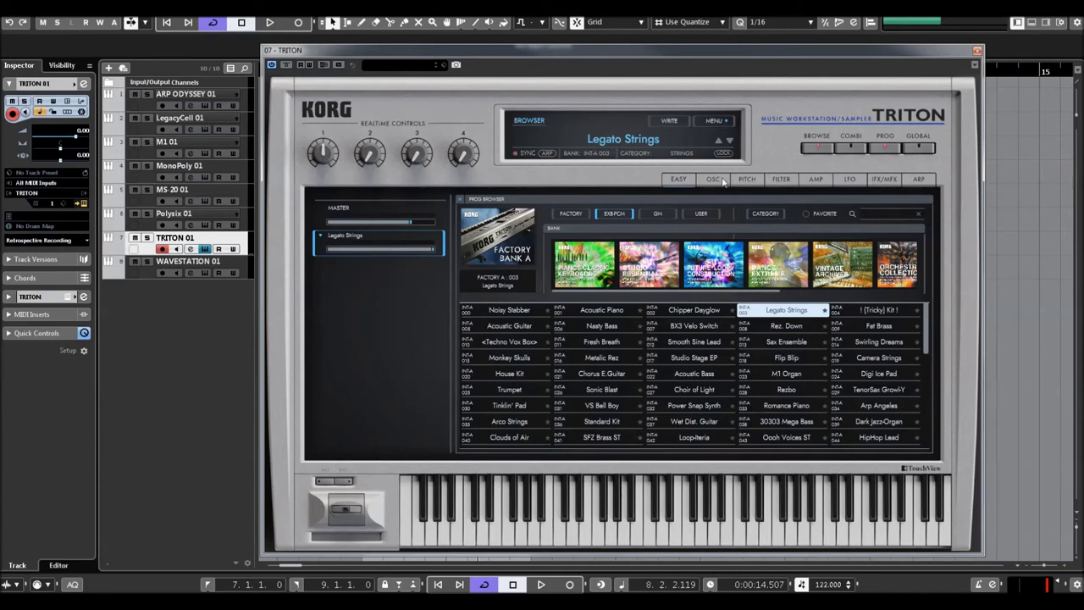
View the GM banks, return to EXB-PCM and load Hip/Funky Bass from the Dance Extreme bank.
left_click(656, 215)
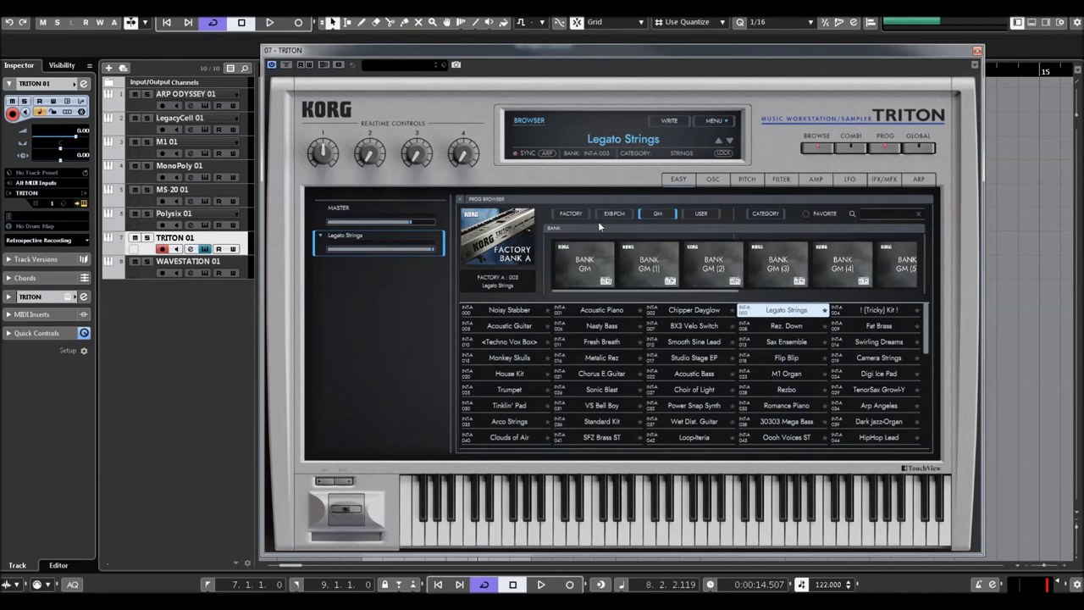
left_click(620, 215)
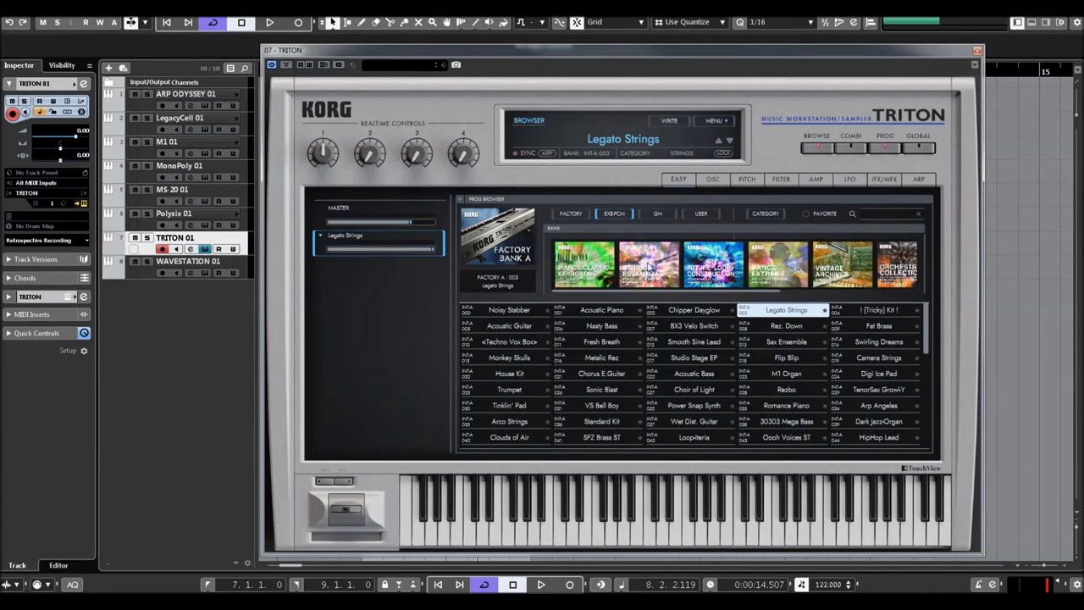
left_click(715, 264)
left_click(778, 264)
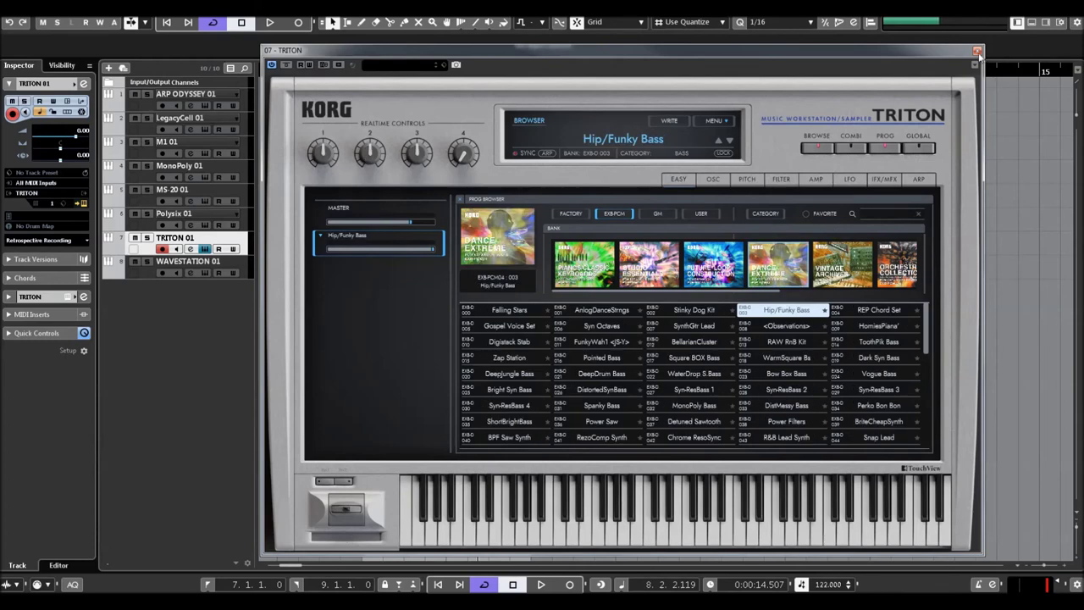
Close the TRITON editor and select the WAVESTATION 01 track.
key("Escape")
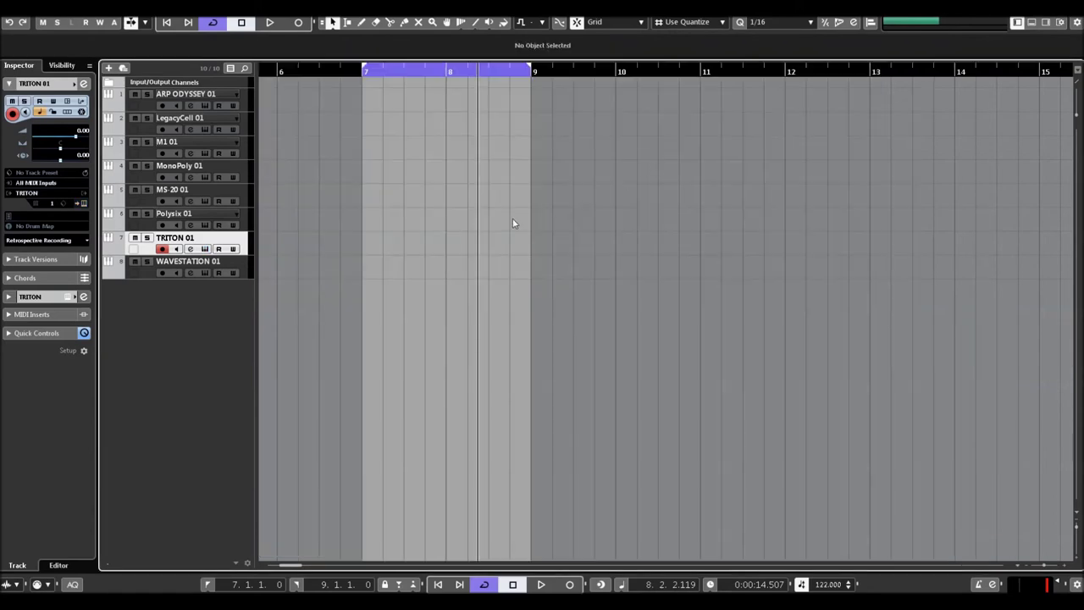
left_click(201, 271)
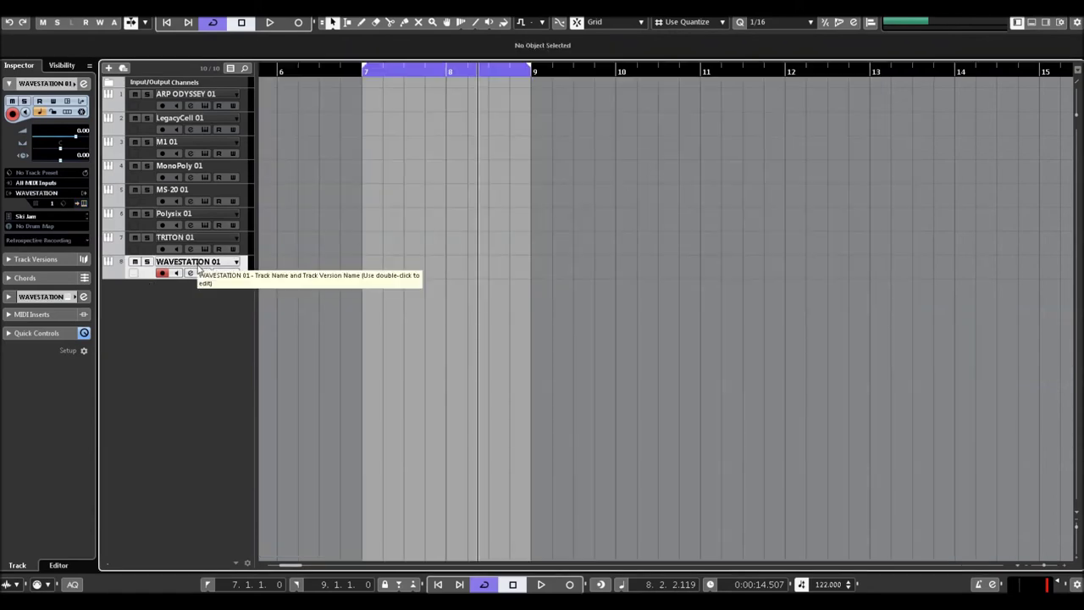
Switch to the maximized web browser, open the YouTube channel's playlists and browse further through the albums and own playlists.
key("alt+Tab")
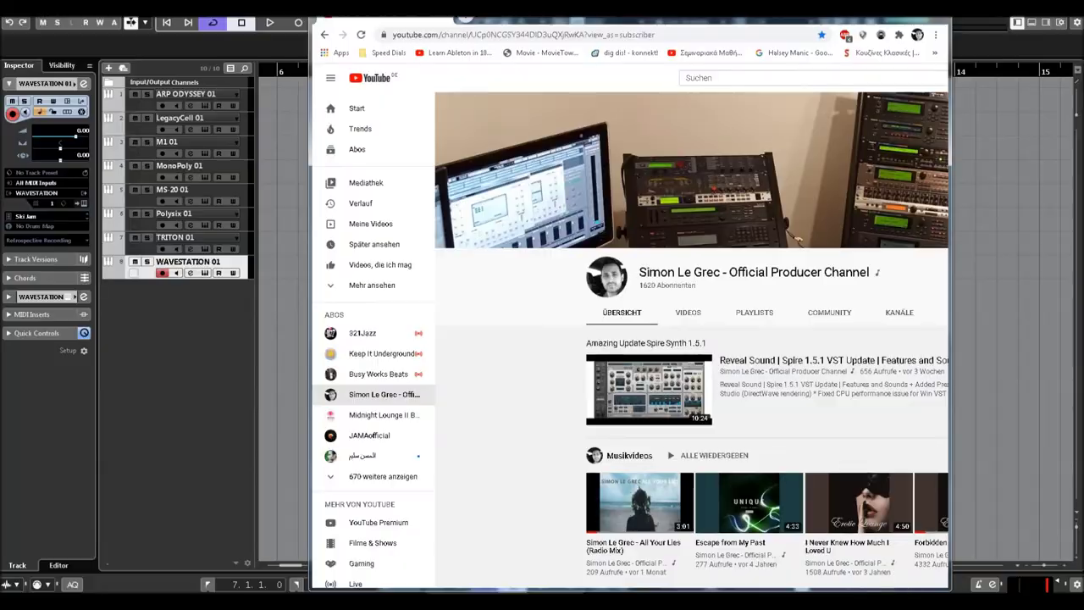
key("super+Up")
left_click(436, 307)
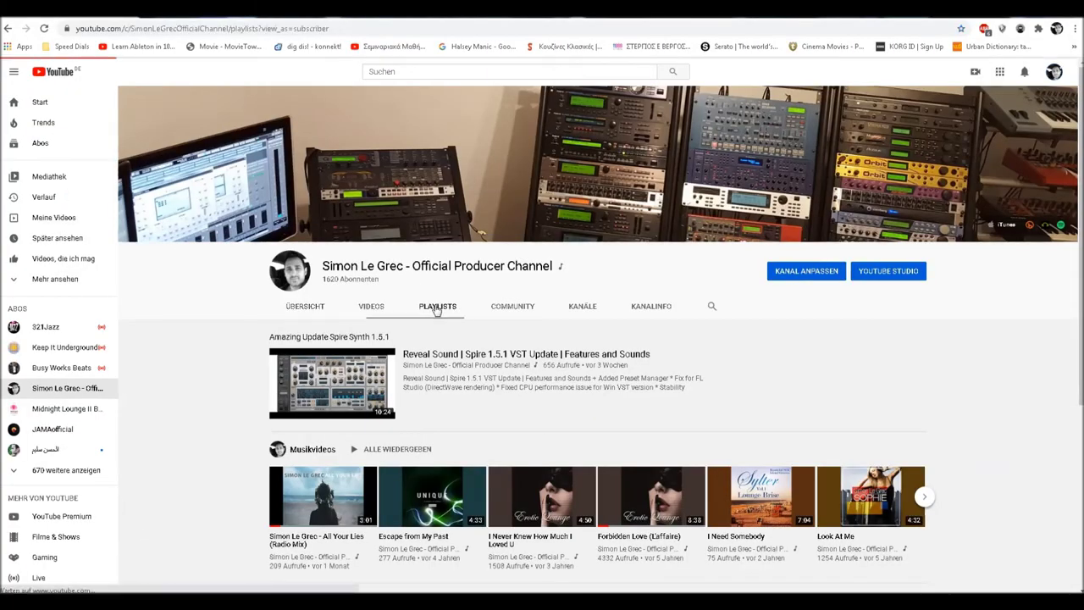
scroll(434, 311, "down", 2)
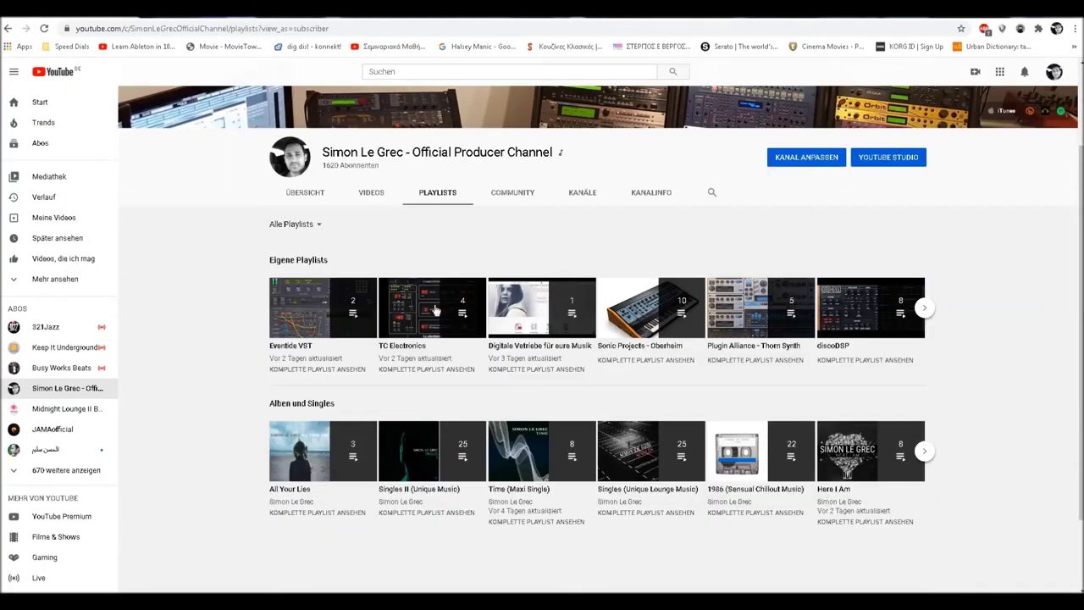
scroll(434, 311, "down", 1)
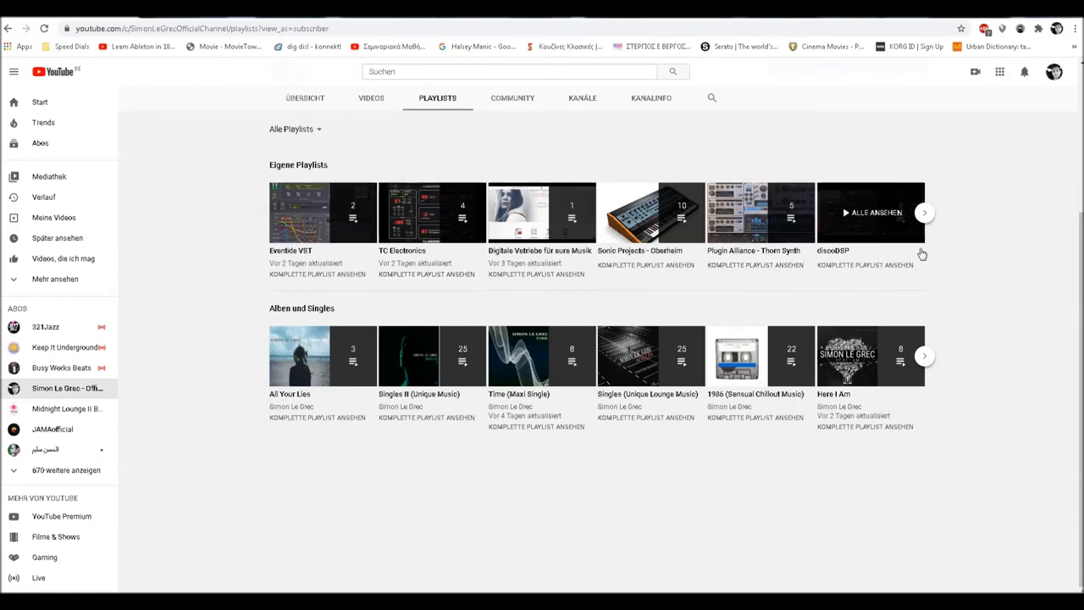
left_click(926, 357)
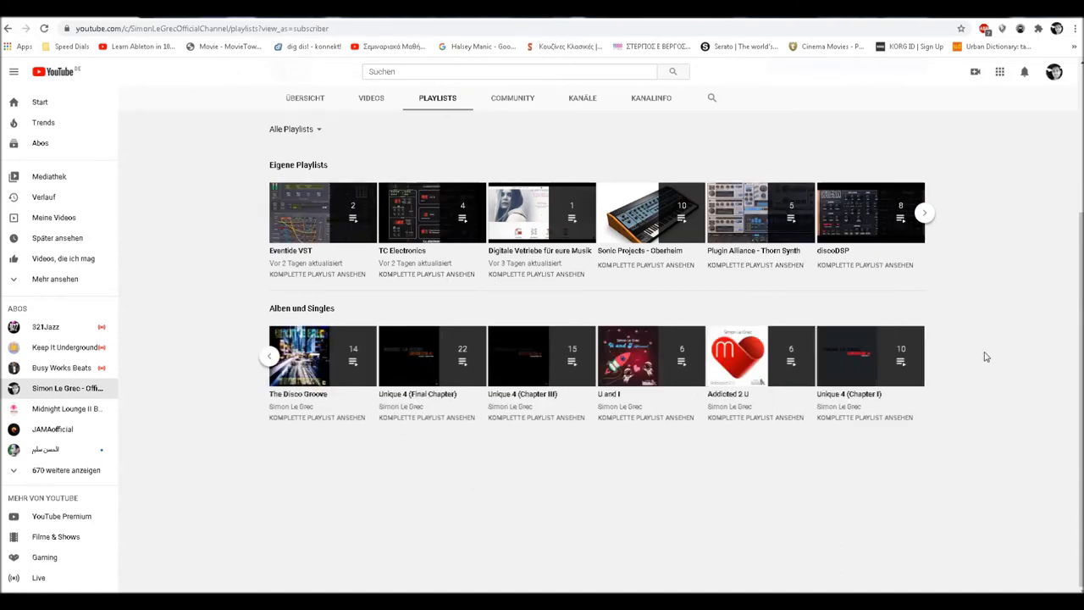
left_click(923, 214)
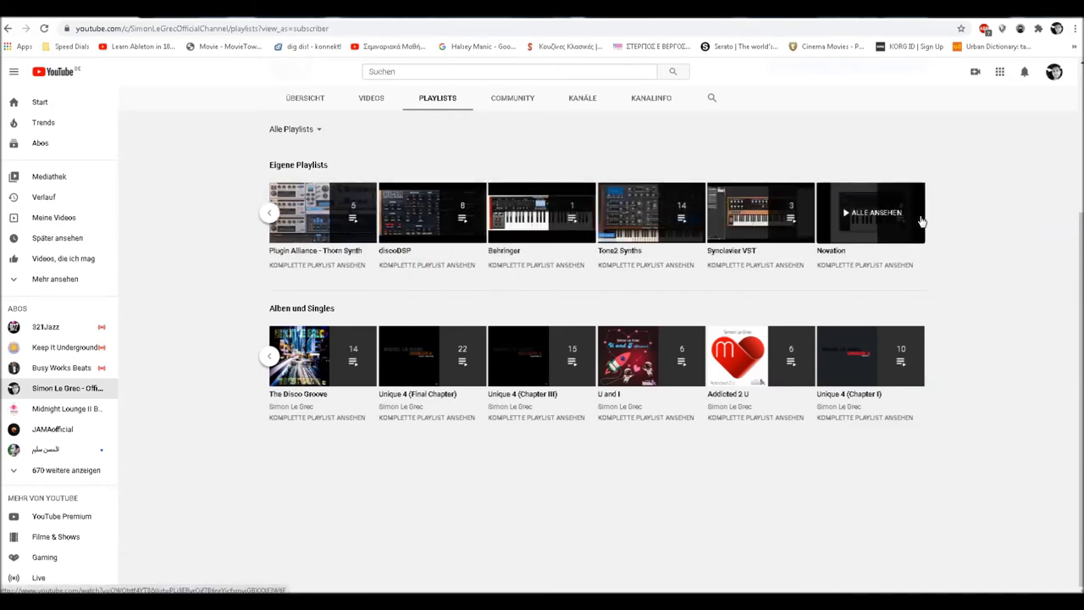
Open the Novation playlist, go back to the channel's playlists and minimize the web browser to return to the project.
left_click(922, 220)
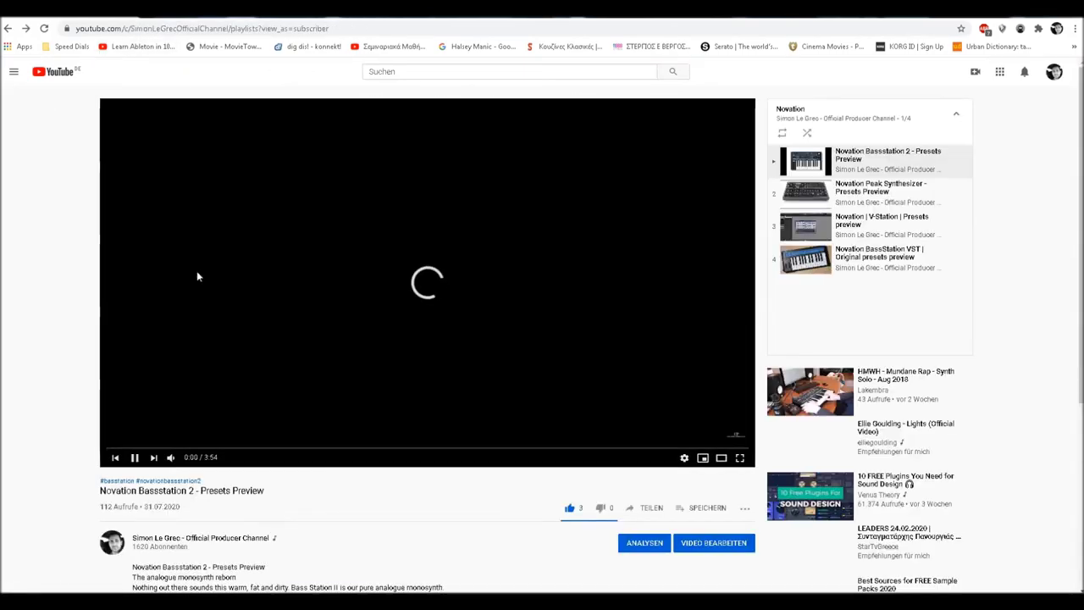
key("alt+Left")
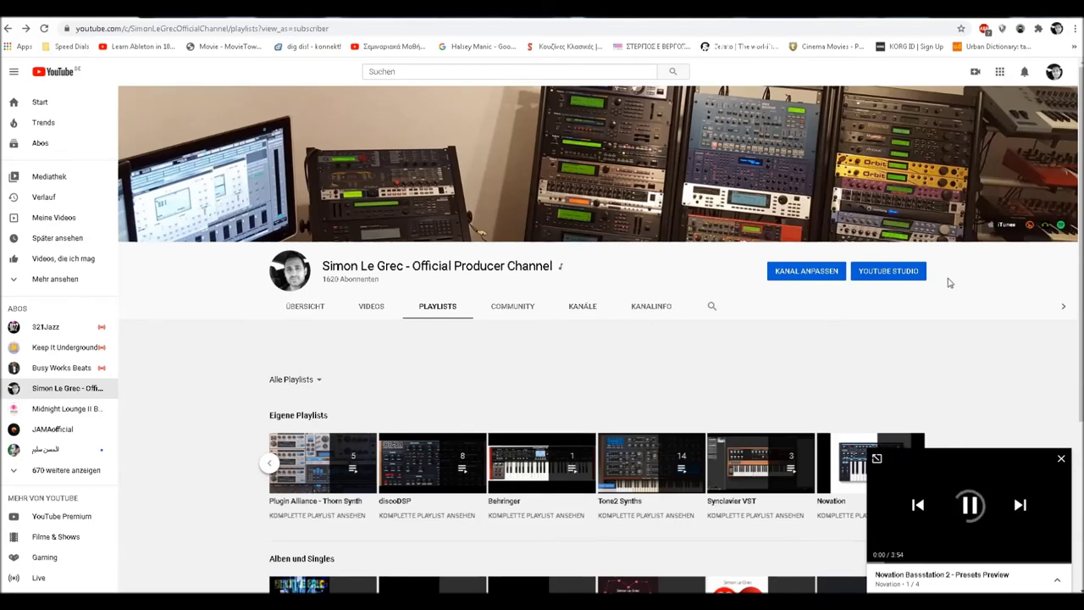
key("super+Down")
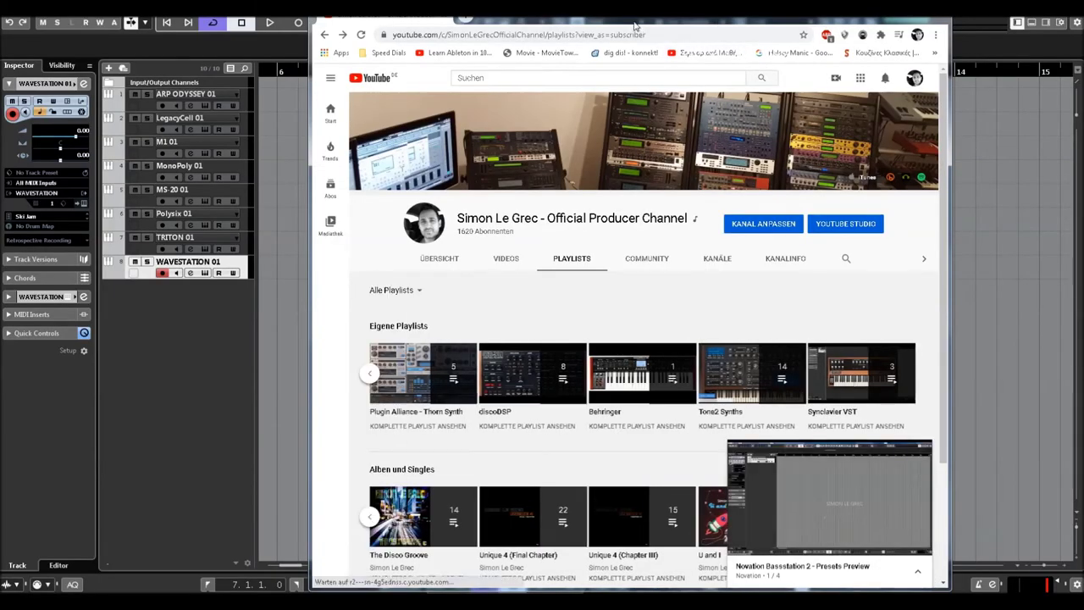
key("super+Down")
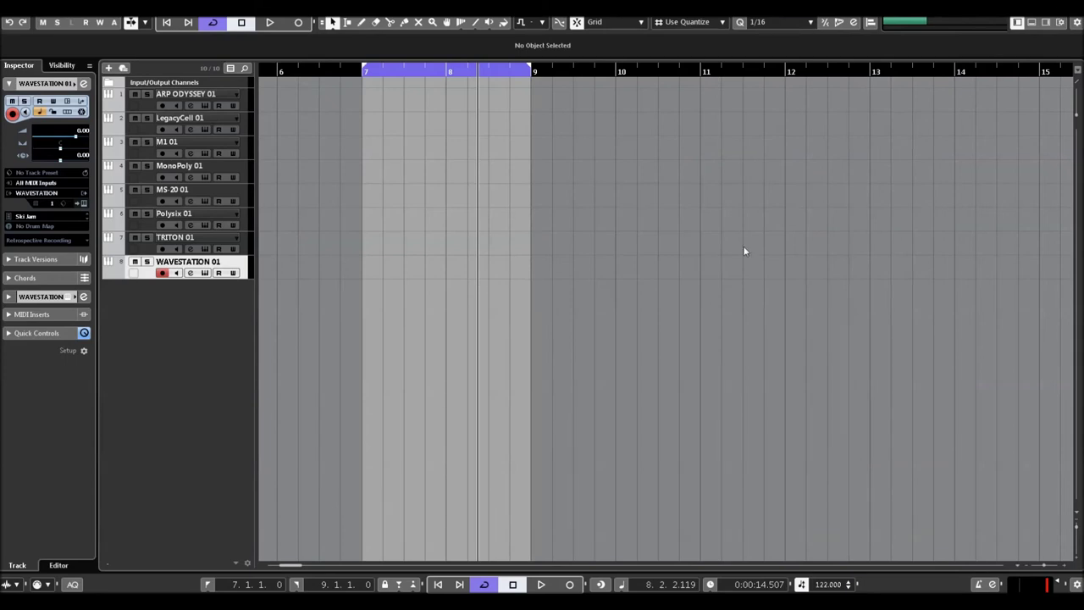
Open the WAVESTATION 01 track's instrument editor and move its window higher over the project.
left_click(295, 308)
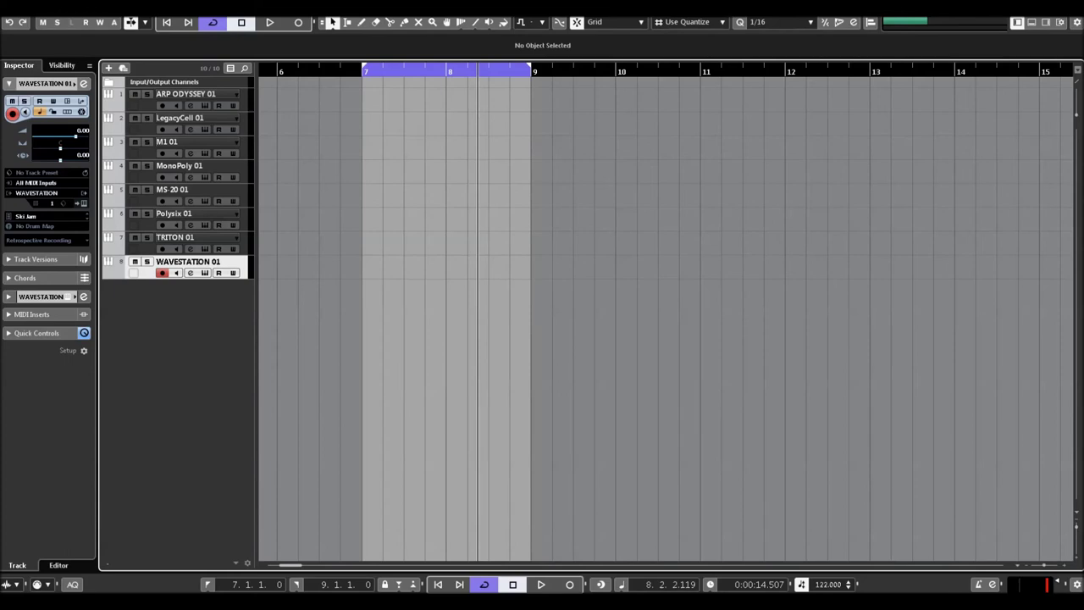
left_click(83, 203)
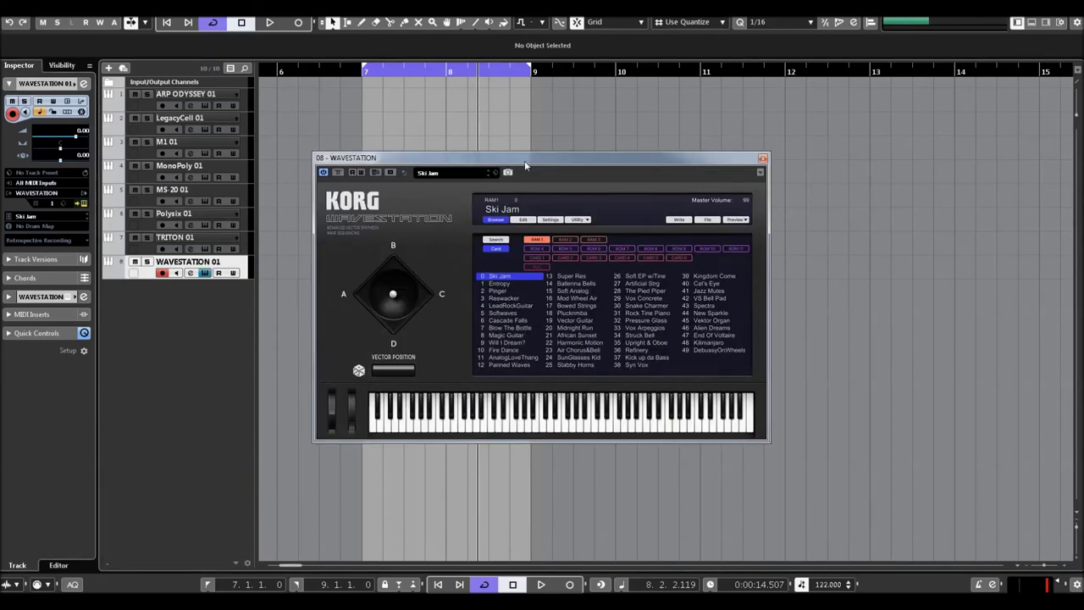
left_click_drag(525, 162, 511, 125)
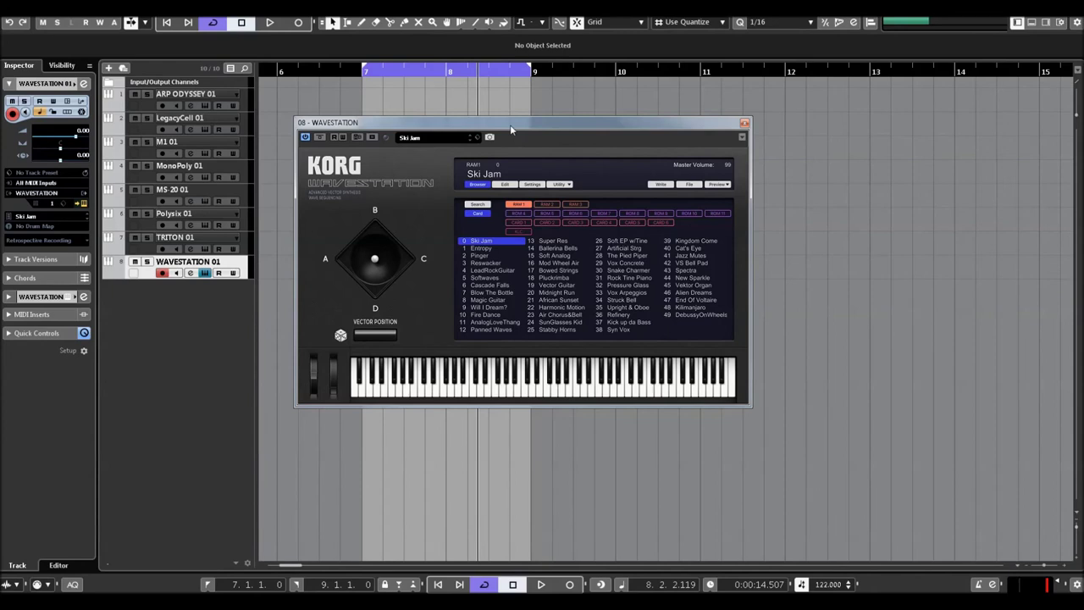
Audition the WAVESTATION RAM 1 programs Soft Analog and Vector Guitar.
left_click(555, 256)
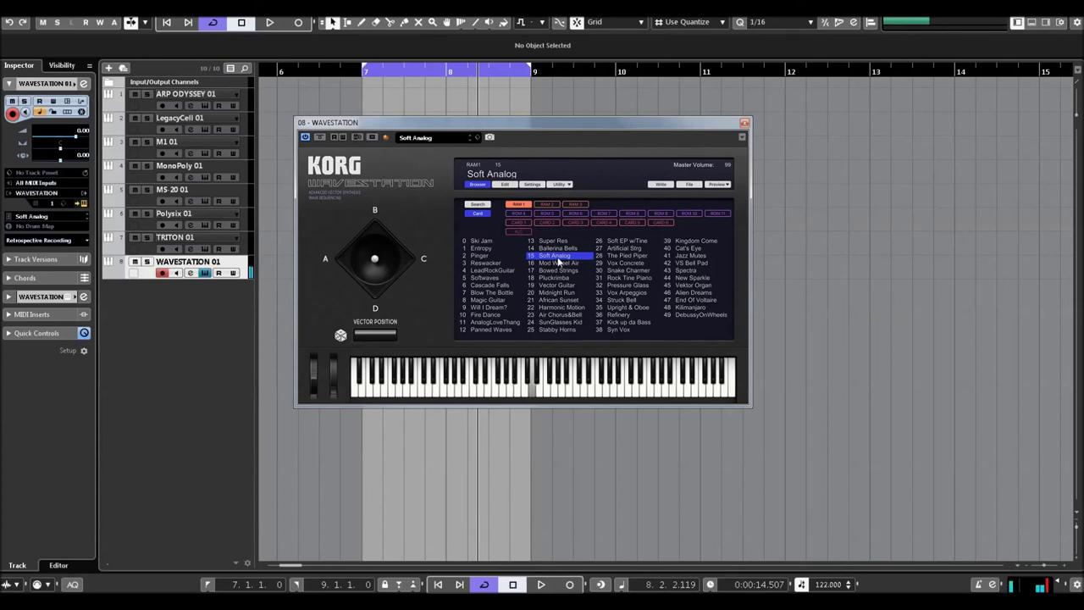
left_click(552, 285)
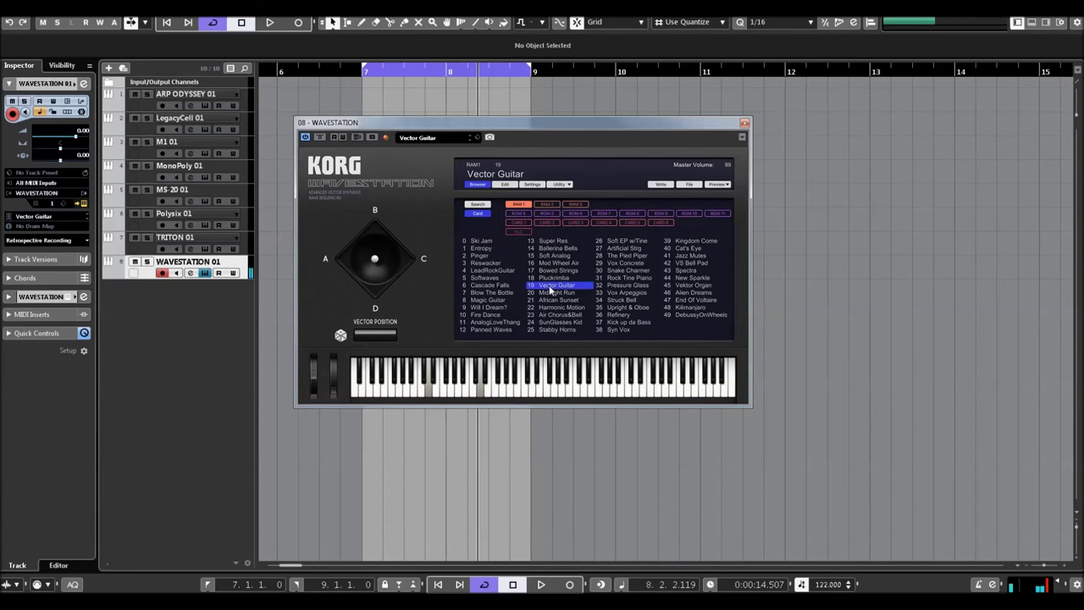
Audition the RAM 1 programs Magic Guitar and Snake Charmer, turning the built-in Preview on and off for Snake Charmer.
left_click(501, 300)
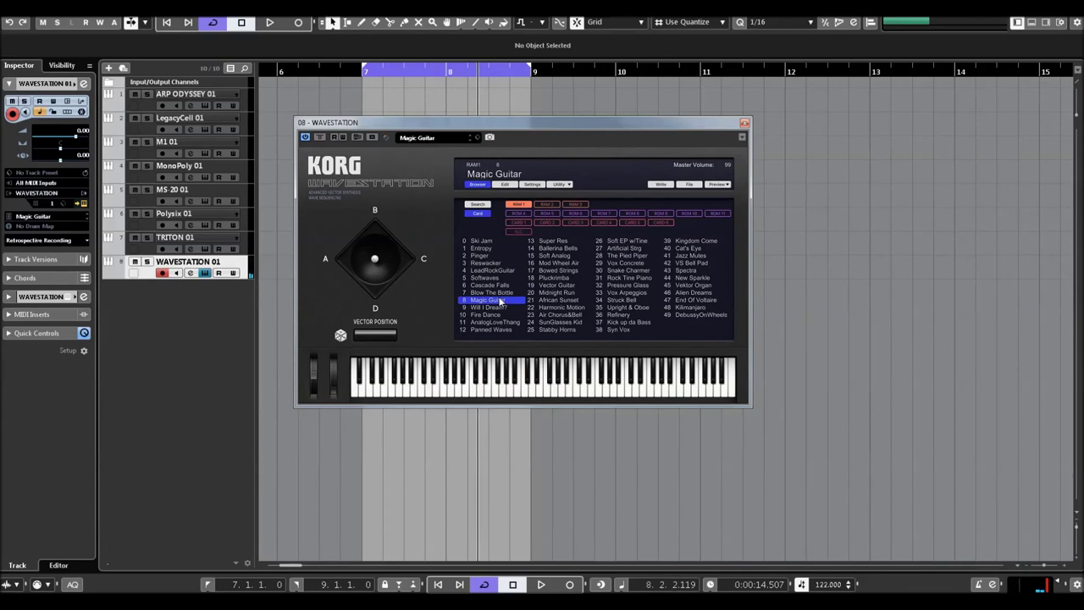
left_click(628, 271)
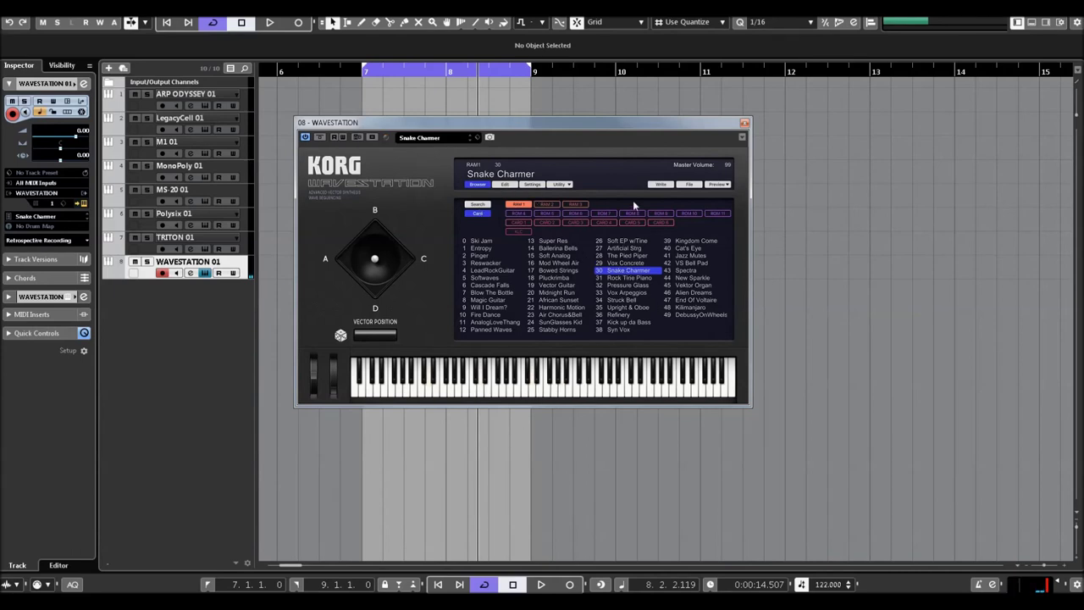
left_click(720, 184)
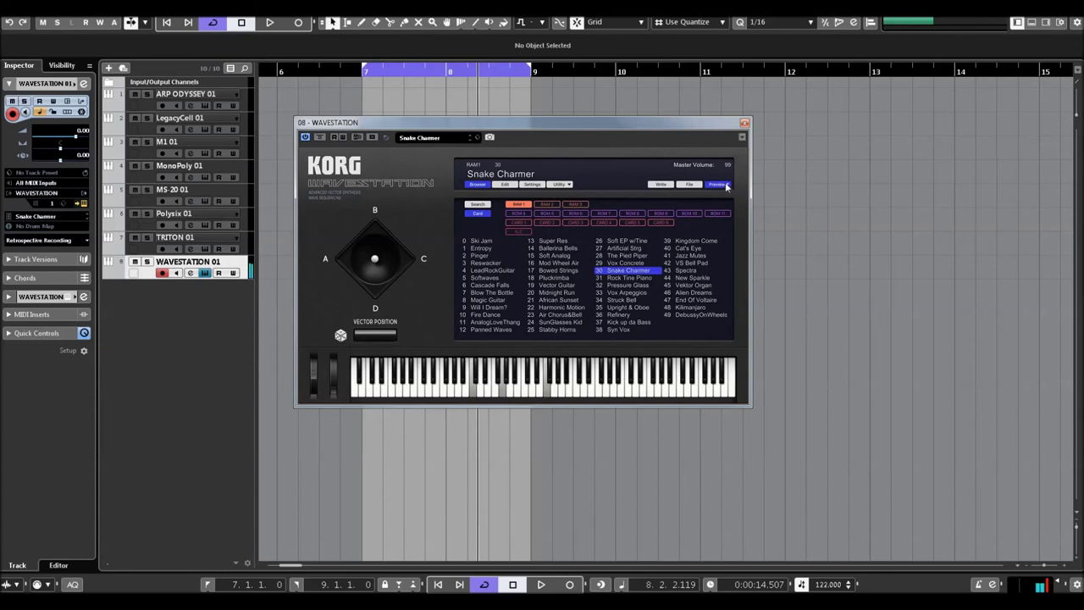
left_click(726, 186)
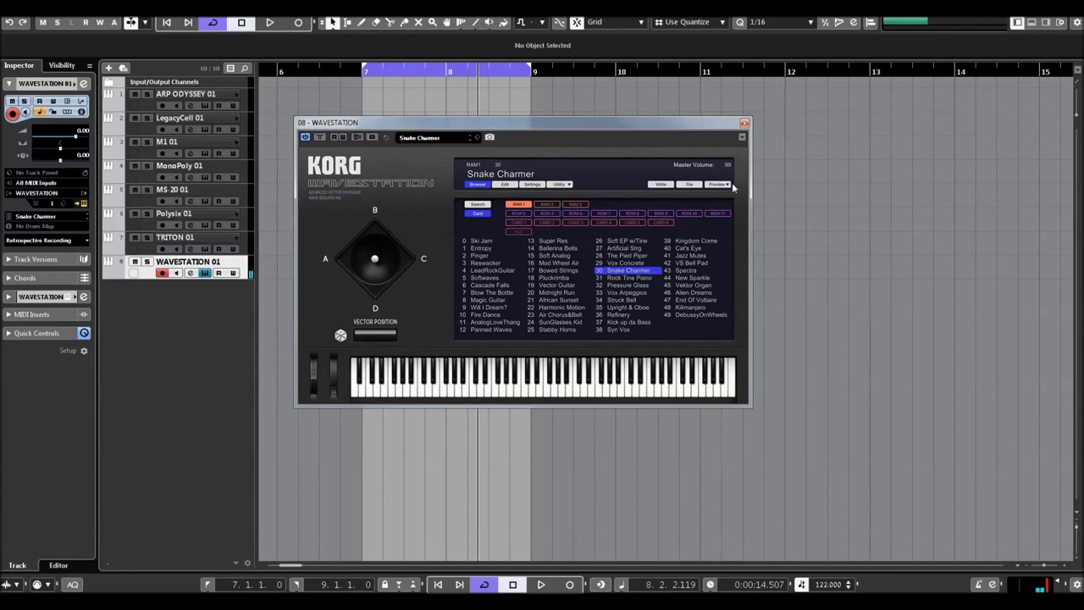
Randomize the current WAVESTATION program, view its performance parts on the edit page and return to the program browser.
left_click(370, 337)
left_click(377, 335)
left_click(506, 185)
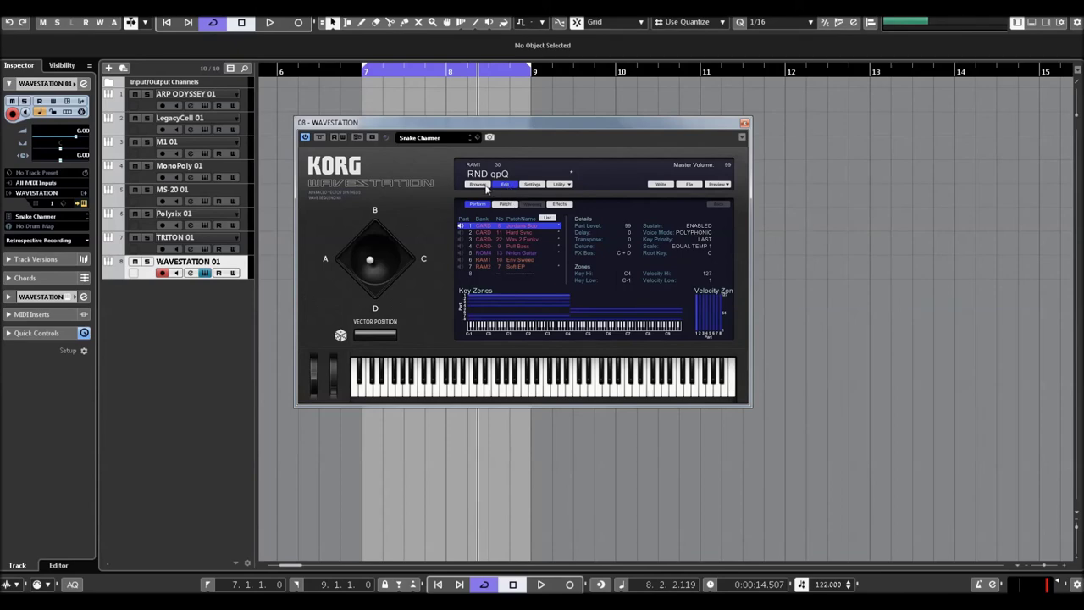
left_click(479, 184)
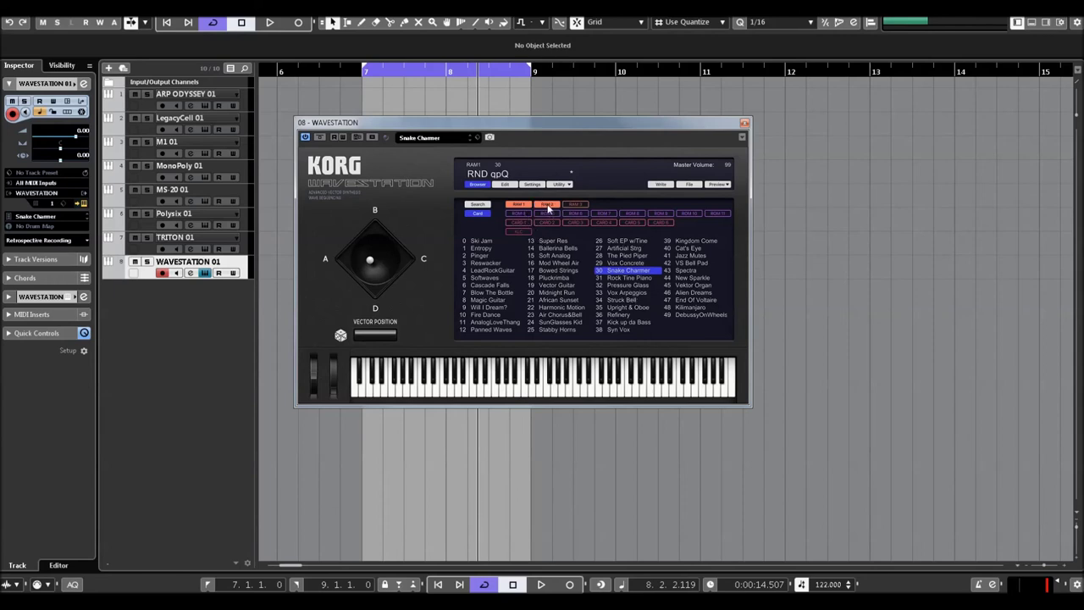
Browse banks RAM 2 and CARD 2, and audition the CARD 2 programs Kit1:FixFlang, WickedSynBass, Psycho Nuclear, Synth Kit and Kit1:Dry+EQ.
left_click(549, 207)
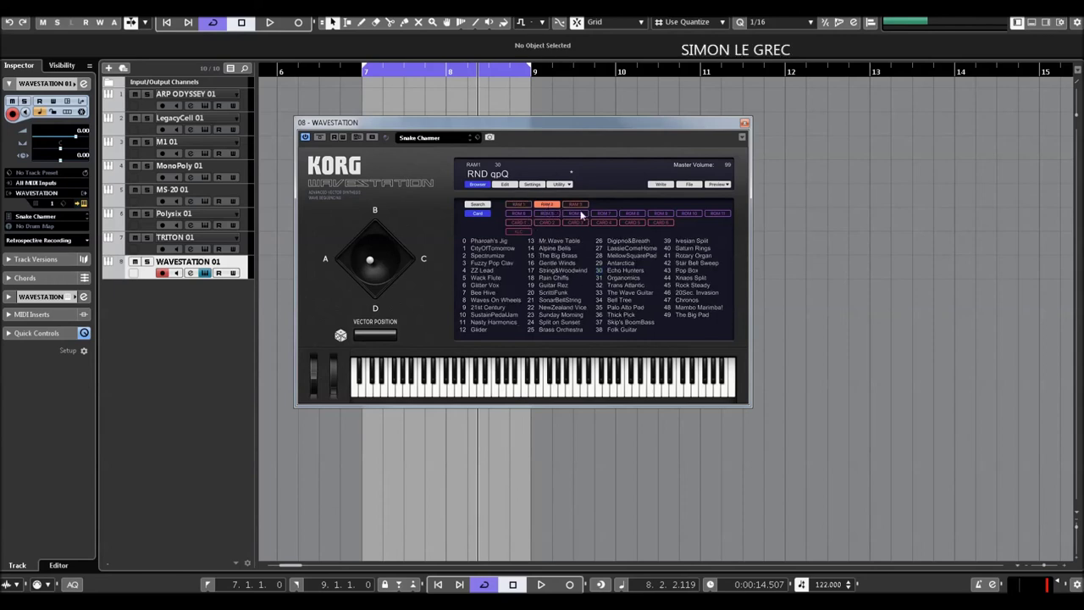
left_click(543, 223)
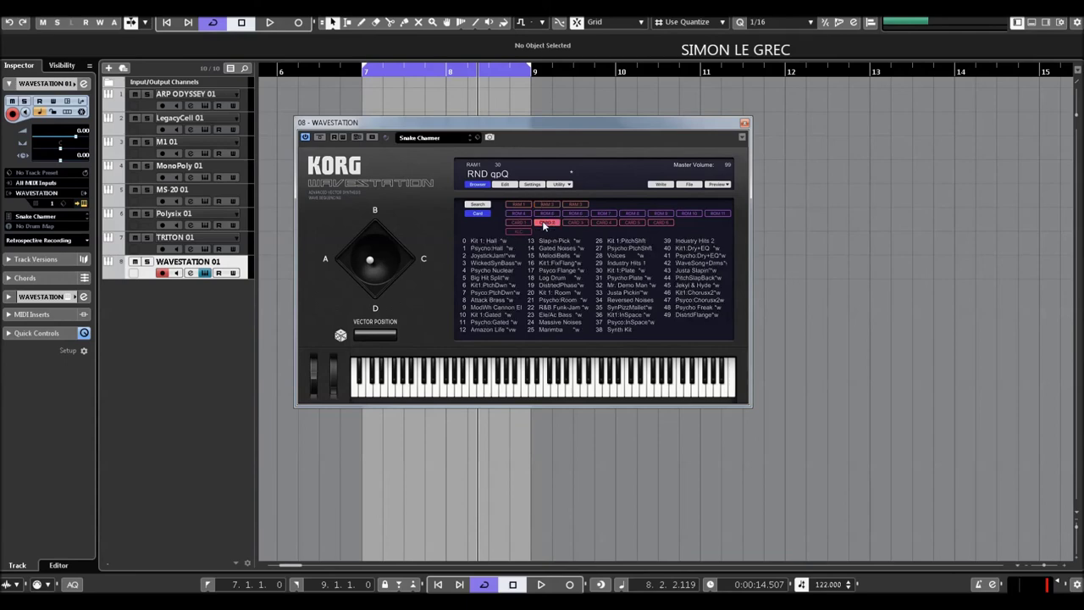
left_click(549, 264)
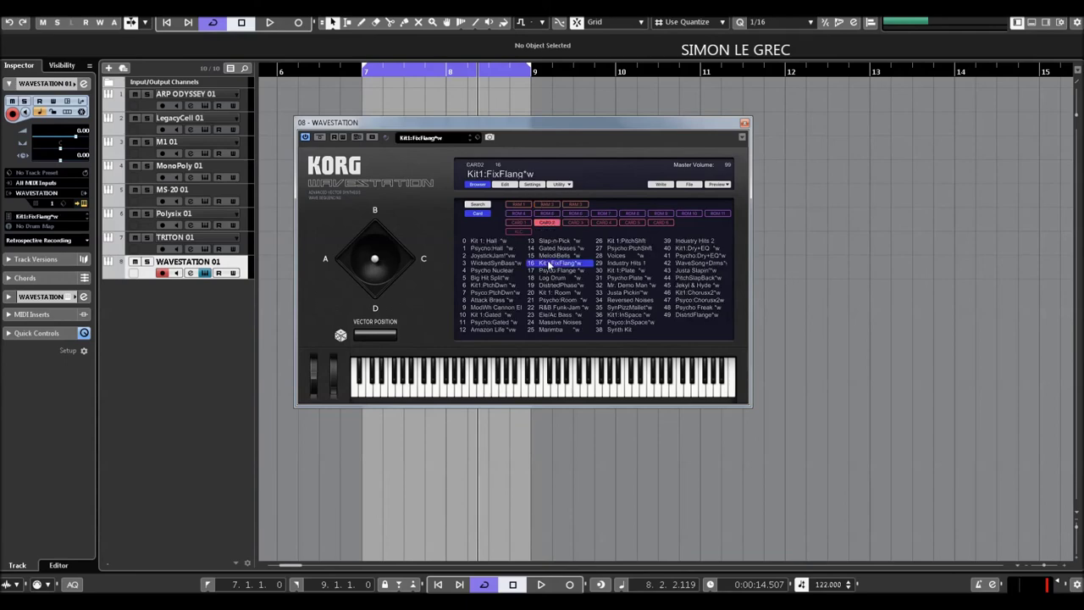
left_click(497, 264)
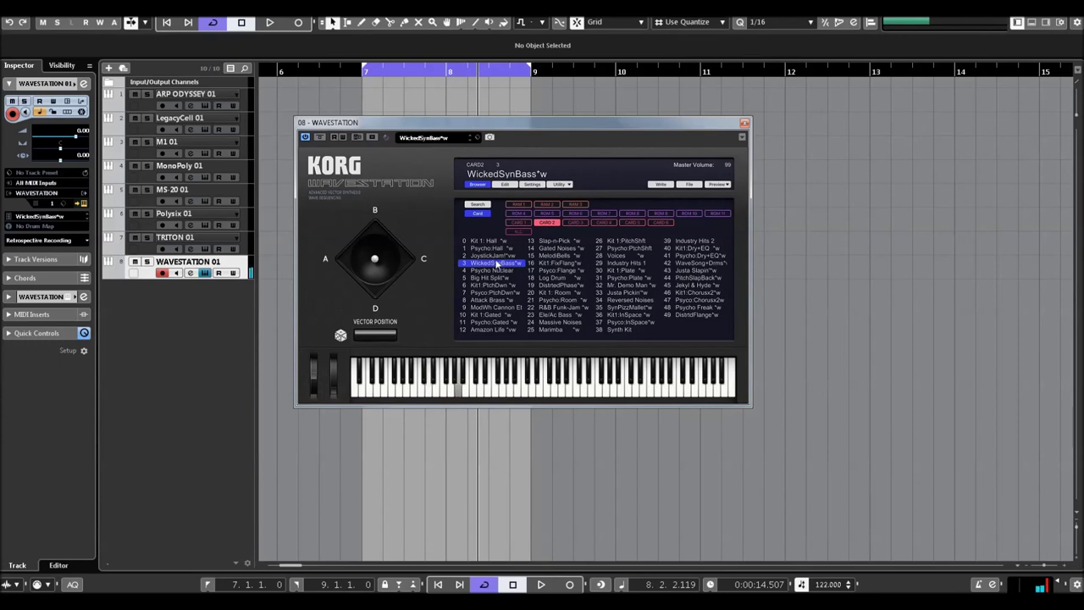
left_click(501, 271)
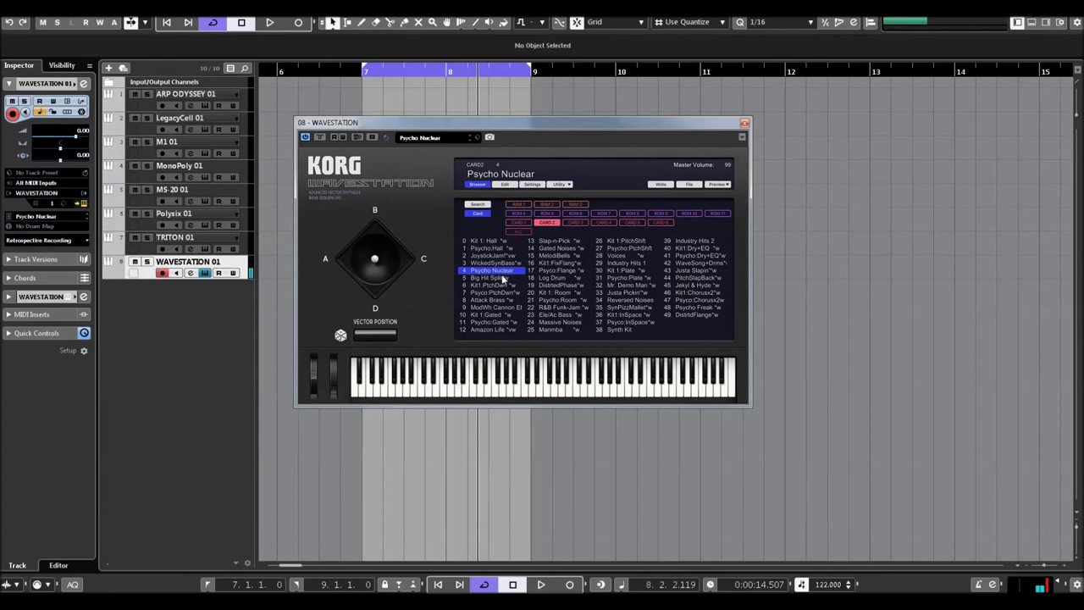
left_click(624, 330)
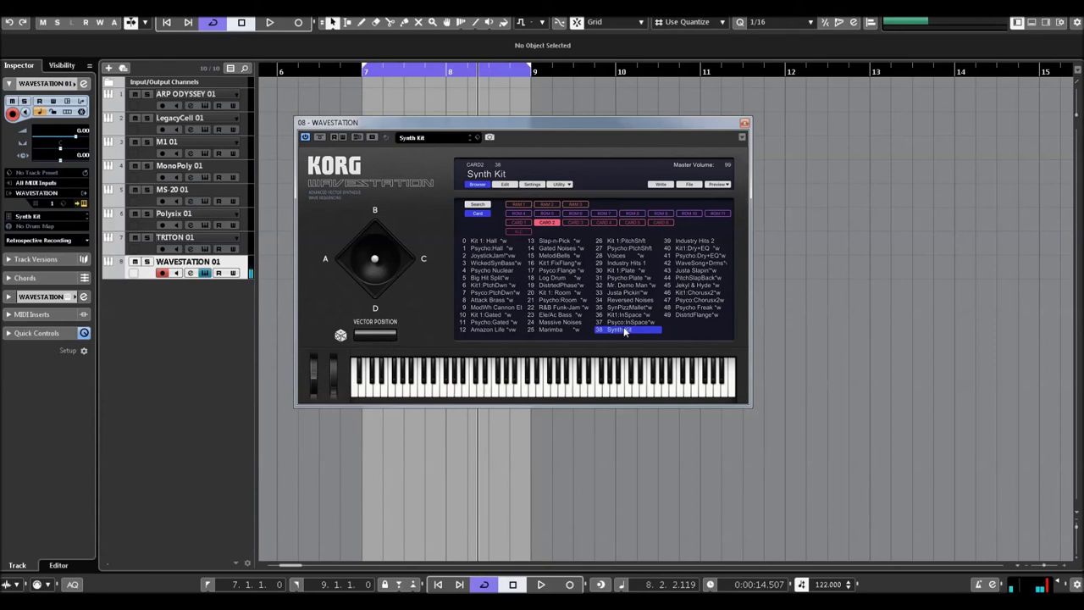
left_click(682, 250)
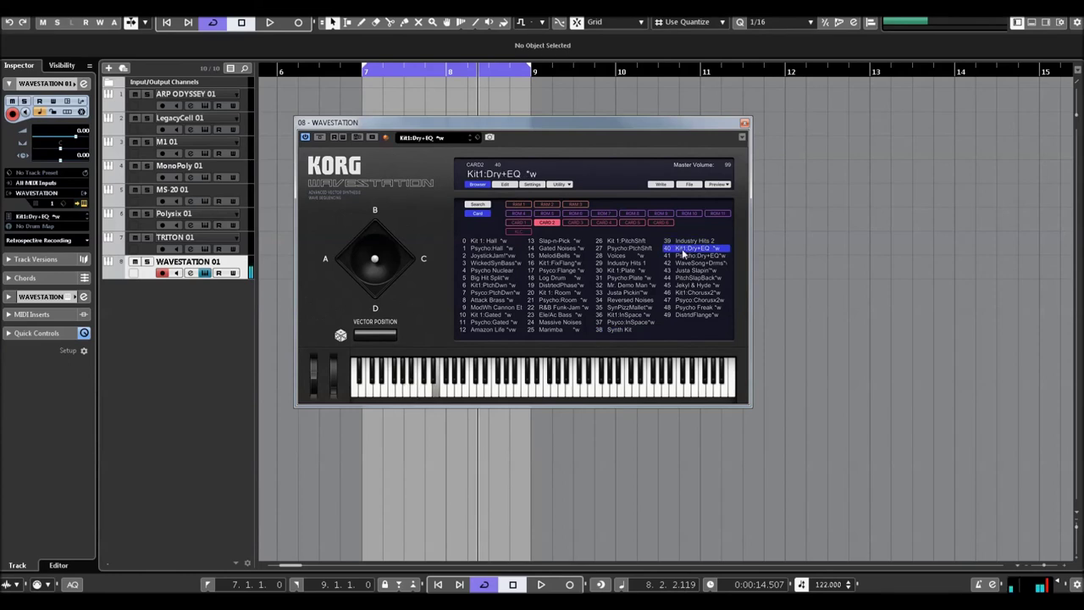
Audition the CARD 3 programs Pluck Organ and Digitology, and move the WAVESTATION window higher over the project.
left_click(576, 223)
left_click(557, 270)
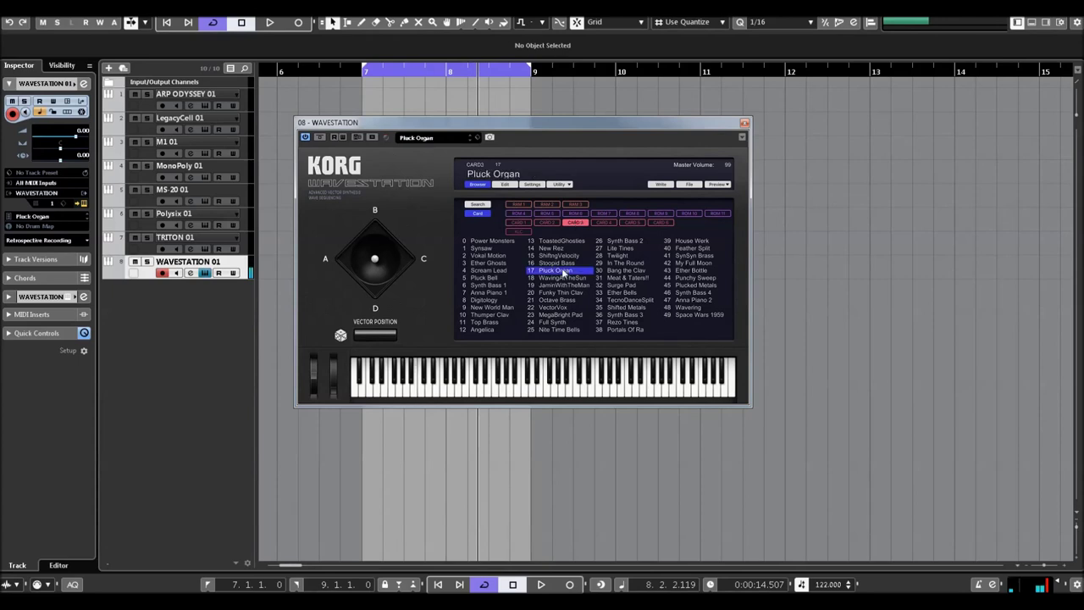
left_click(489, 297)
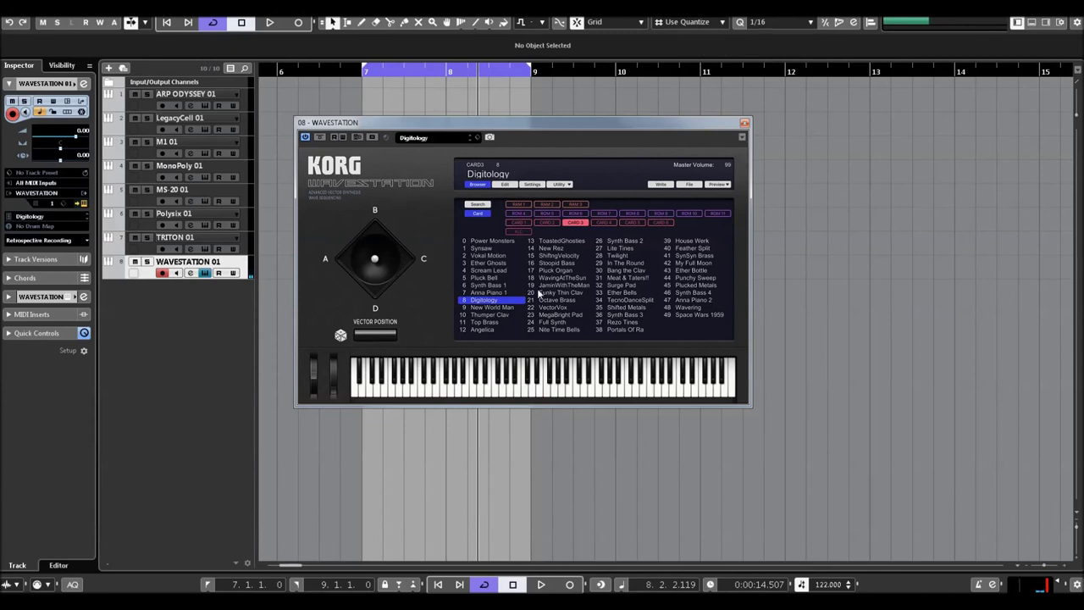
left_click_drag(581, 126, 568, 106)
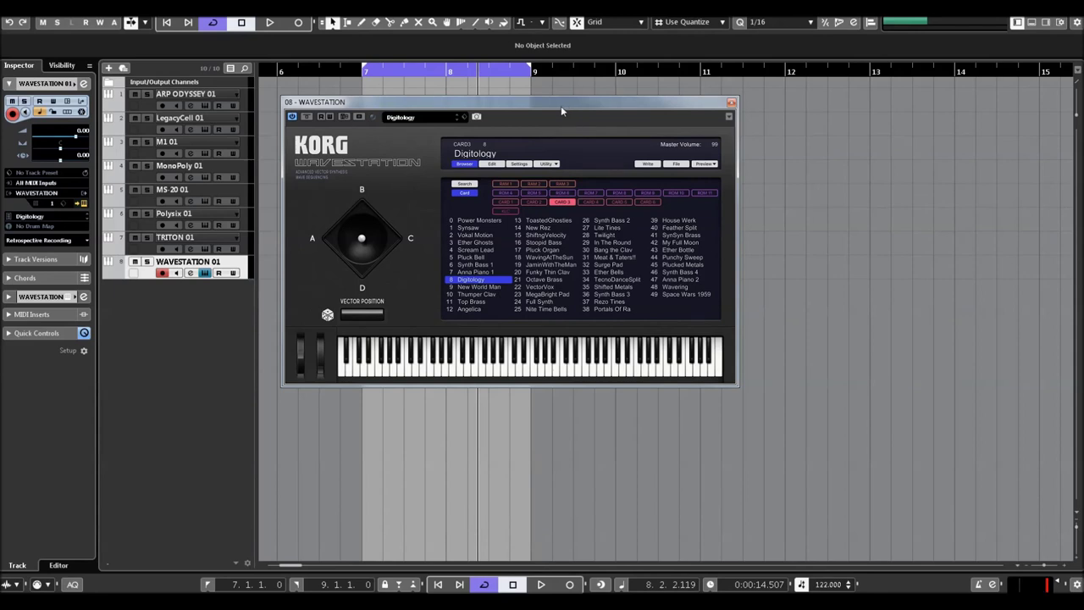
left_click_drag(453, 106, 451, 93)
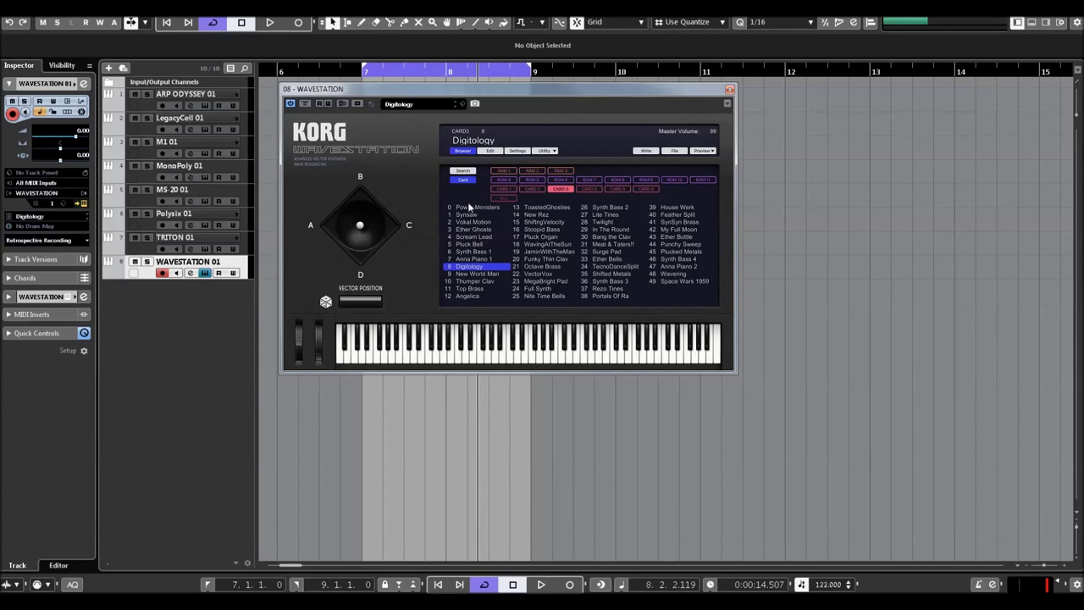
Load the CARD 3 program Surge Pad and close the WAVESTATION editor.
left_click(605, 254)
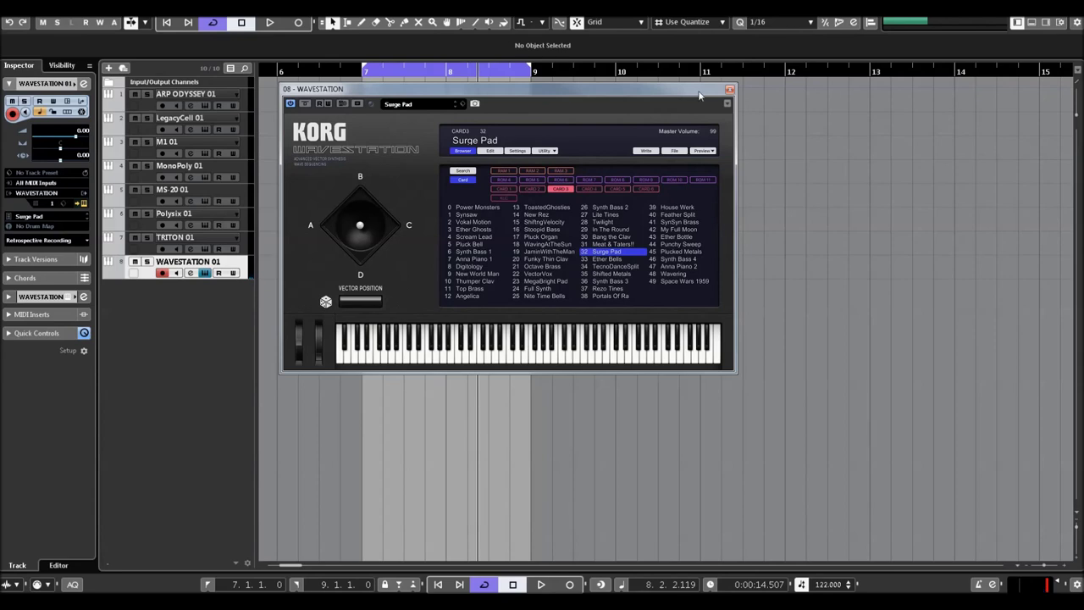
left_click(729, 89)
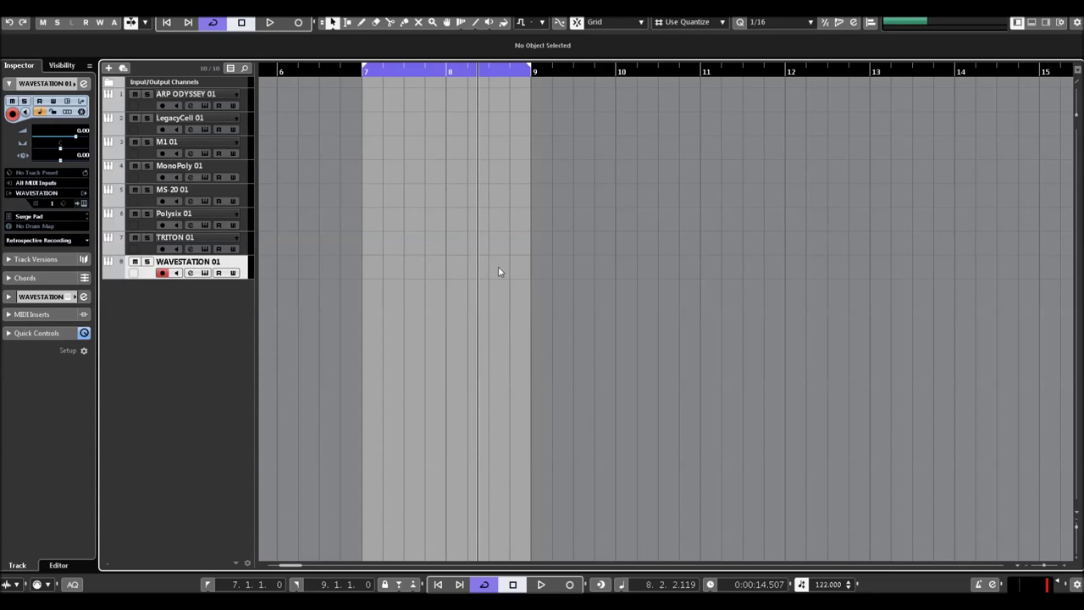
left_click(16, 603)
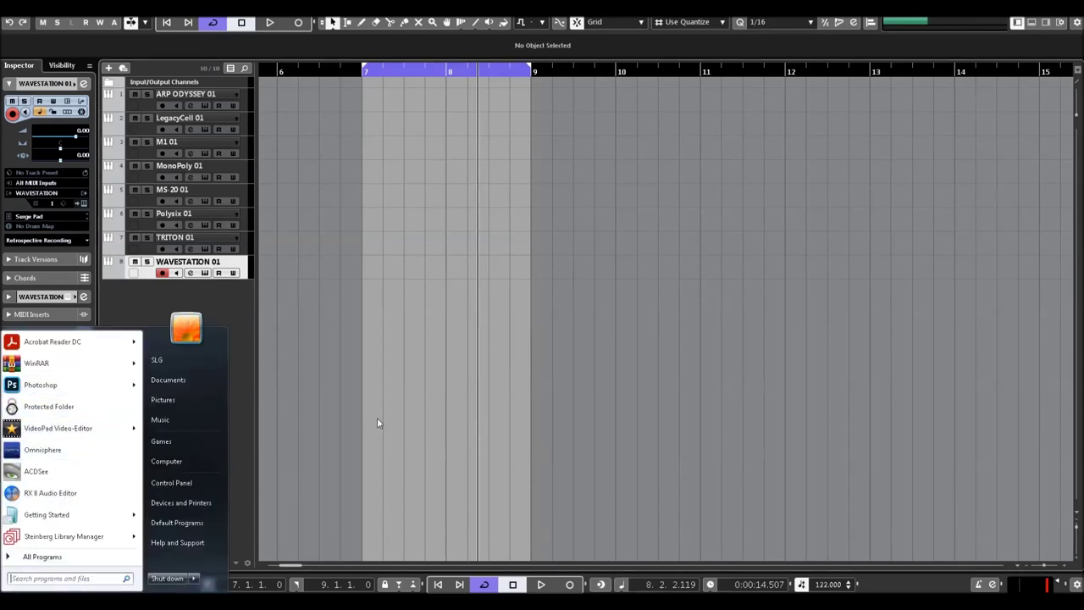
left_click(47, 558)
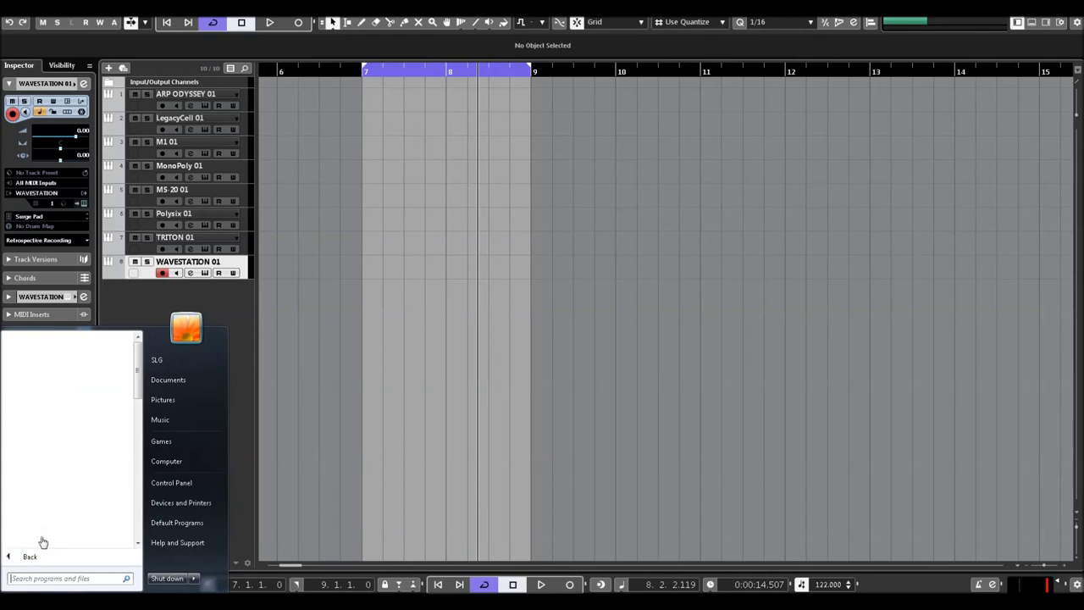
left_click(375, 344)
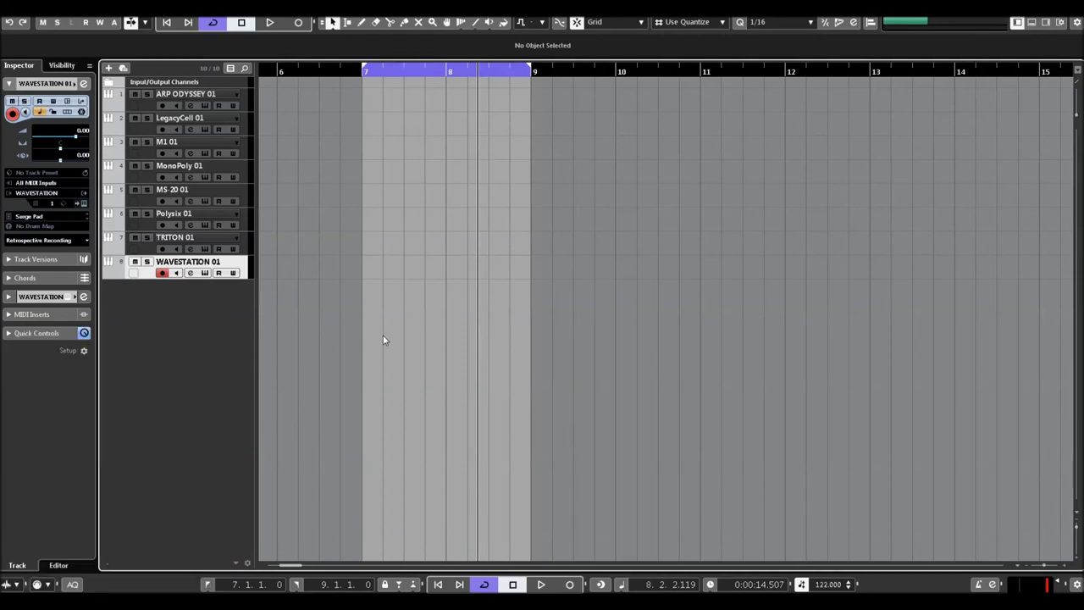